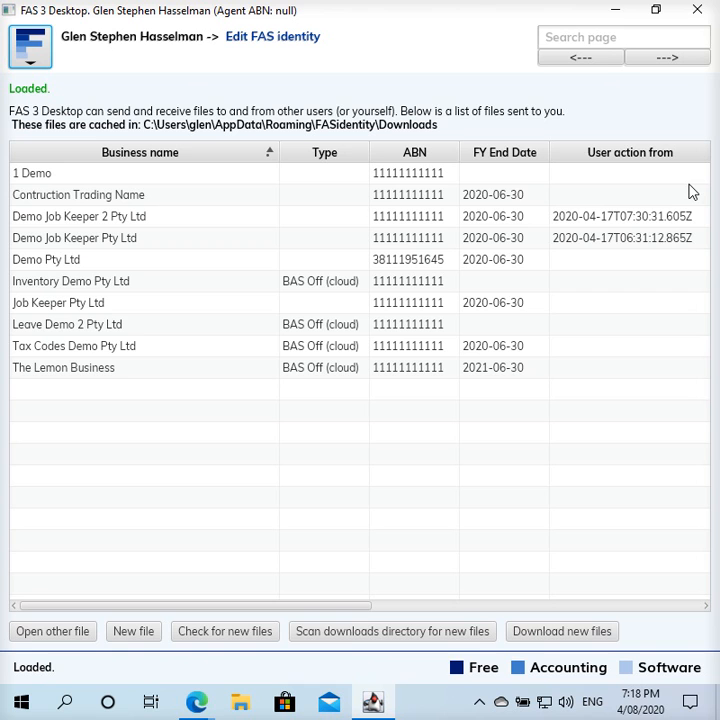
- Start a new business file from the FAS app menu
left_click(34, 60)
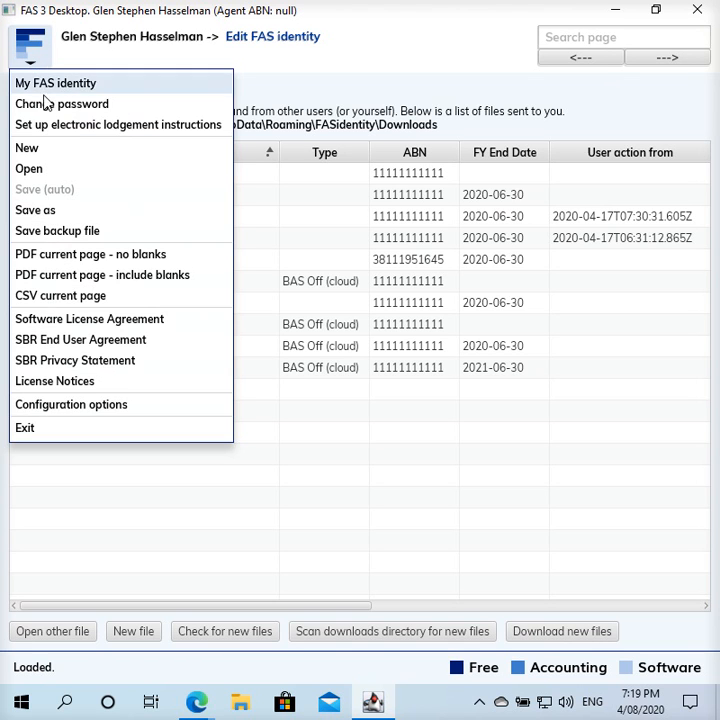
left_click(49, 155)
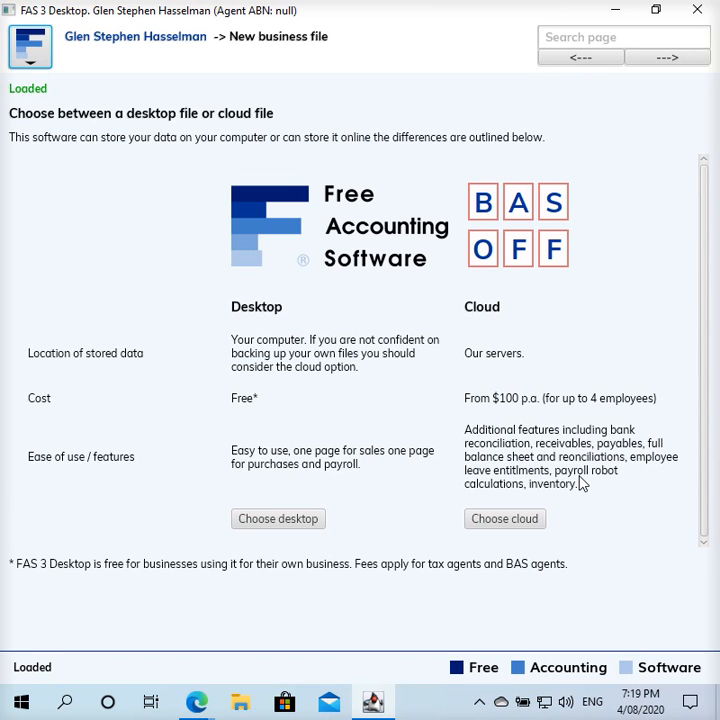
- Choose a desktop file and enter the ABN, branch 1, legal name 'TPAR Demo Pty Ltd' and trading name 'TPAR Demo'
left_click(296, 522)
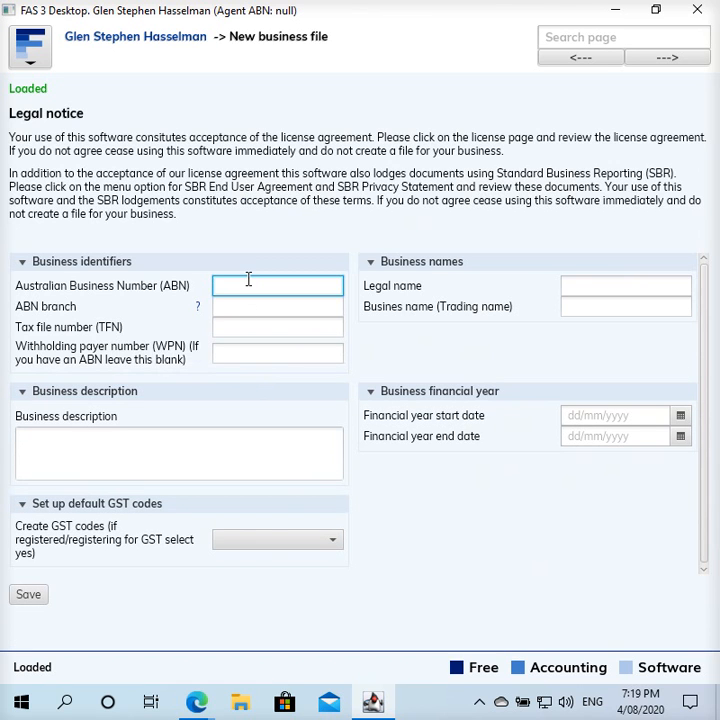
left_click(248, 281)
type("11111111111")
left_click(256, 305)
type("1")
left_click(600, 281)
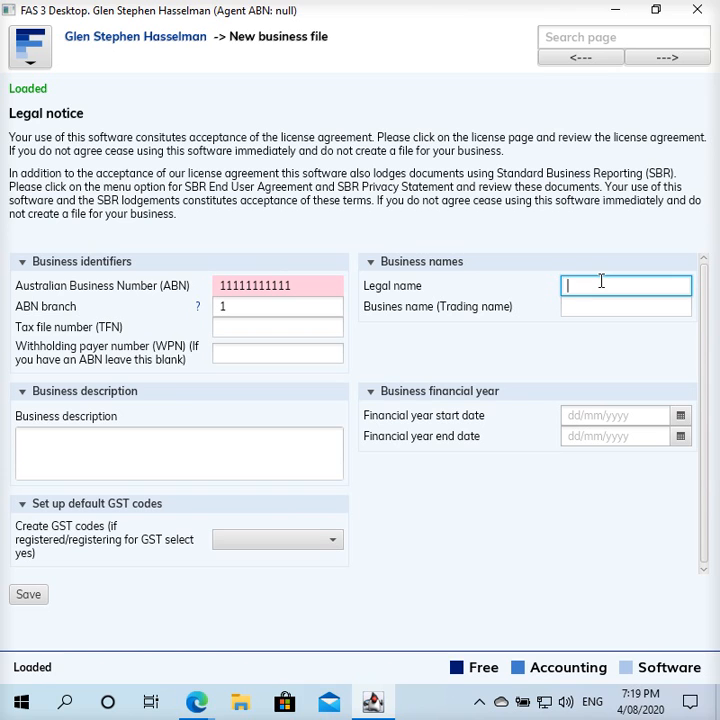
type("TPAR Demo Pty Ltd")
key("Tab")
type("TPAR Demo")
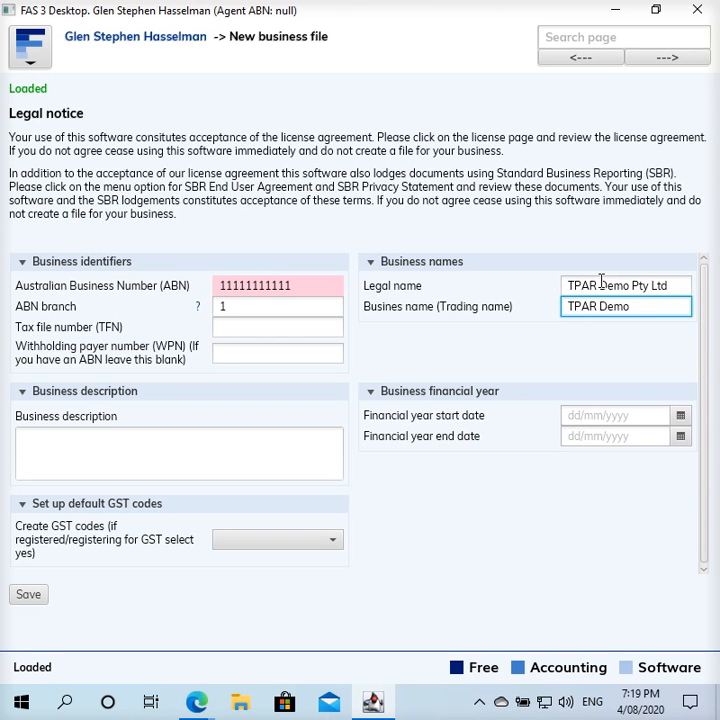
- Set the financial year 01/07/2019 to 30/06/2020, choose Yes for GST codes, and save the file
left_click(576, 416)
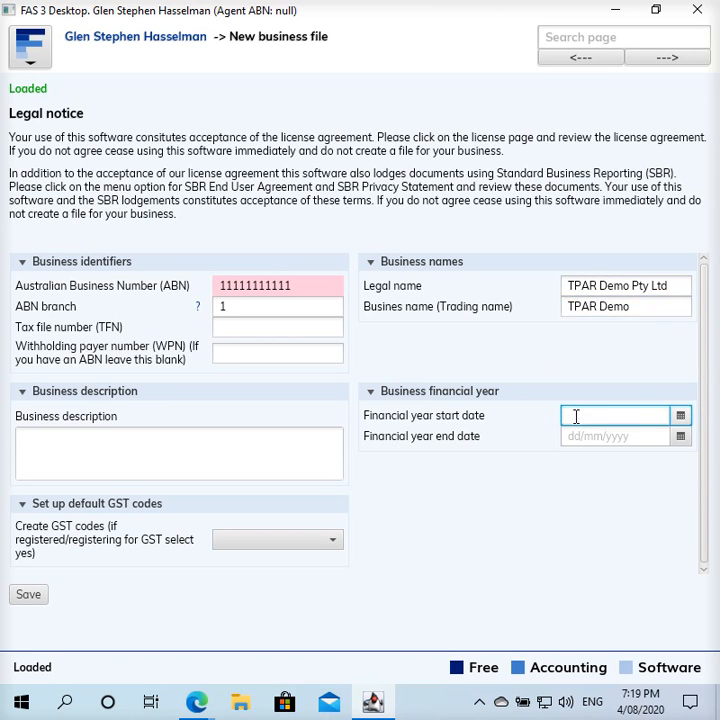
type("01/07/2019")
key("Tab")
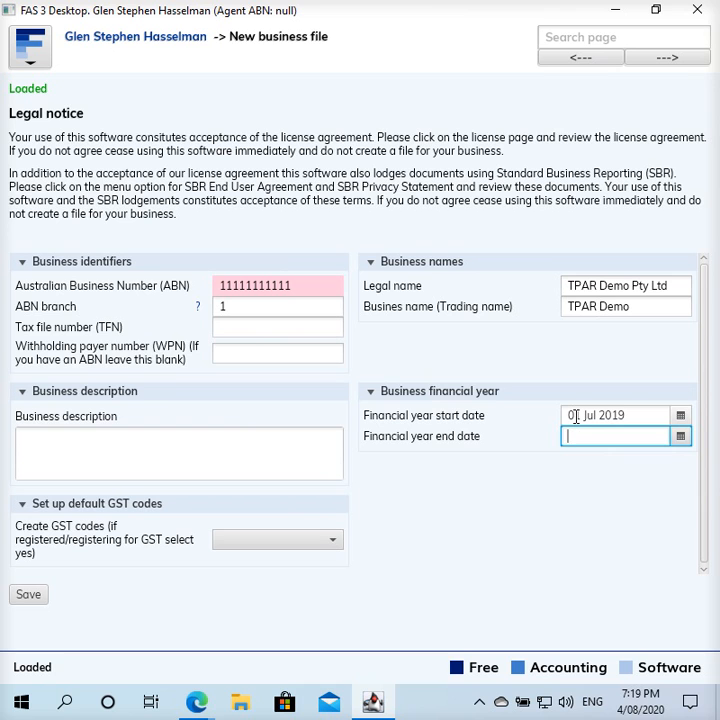
type("30/06/2020")
left_click(254, 543)
left_click(244, 563)
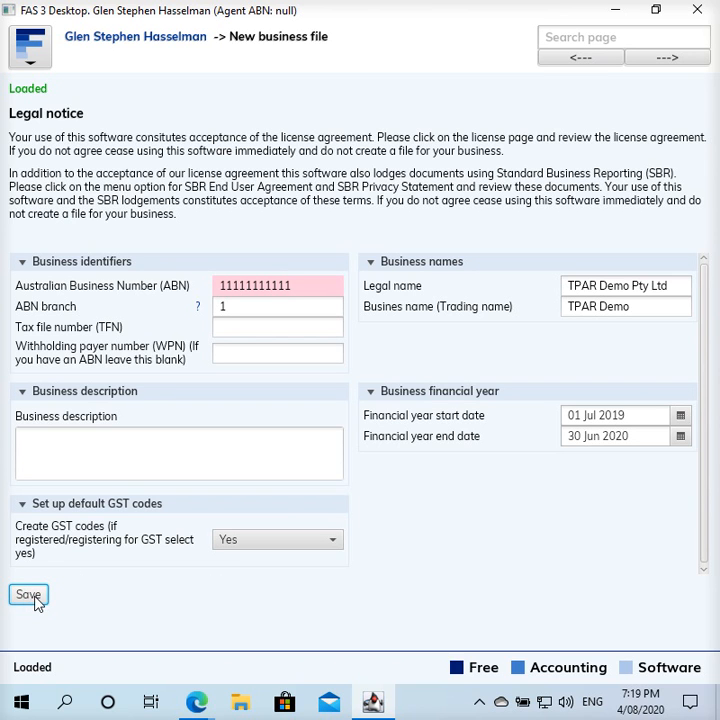
left_click(26, 597)
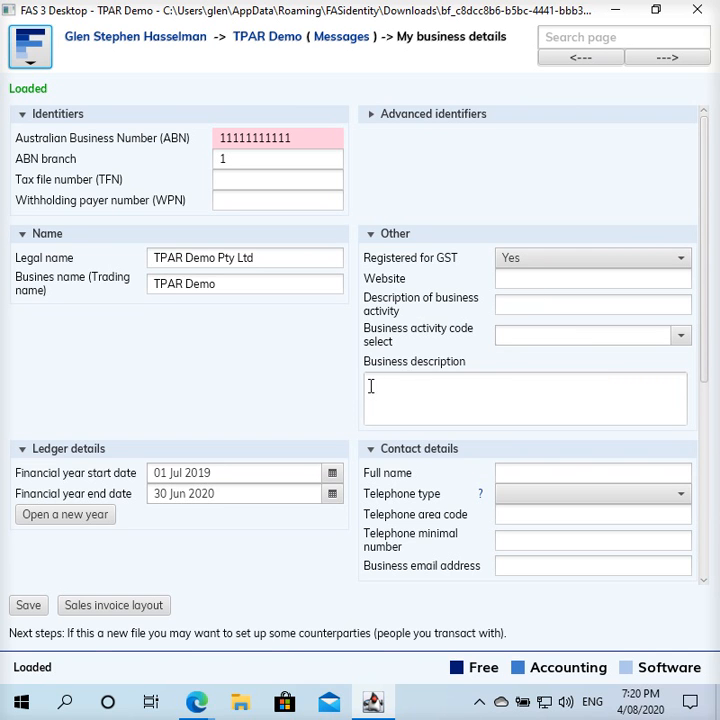
- Enter the contact's full name under Contact details, correcting a typo
scroll(365, 393, "down", 2)
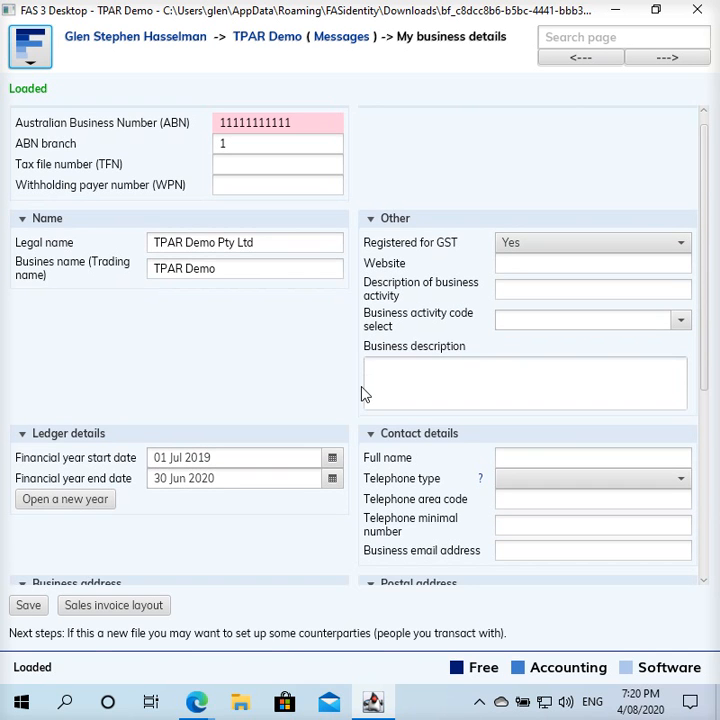
scroll(365, 393, "down", 10)
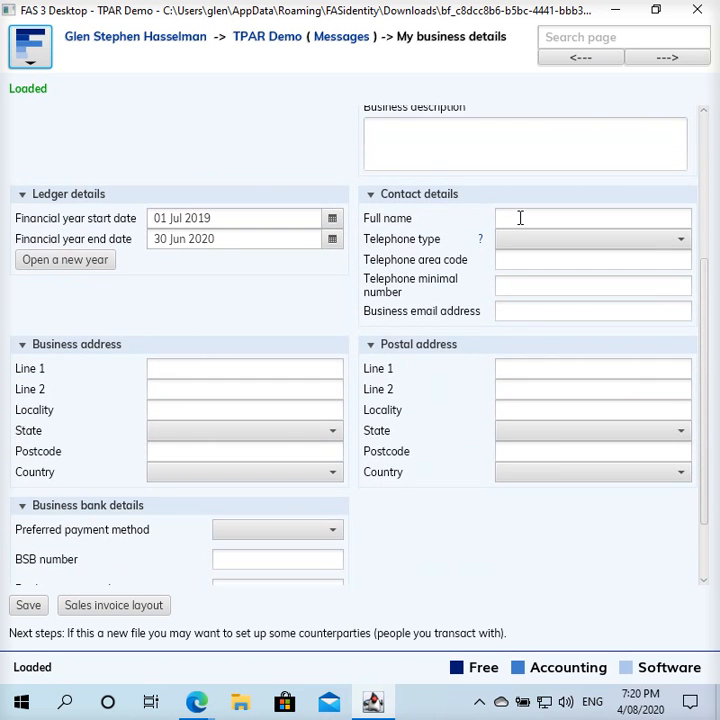
left_click(550, 221)
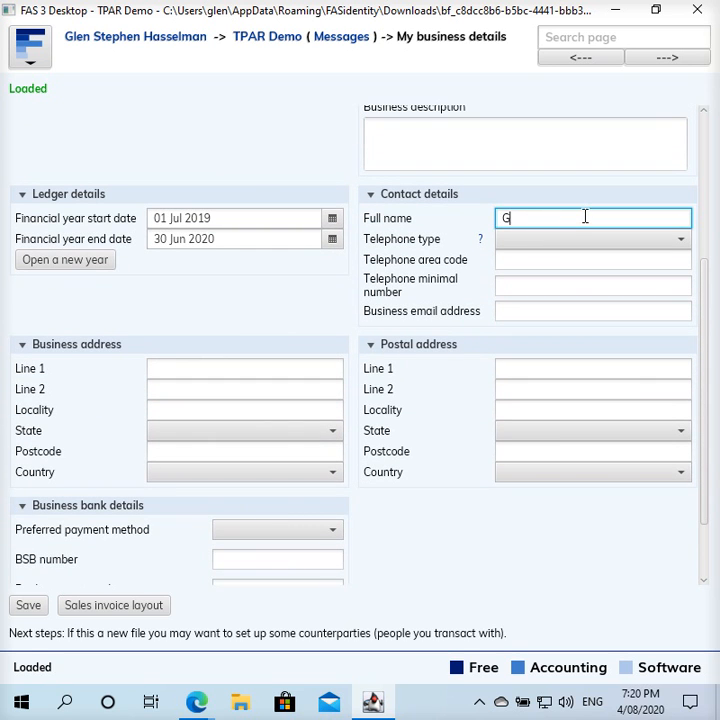
- Set telephone type to Landline and enter the area code, phone number and business email
left_click(567, 237)
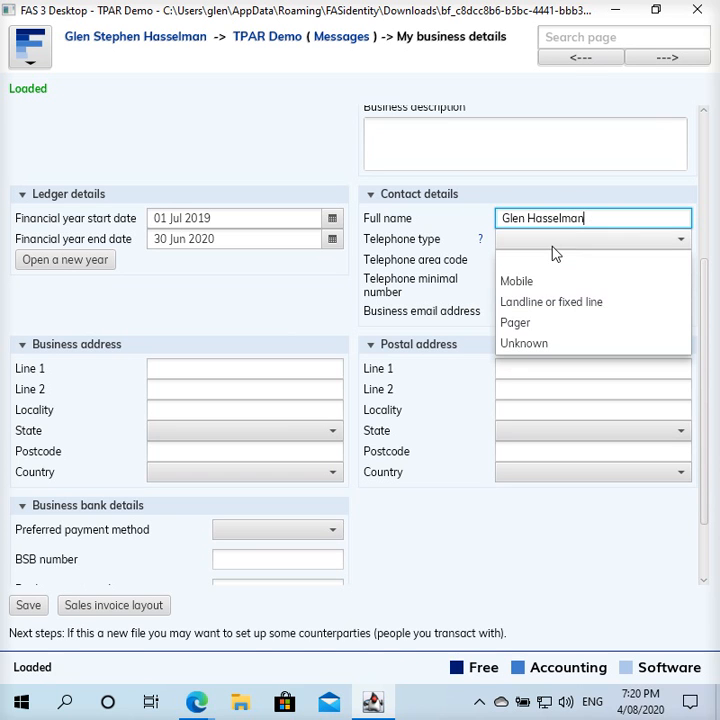
left_click(535, 302)
left_click(532, 264)
key("Tab")
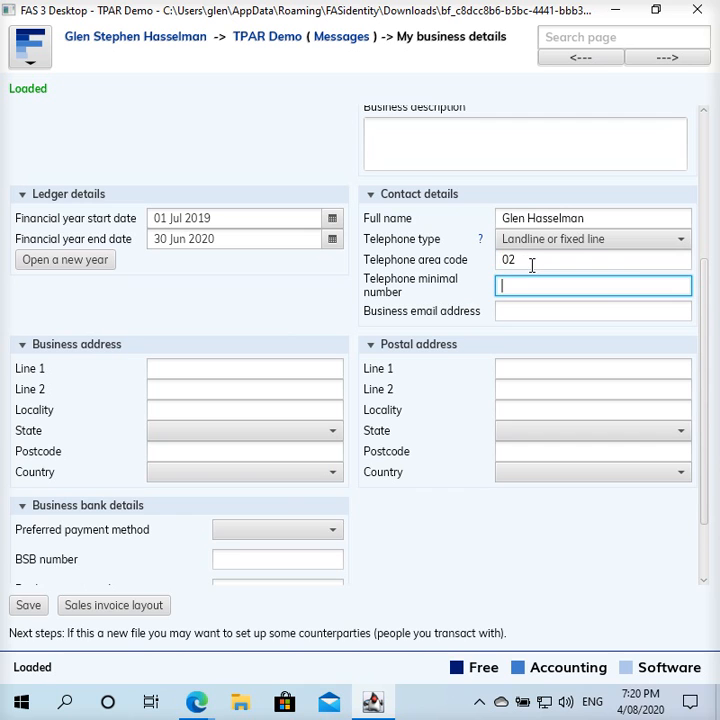
key("Tab")
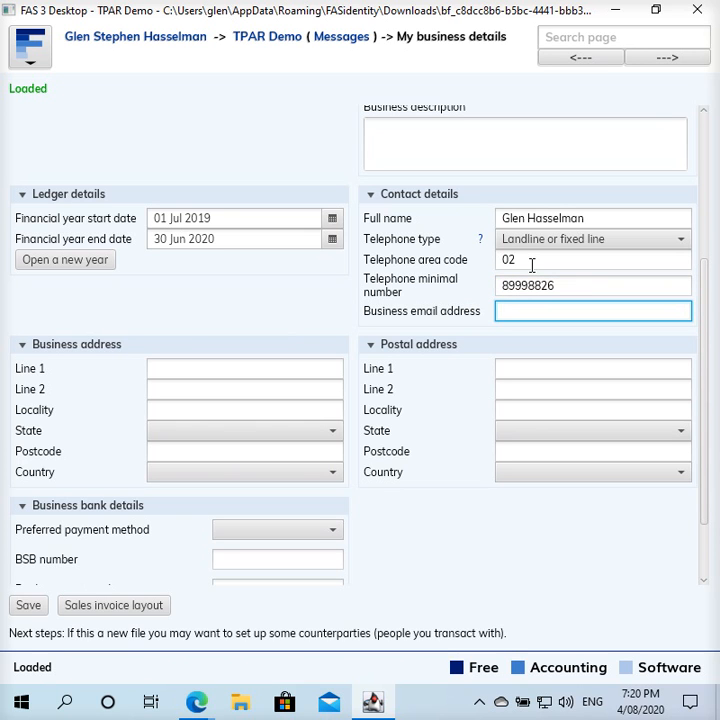
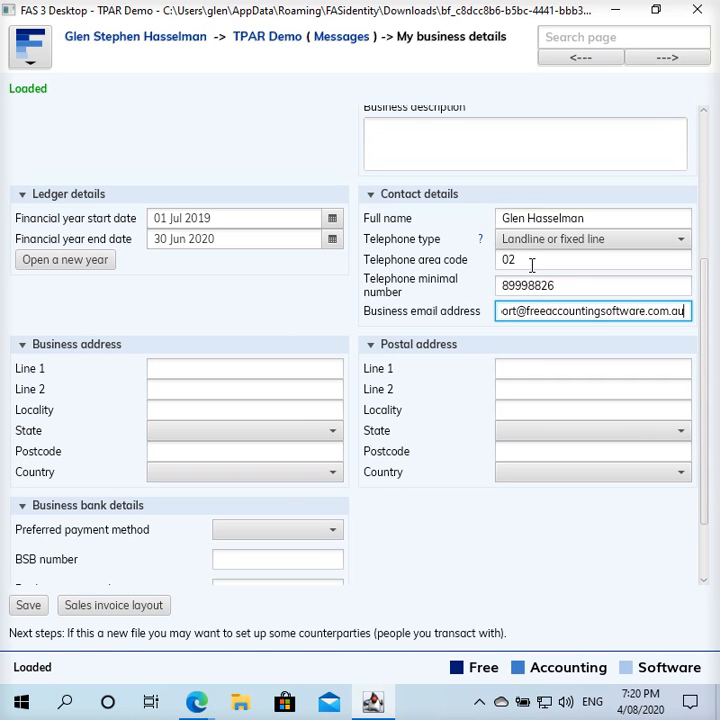
- Enter the business address 1 Street, Sydney, NSW 2000, AUSTRALIA
left_click(216, 365)
type("1 Street")
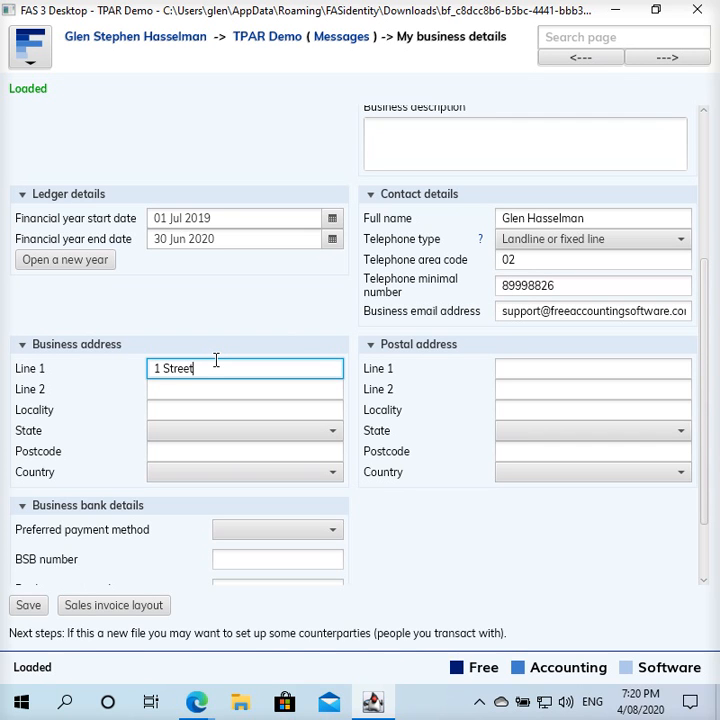
key("Tab")
key("Tab")
type("Sy")
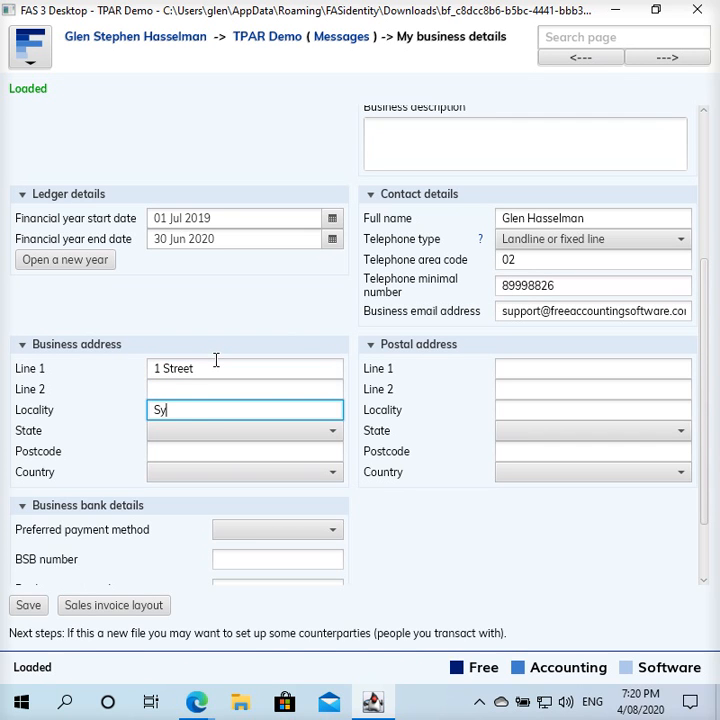
type("dney")
key("Tab")
key("Down")
key("Tab")
type("2000")
key("Tab")
key("Down")
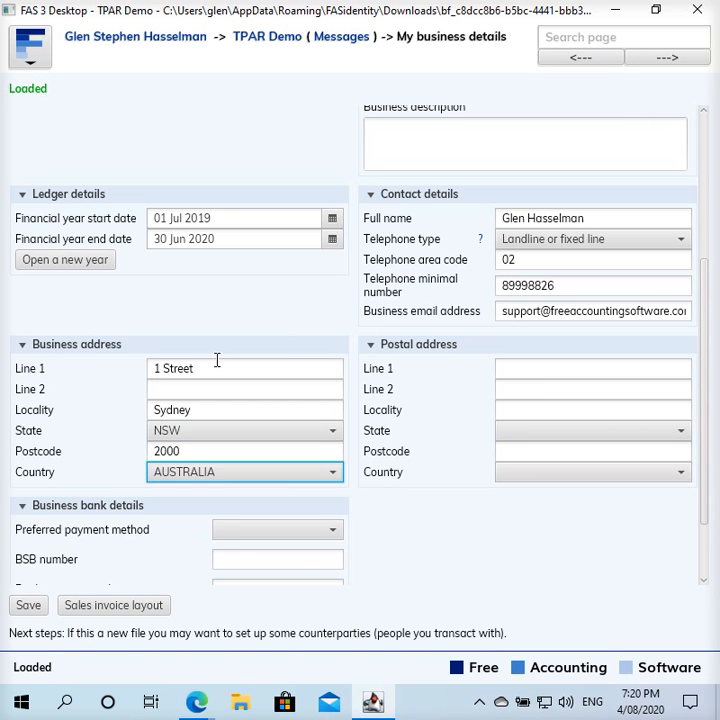
- Copy the same address into the postal address: 1 Street, Sydney, NSW 2000, AUSTRALIA
left_click(227, 362)
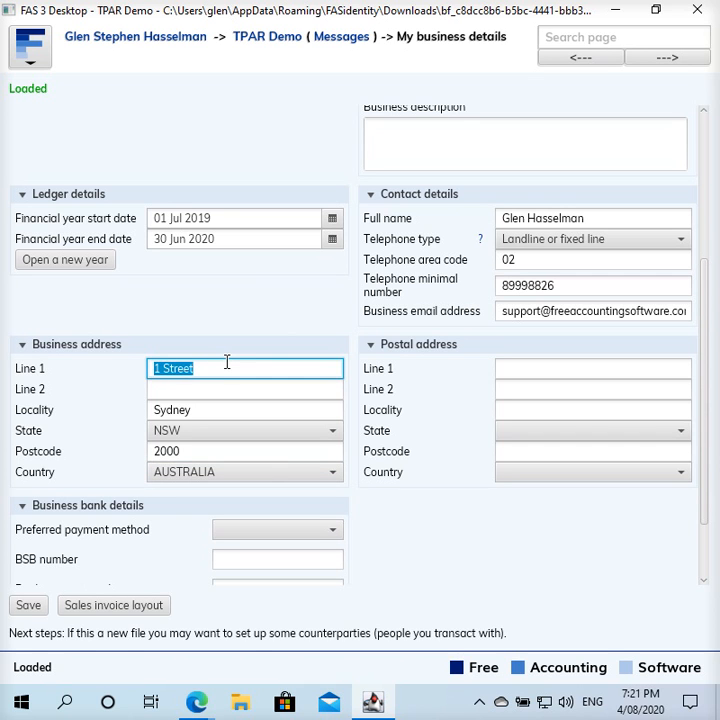
key("ctrl+c")
left_click(525, 369)
key("ctrl+v")
left_click(313, 405)
double_click(313, 405)
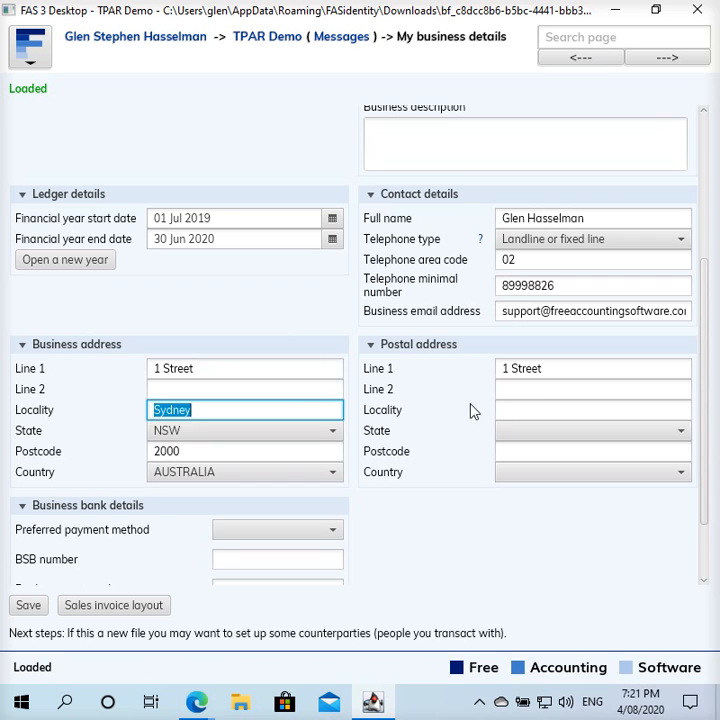
left_click(541, 405)
key("ctrl+v")
left_click(530, 430)
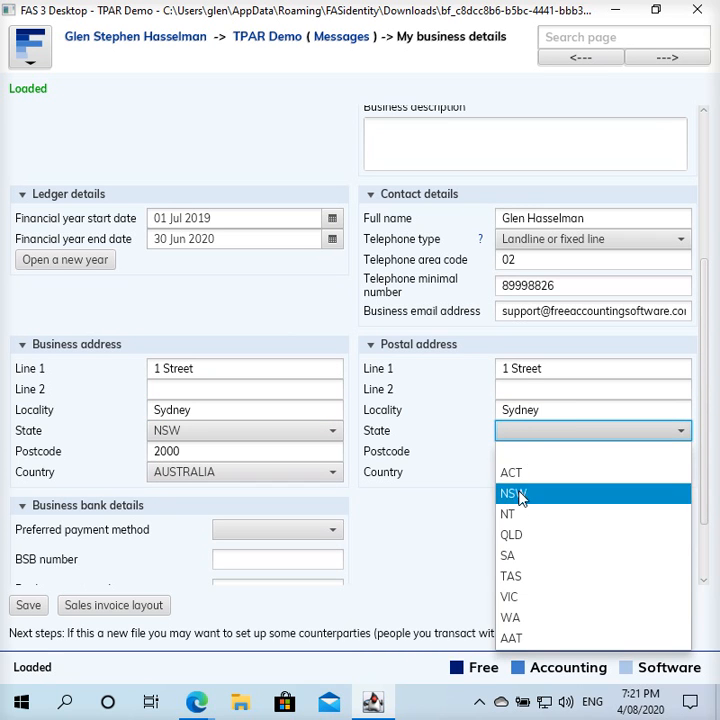
left_click(521, 496)
left_click(533, 459)
type("2000")
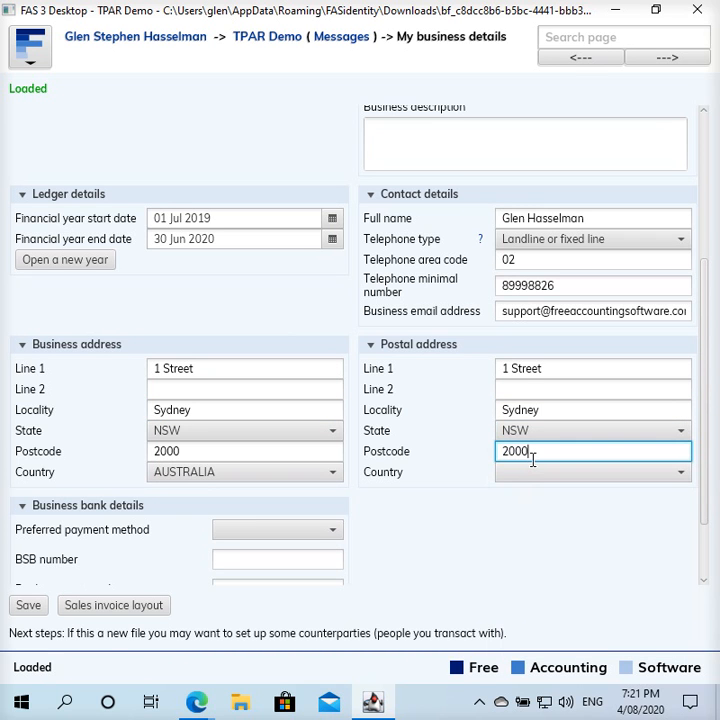
key("Tab")
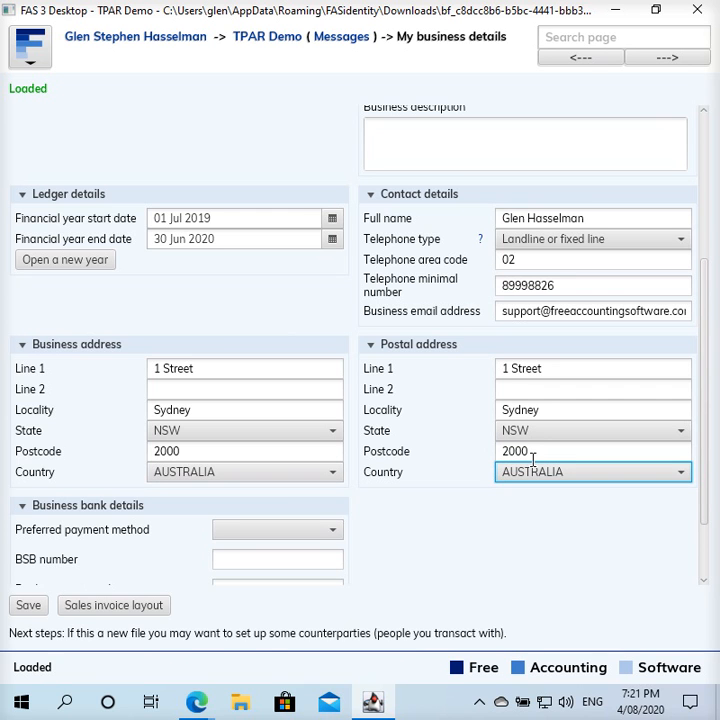
- Save the business details and return to the TPAR Demo home menu
scroll(510, 511, "down", 2)
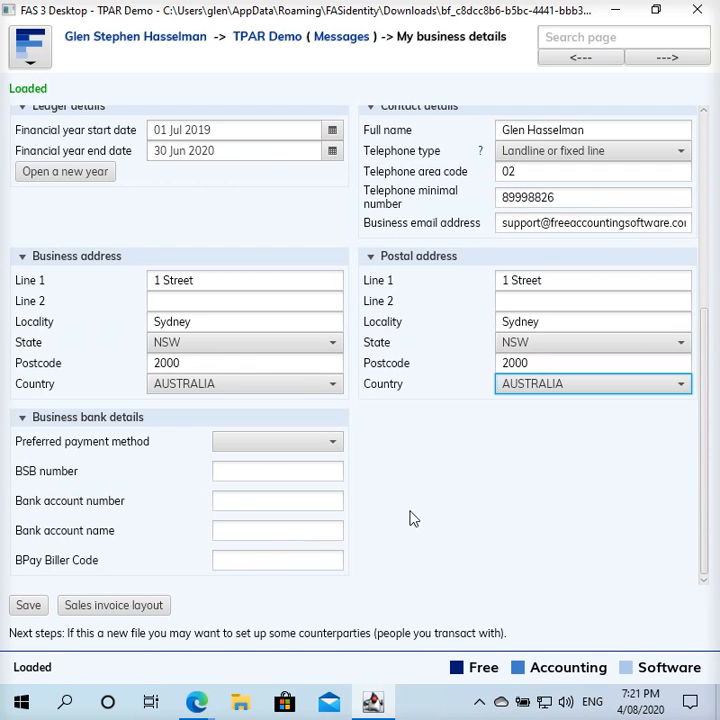
left_click(26, 606)
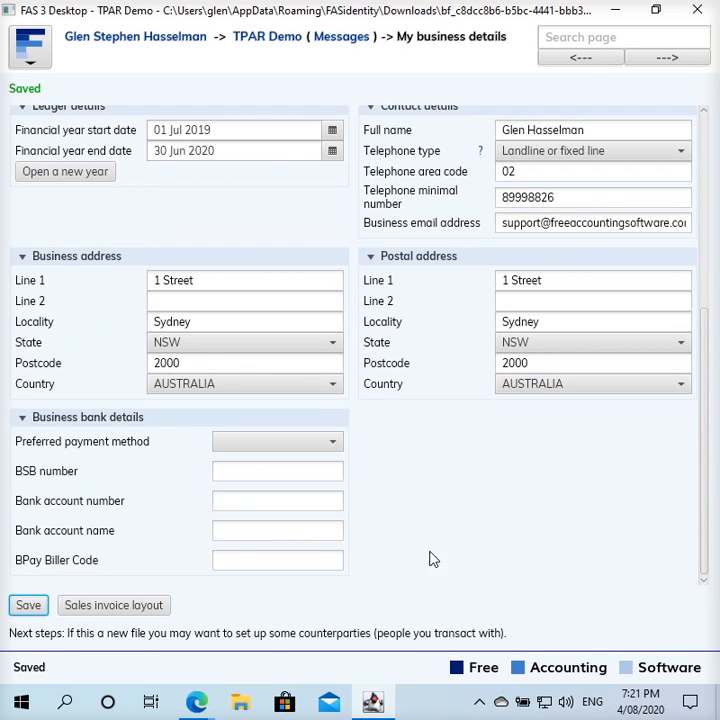
scroll(442, 521, "up", 6)
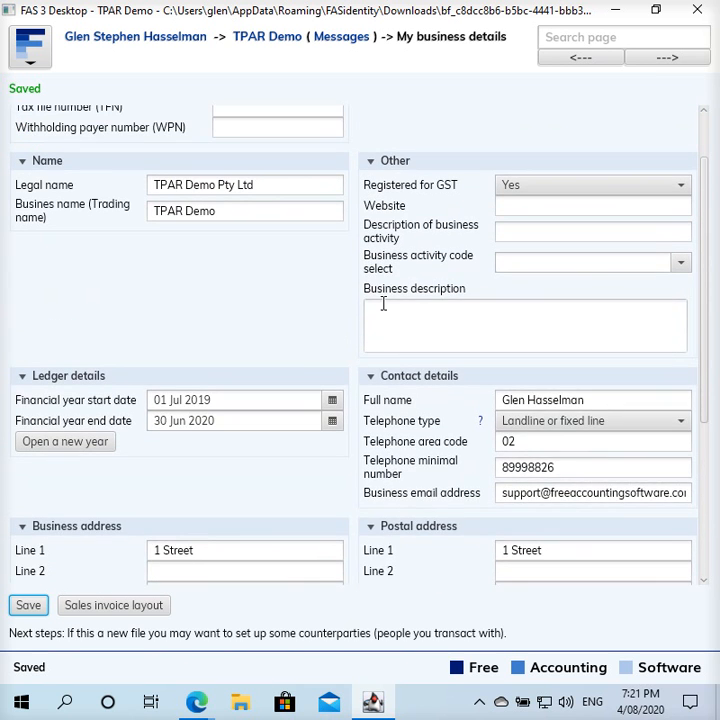
scroll(382, 300, "up", 2)
left_click(267, 37)
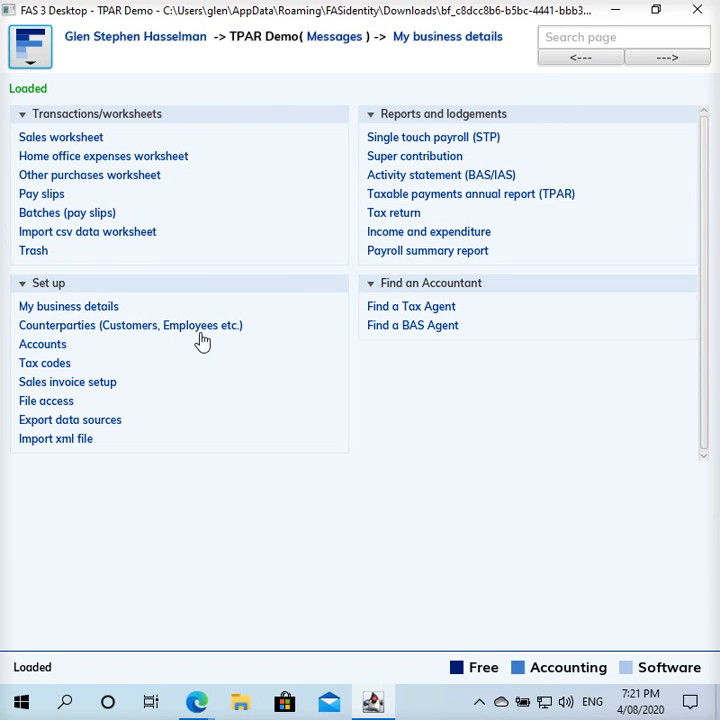
- Review the GST taxable purchase code in the Tax codes list, then start a new tax code
left_click(56, 368)
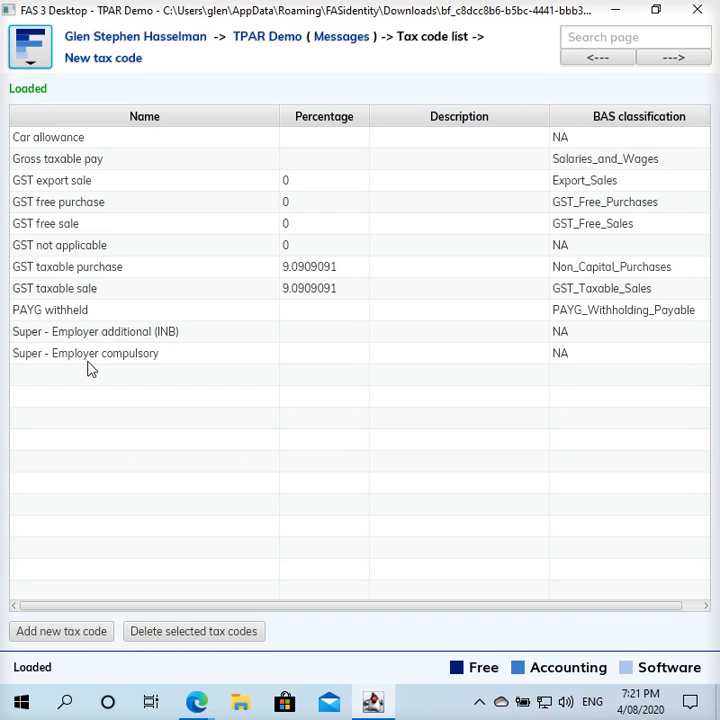
left_click(115, 267)
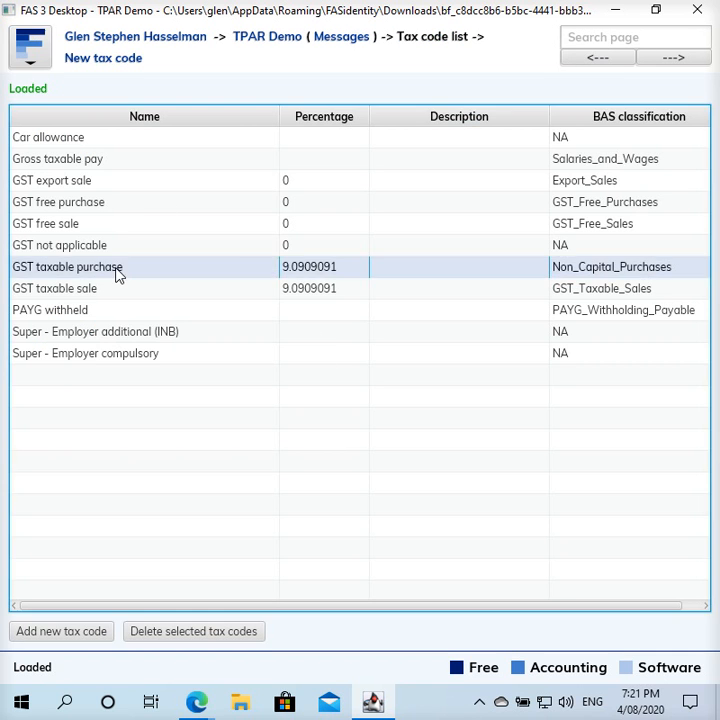
double_click(112, 274)
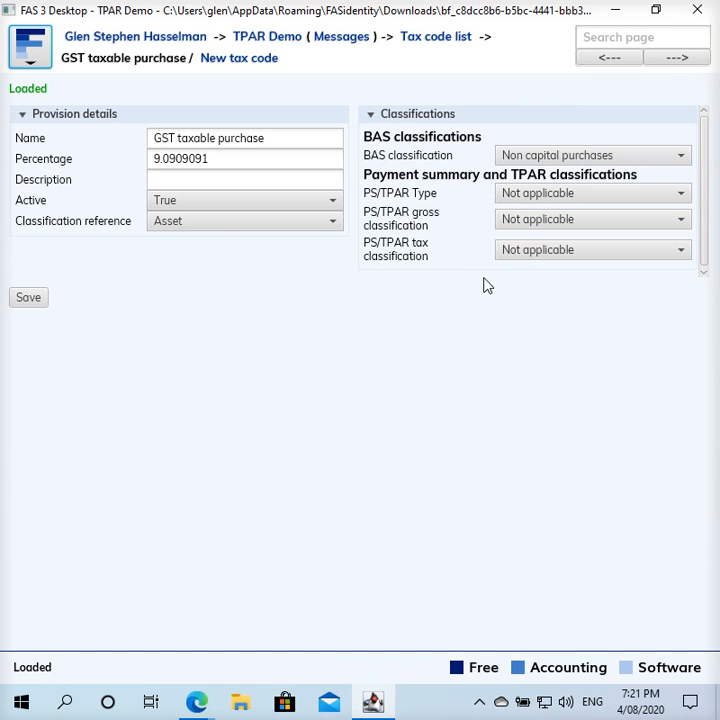
left_click(265, 62)
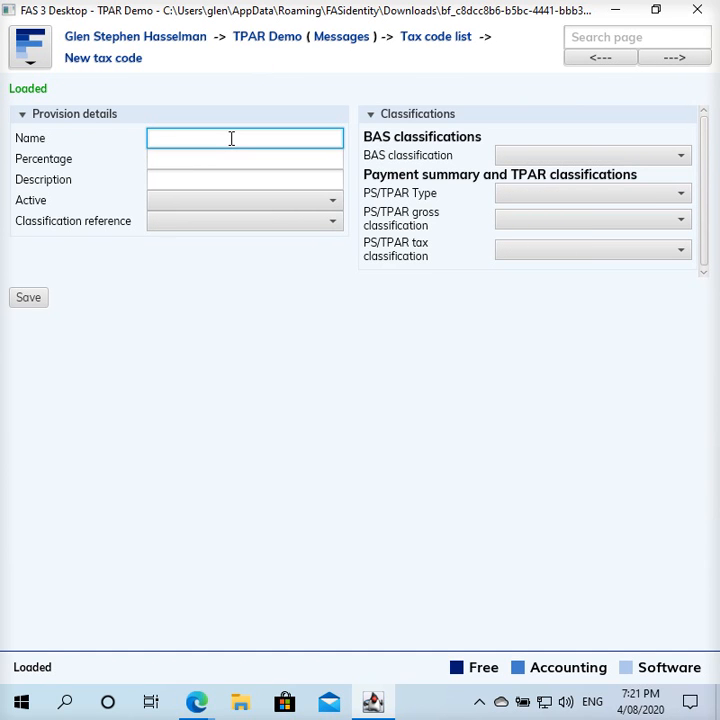
- Name the tax code 'GST taxable contractor purchase' with percentage 9.09090909
type("GST taxable contractor purchase")
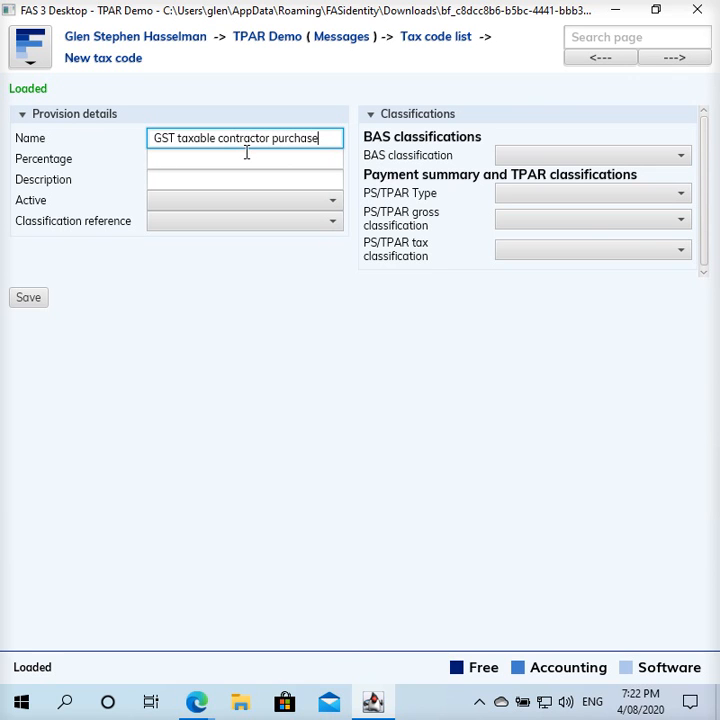
left_click(246, 152)
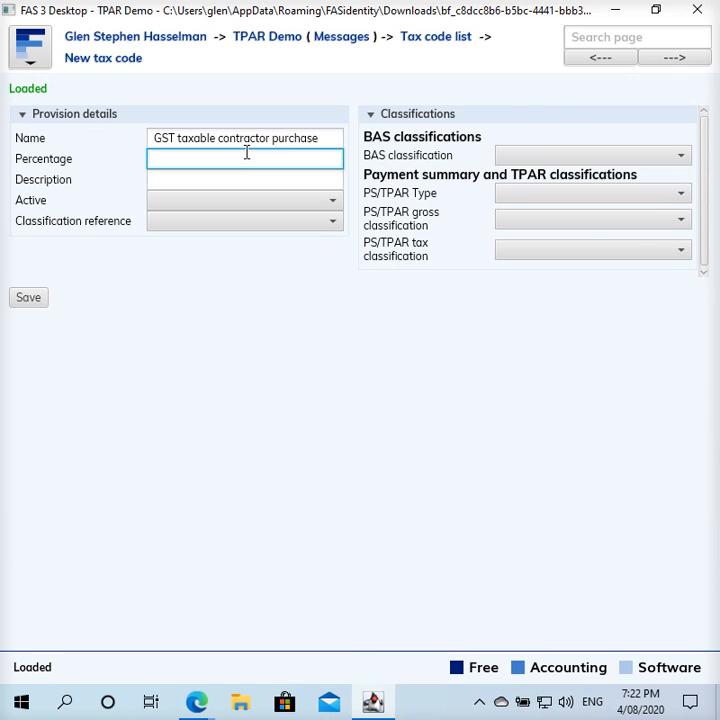
type("9.09090909")
key("Tab")
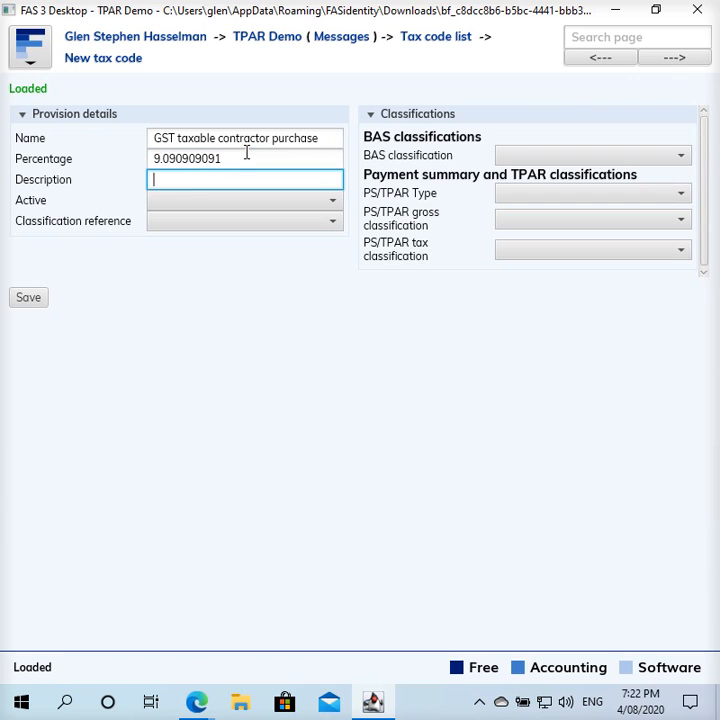
- Set Active to True, classification reference Asset, and BAS classification Non capital purchases
left_click(193, 212)
left_click(185, 243)
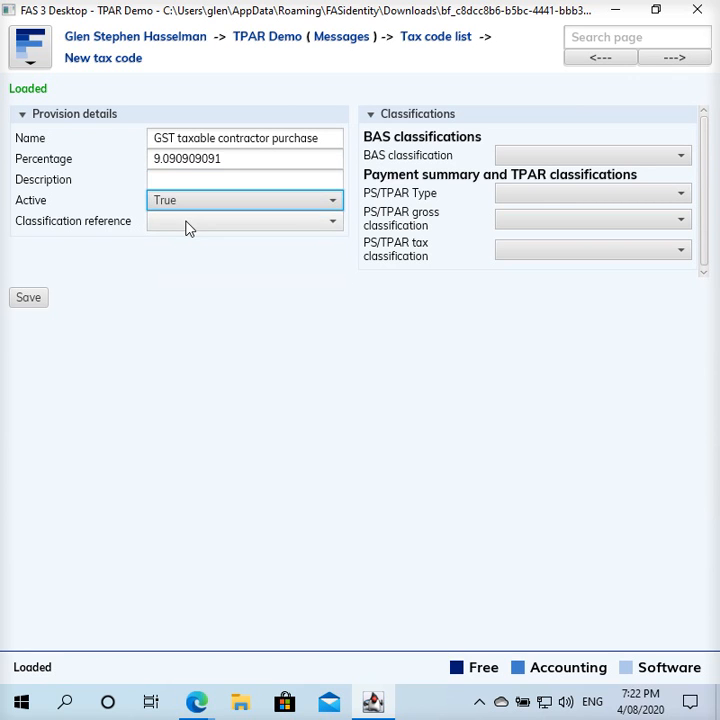
left_click(190, 224)
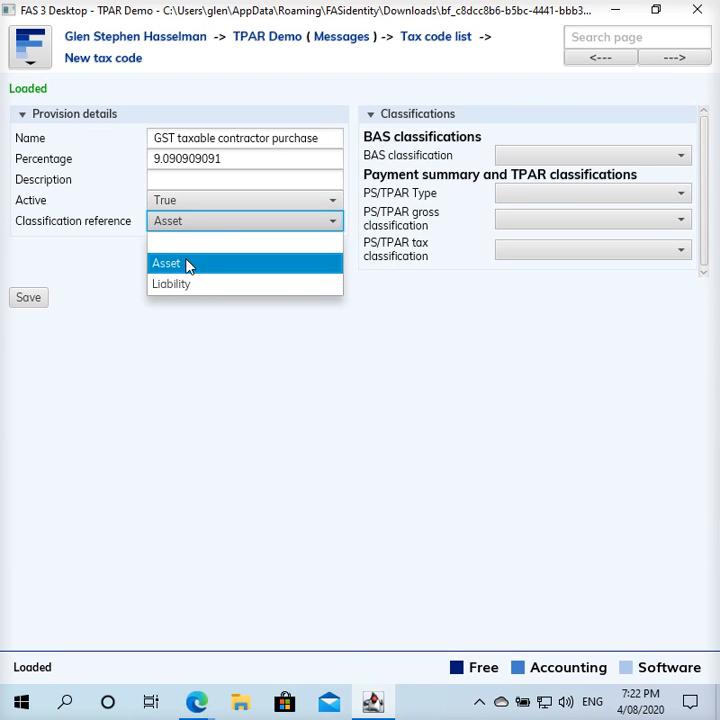
left_click(188, 264)
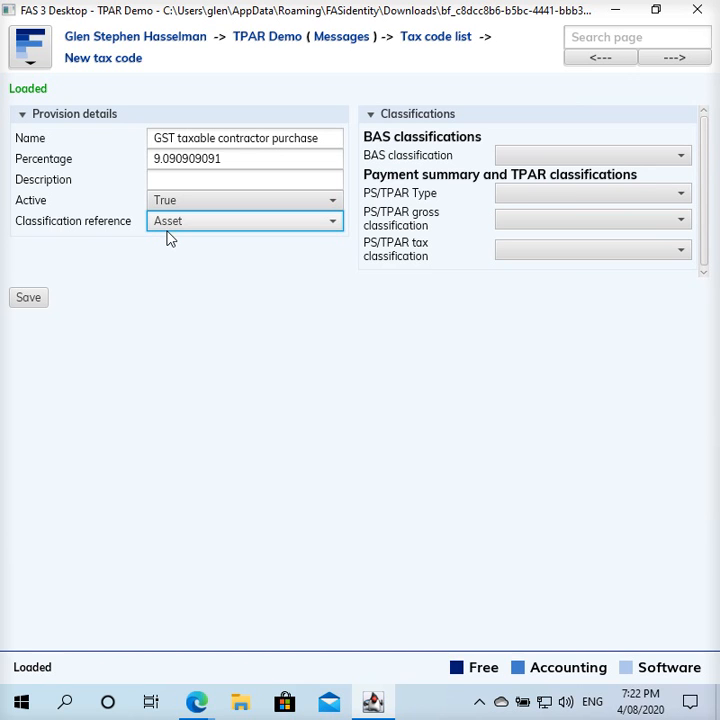
left_click(561, 162)
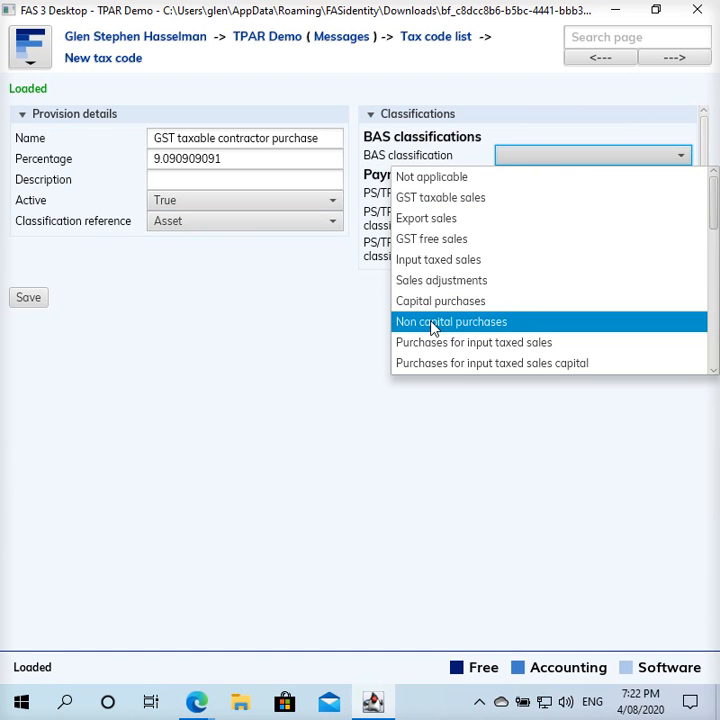
left_click(482, 331)
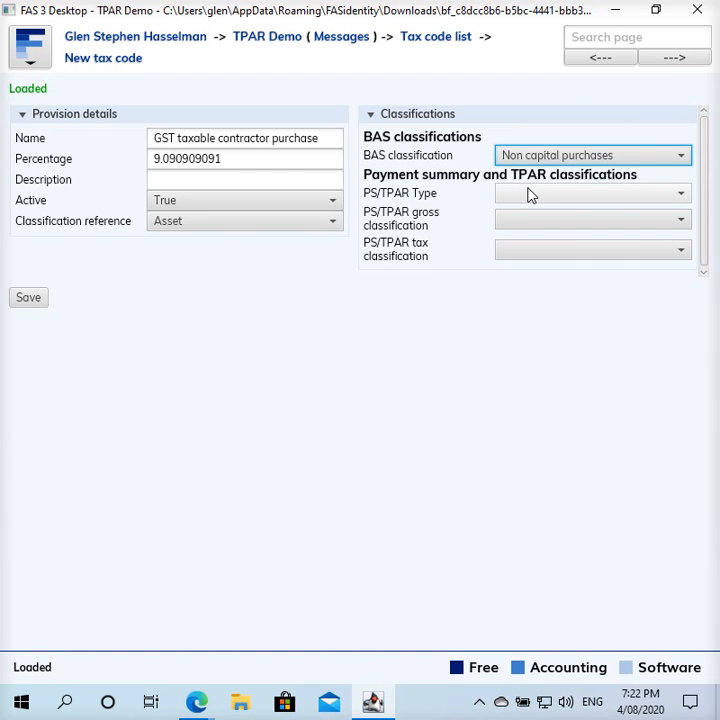
- Set PS/TPAR type, gross (TPAR_Gross) and tax (TPAR_GST) classifications, then save the code
left_click(531, 194)
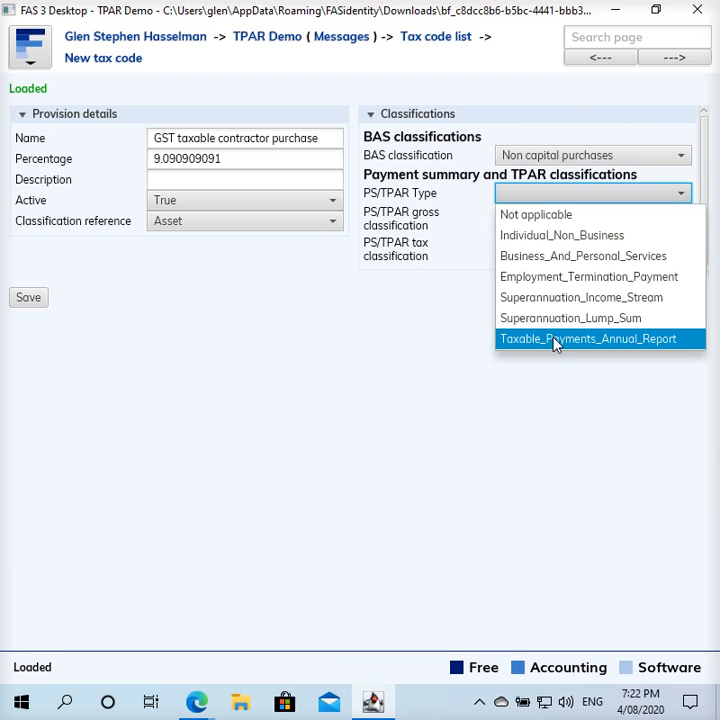
left_click(595, 341)
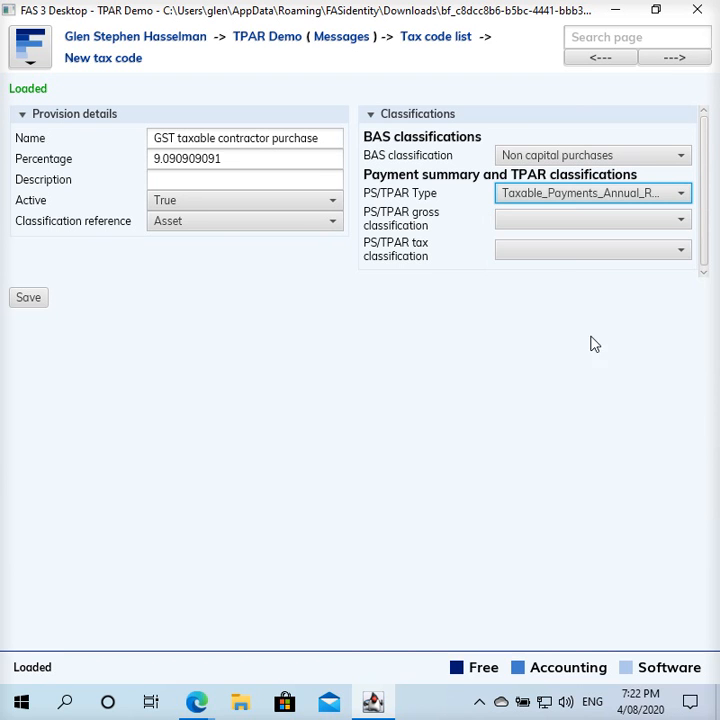
left_click(562, 227)
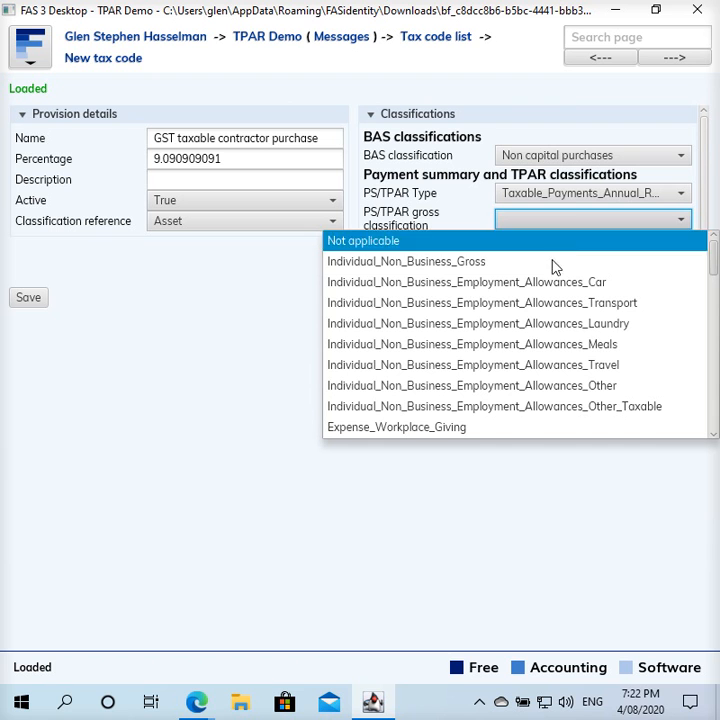
scroll(553, 305, "down", 8)
scroll(557, 320, "down", 6)
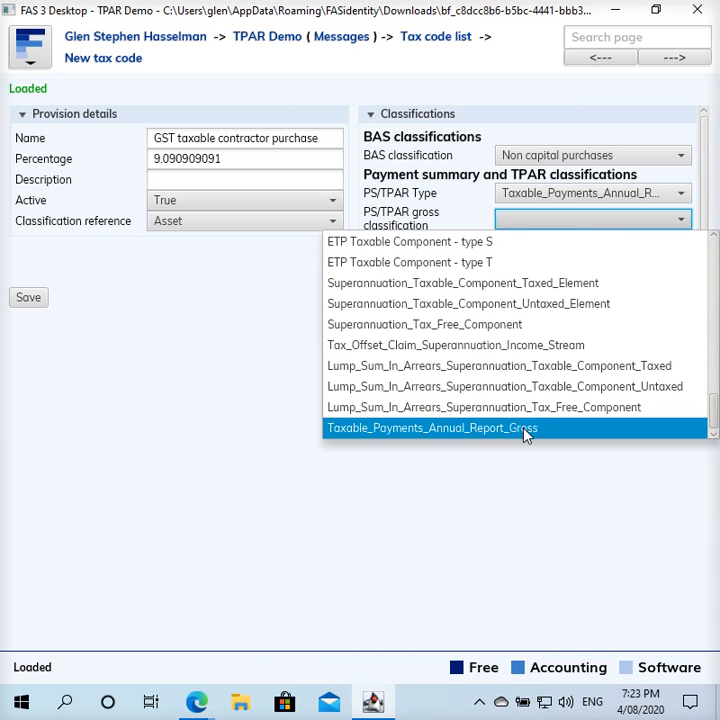
left_click(524, 428)
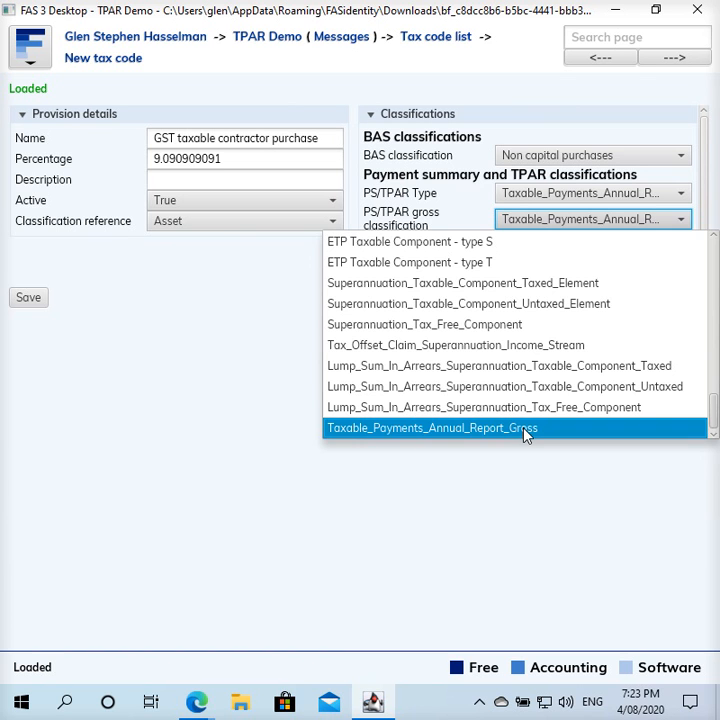
left_click(578, 252)
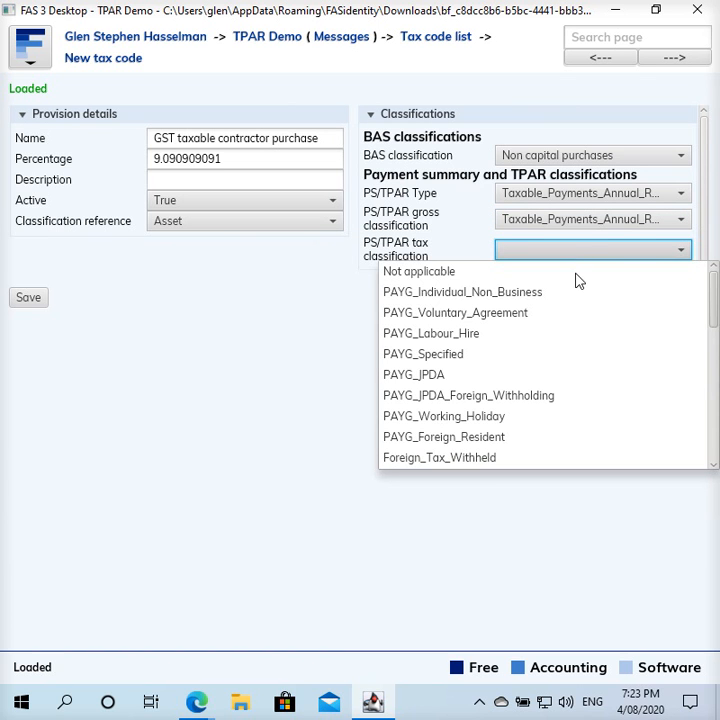
scroll(570, 313, "down", 10)
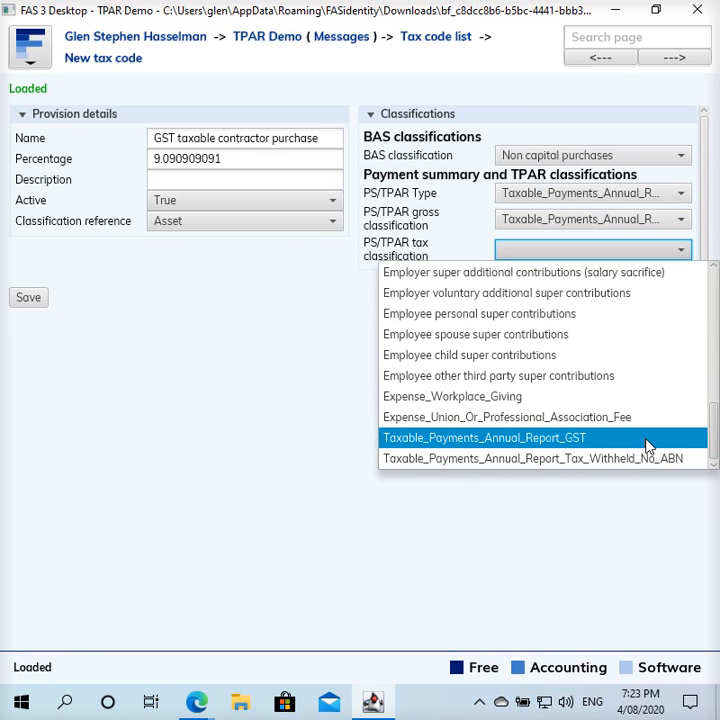
left_click(570, 440)
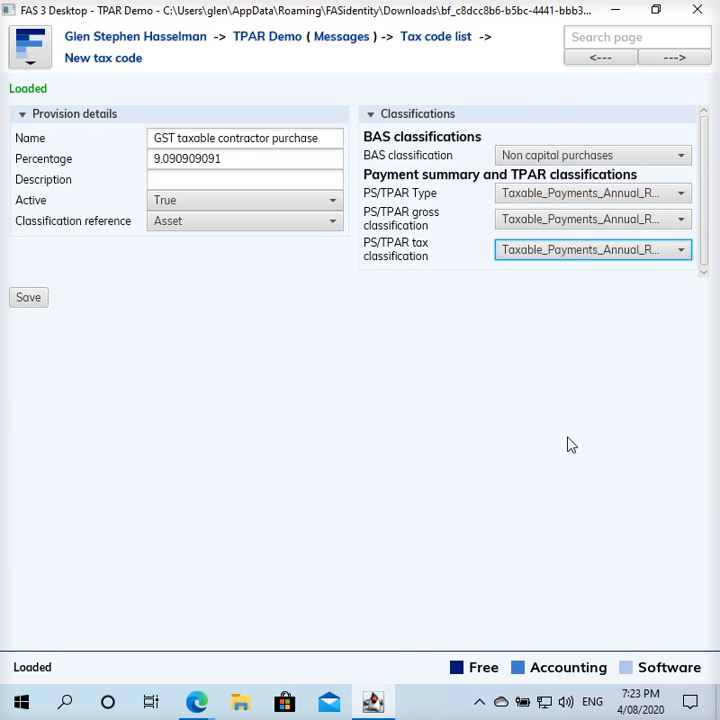
left_click(34, 299)
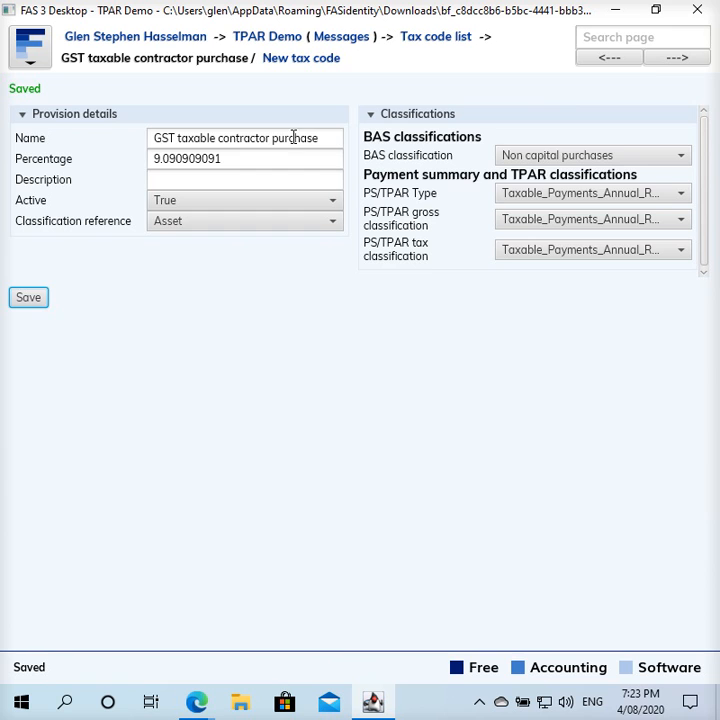
- Create tax code 'GST free contractor purchase' at 0 percent, Active True, Asset reference
left_click(316, 60)
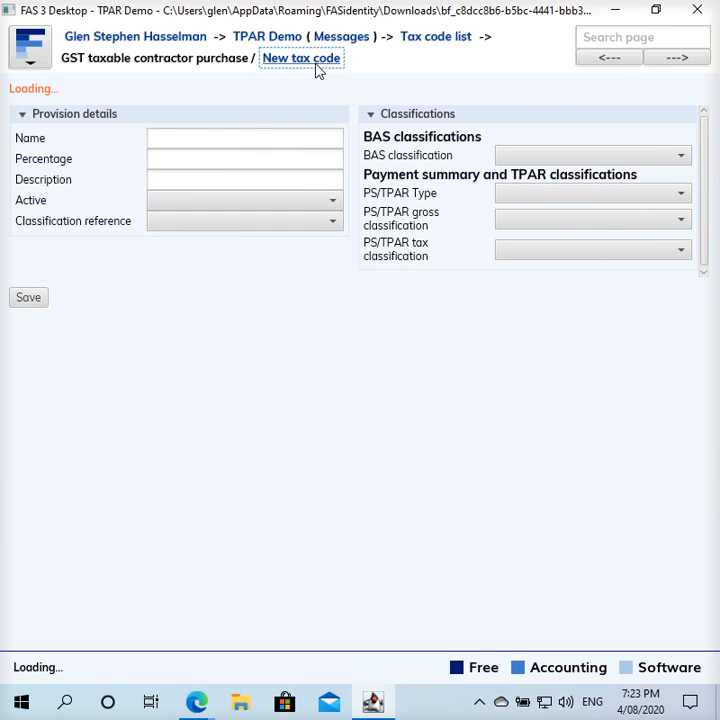
left_click(242, 128)
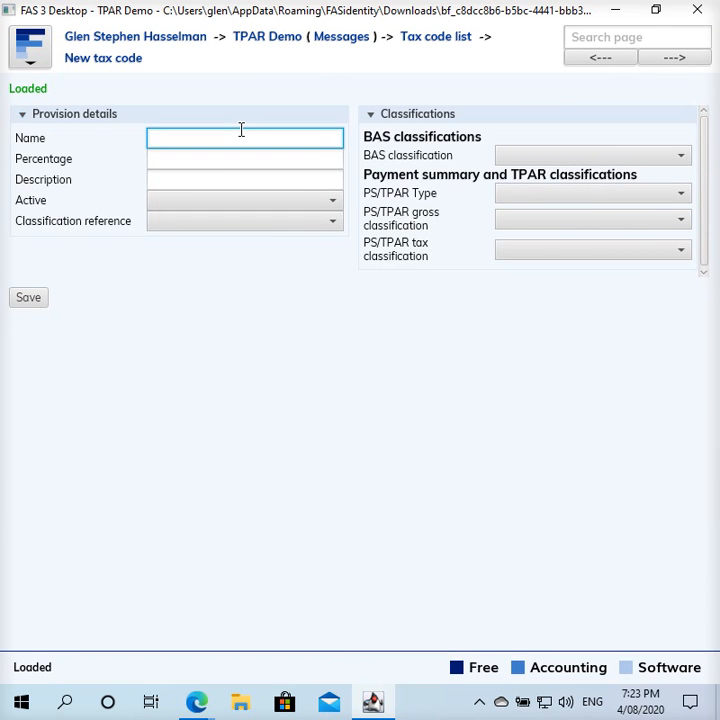
type("GST free contractor purchase")
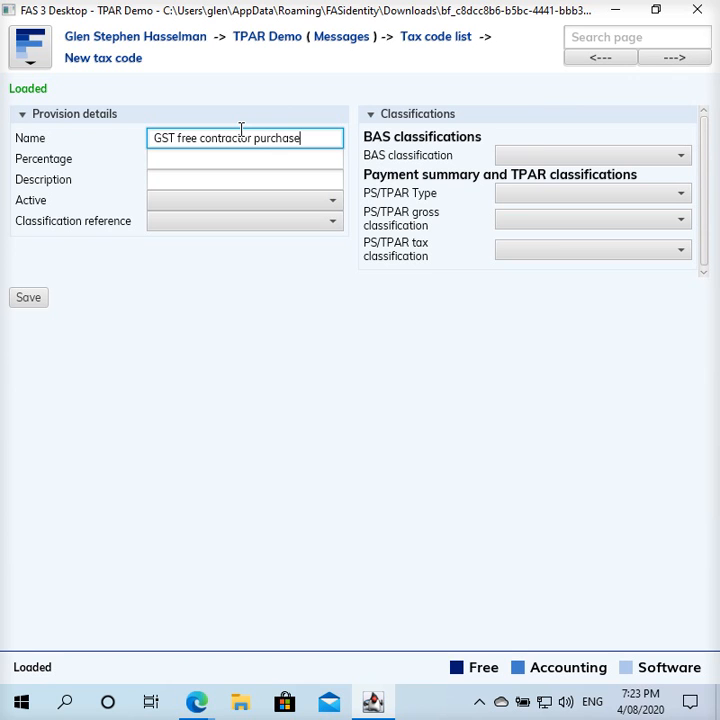
left_click(235, 166)
type("0")
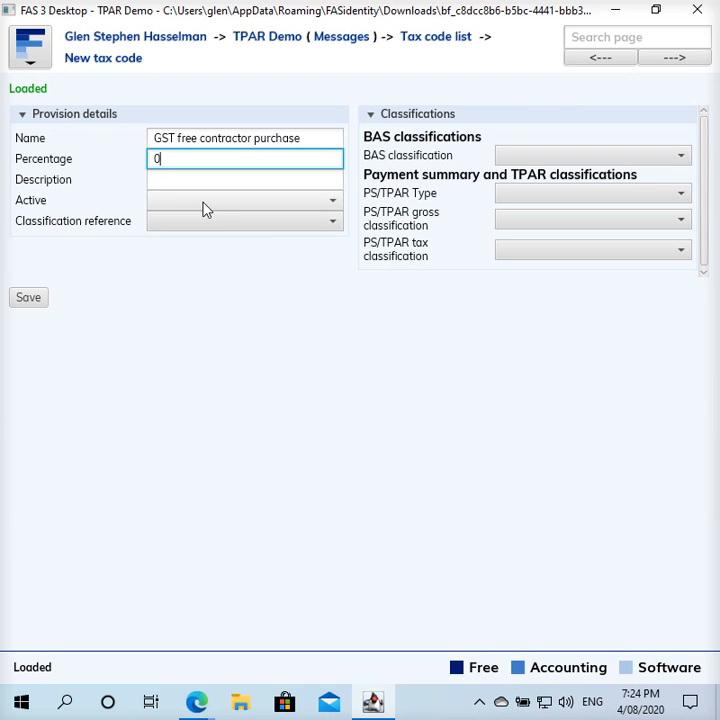
left_click(203, 205)
left_click(184, 241)
left_click(190, 222)
left_click(190, 266)
left_click(190, 266)
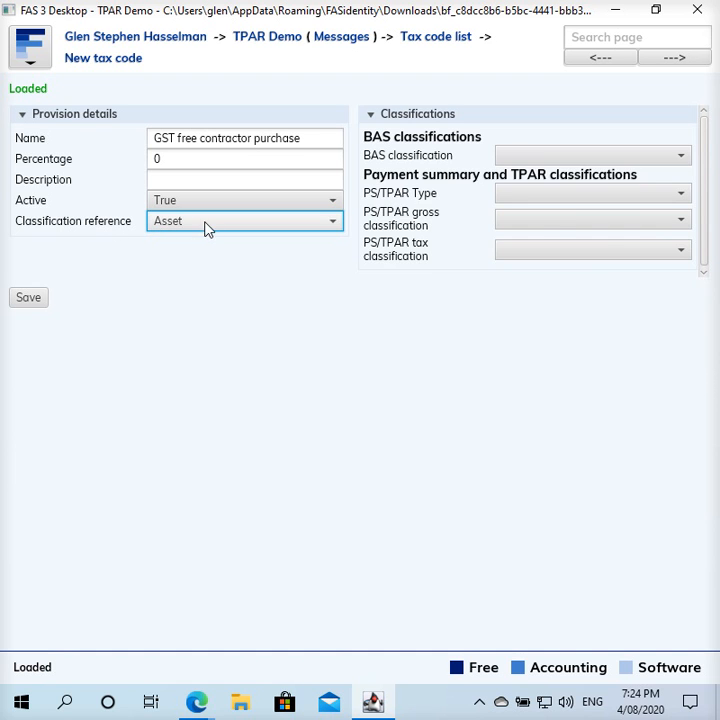
- Set BAS classification GST free purchases plus TPAR type, gross and tax classifications, then save
left_click(594, 160)
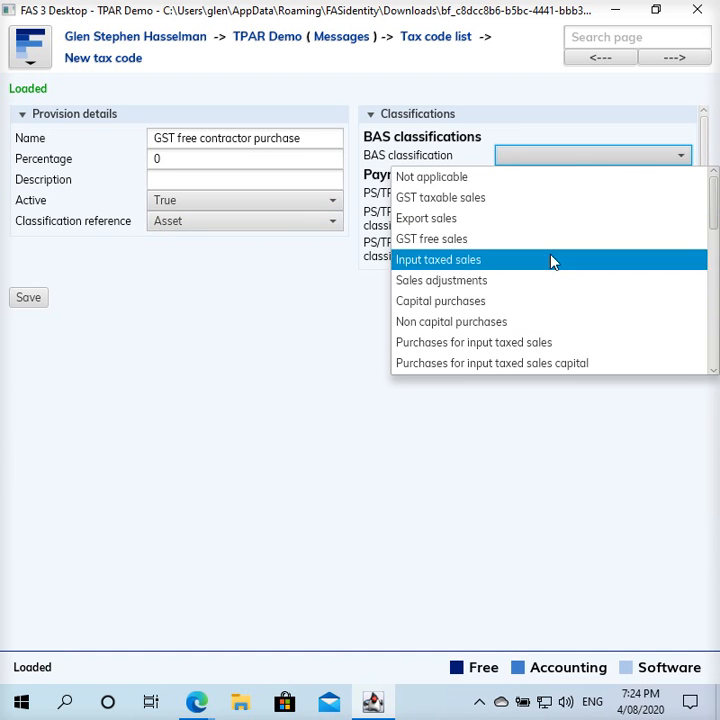
scroll(548, 275, "down", 3)
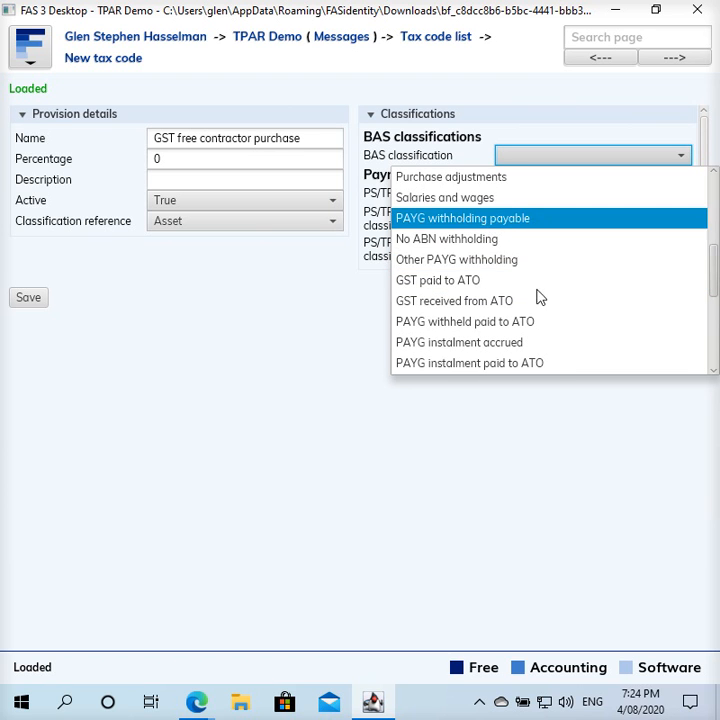
scroll(537, 303, "up", 1)
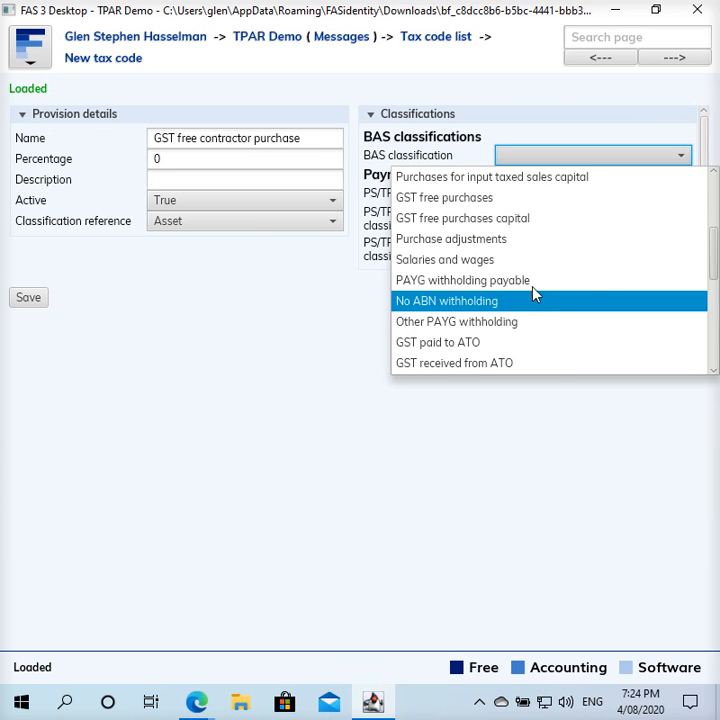
left_click(525, 203)
left_click(569, 196)
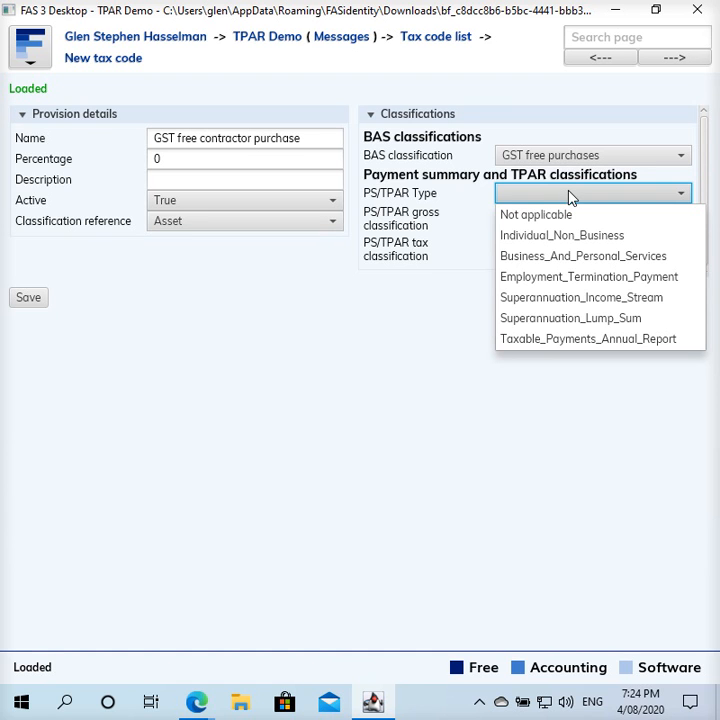
left_click(575, 339)
left_click(611, 222)
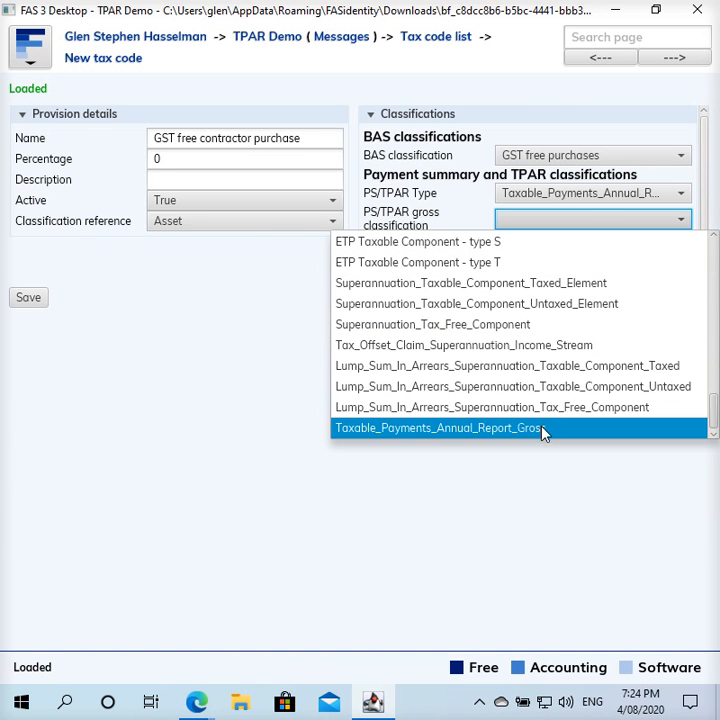
left_click(508, 428)
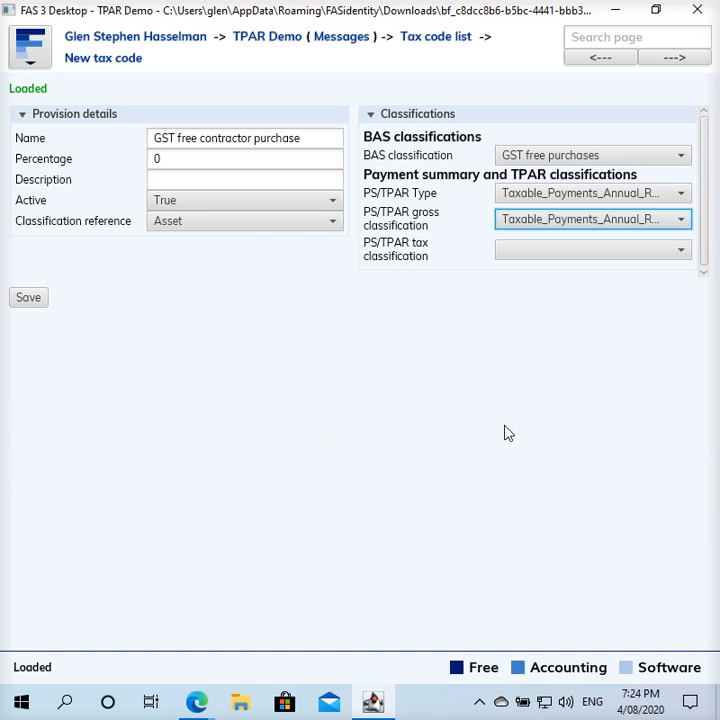
left_click(636, 252)
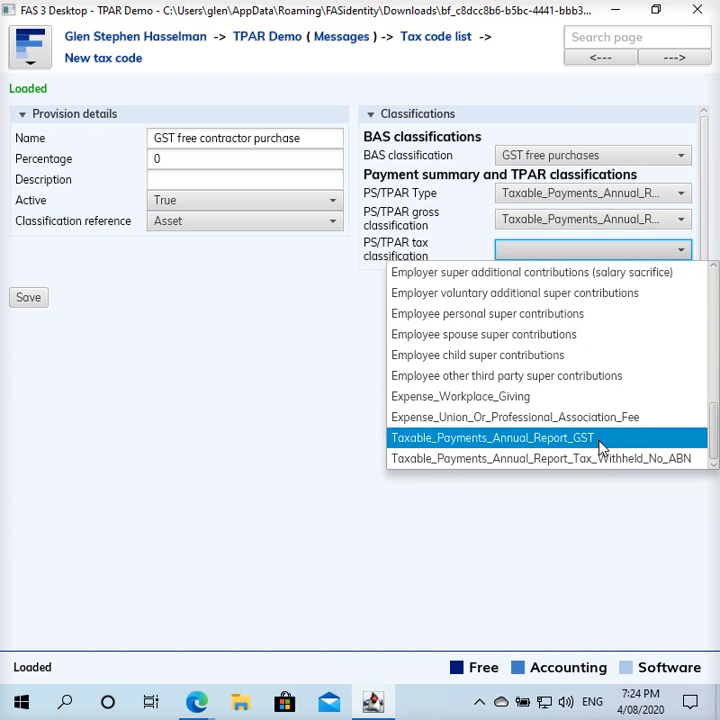
left_click(453, 444)
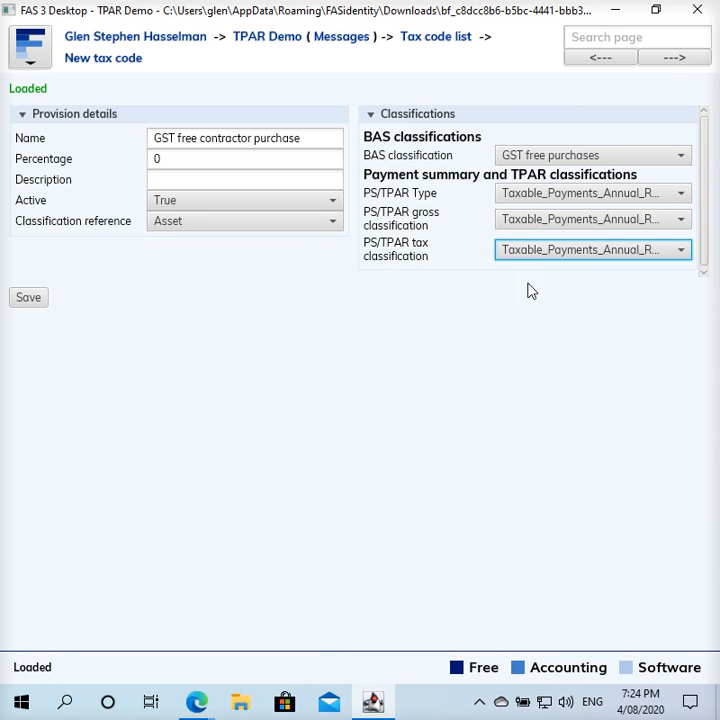
left_click(24, 300)
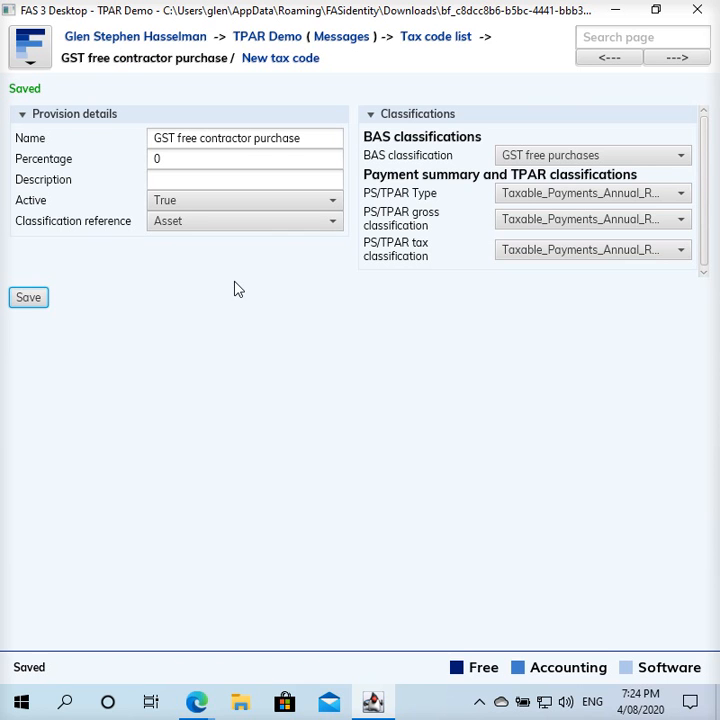
- Open the Contractors account from the TPAR Demo accounts list
left_click(273, 38)
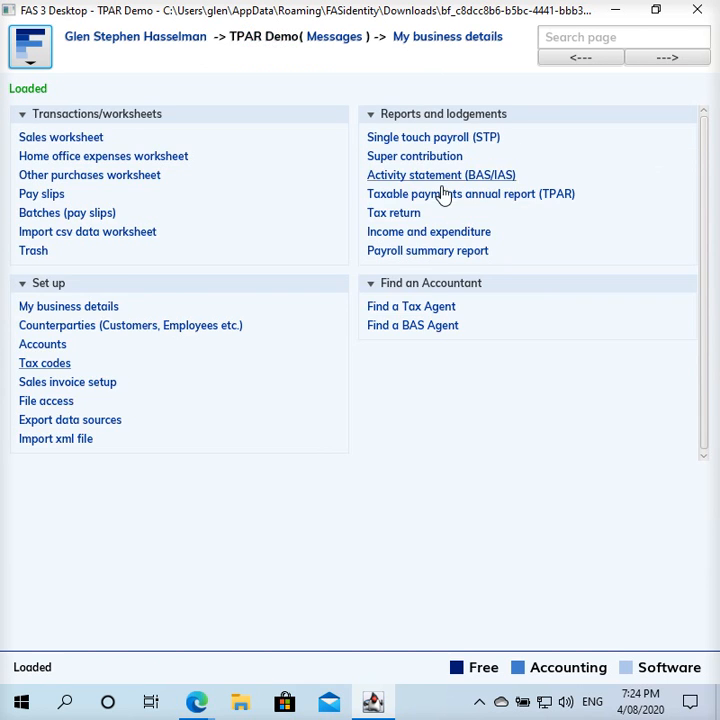
left_click(55, 352)
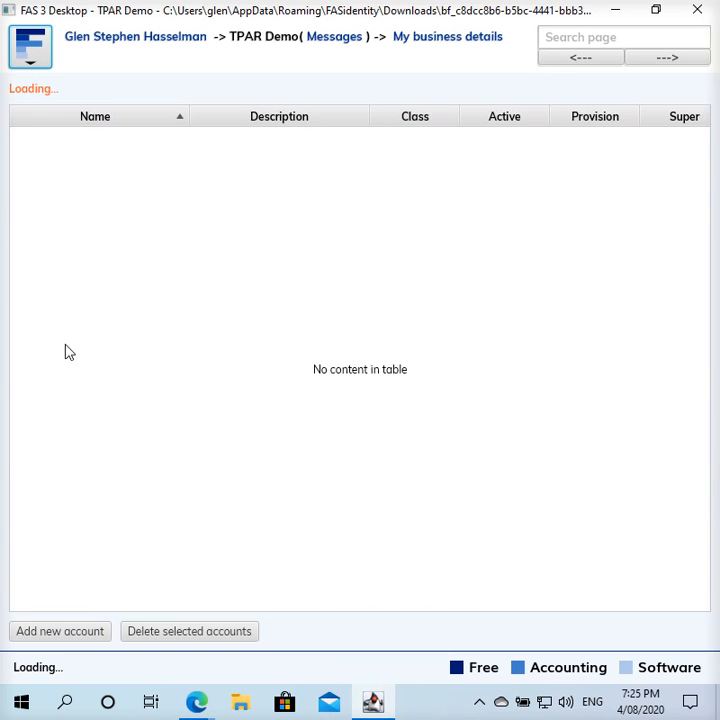
left_click(455, 310)
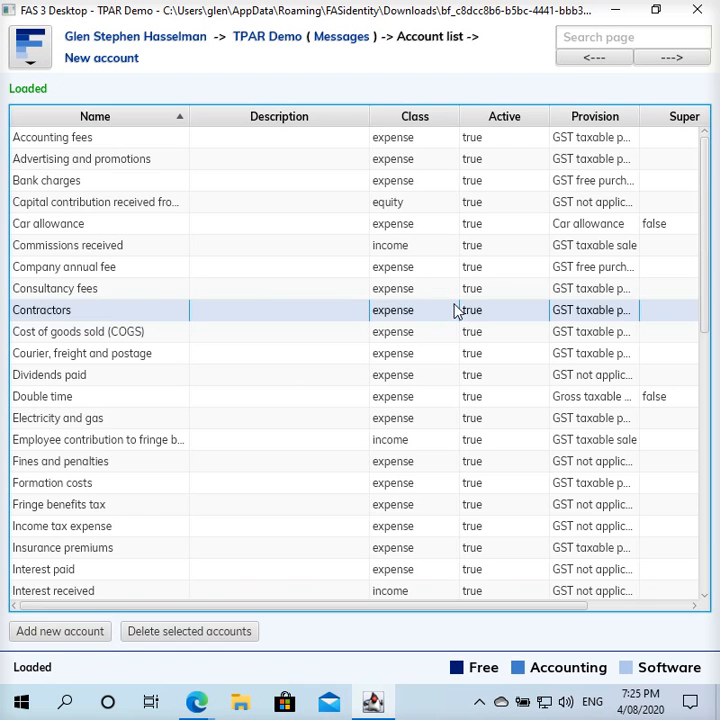
double_click(148, 312)
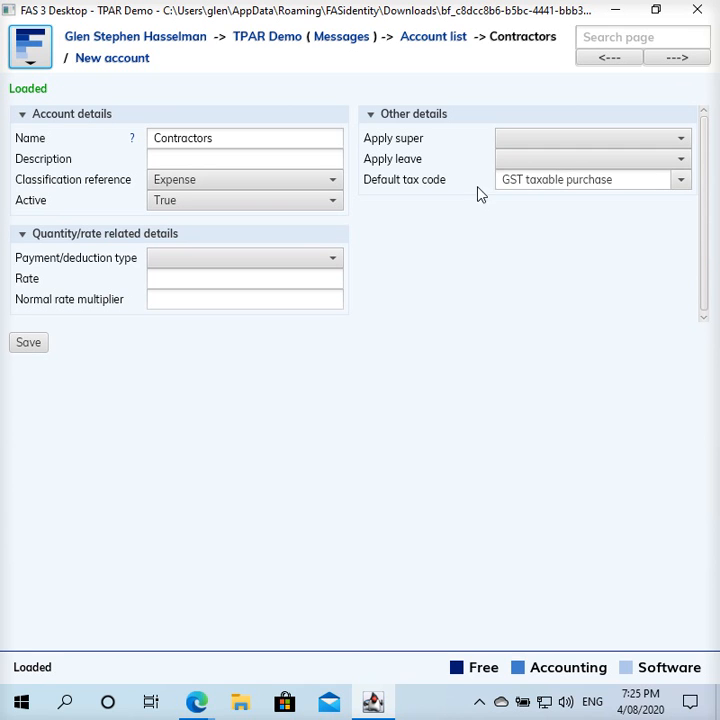
- Change its default tax code to GST taxable contractor purchase and save
left_click(619, 184)
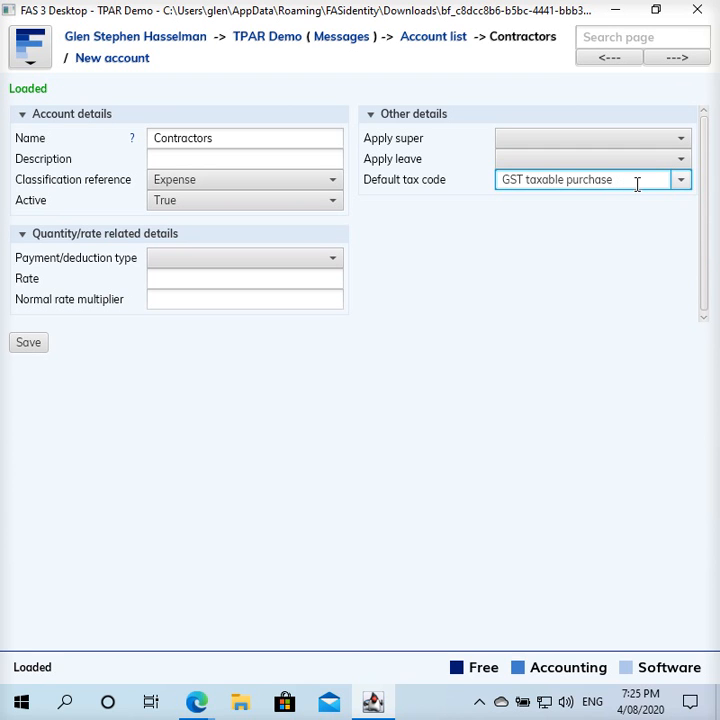
key("BackSpace")
type("gst")
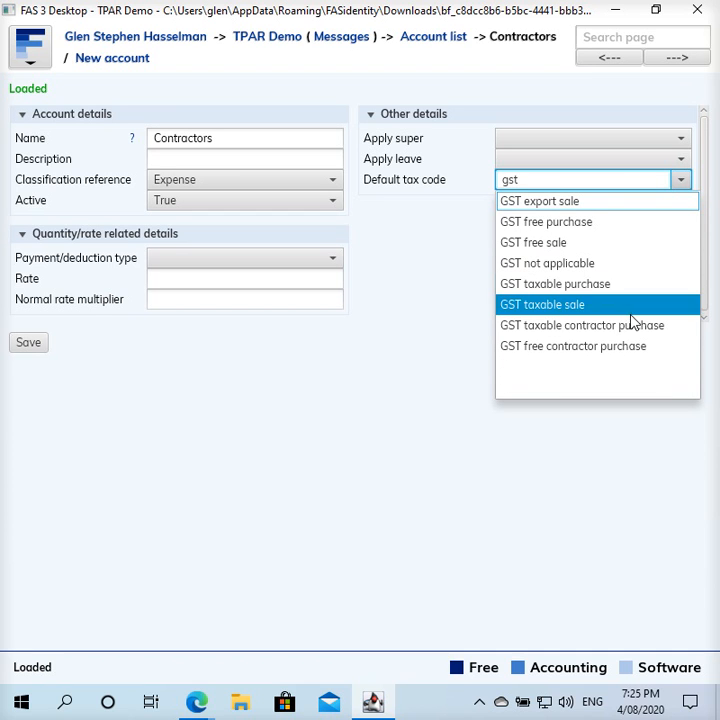
left_click(630, 327)
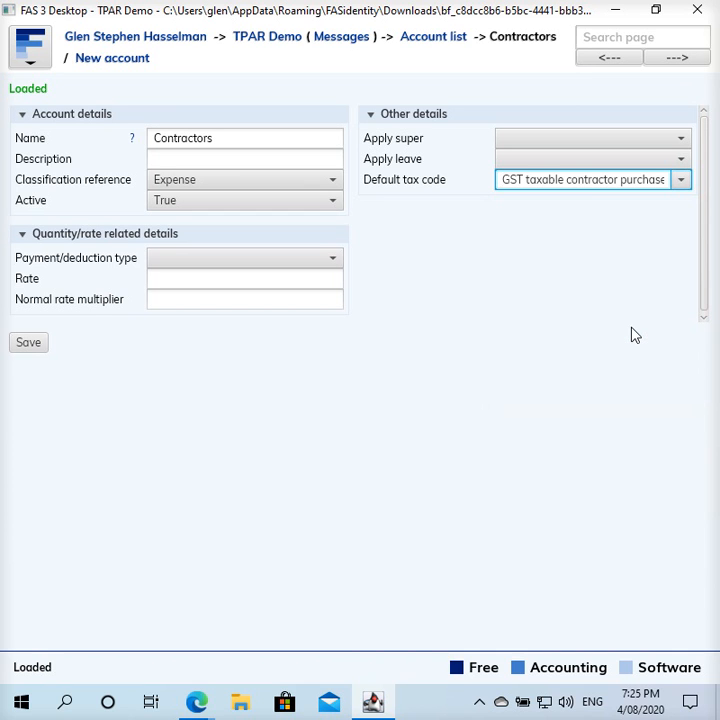
left_click(34, 345)
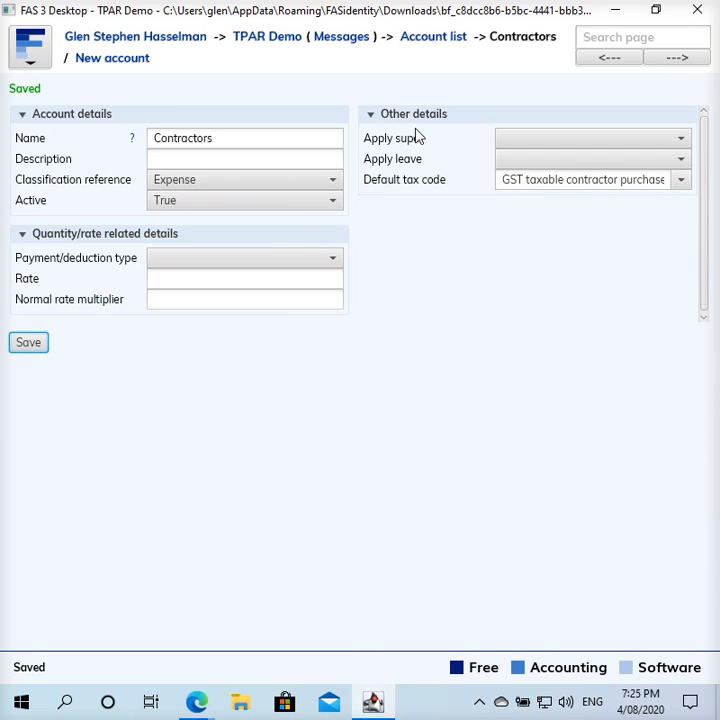
- Start a new counterparty and enter the contractor's legal, family and given names
left_click(276, 46)
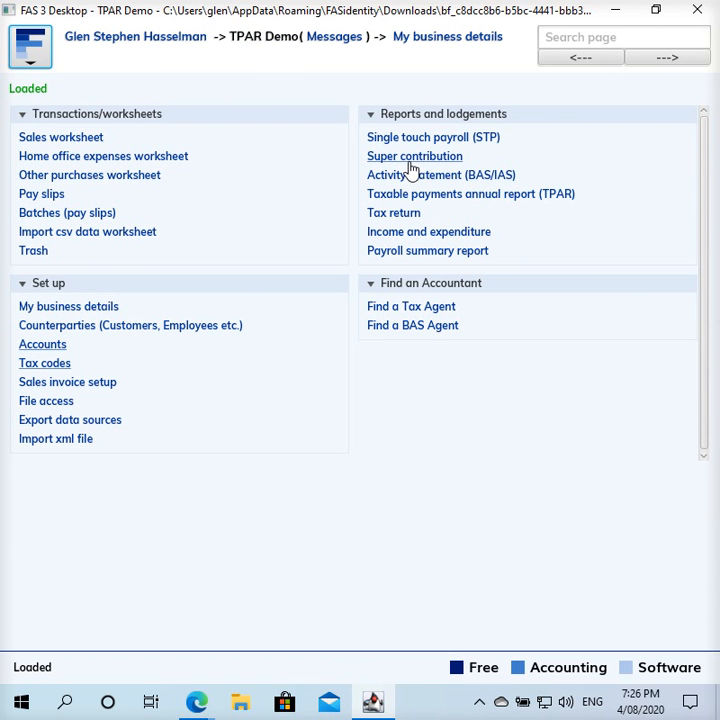
left_click(92, 326)
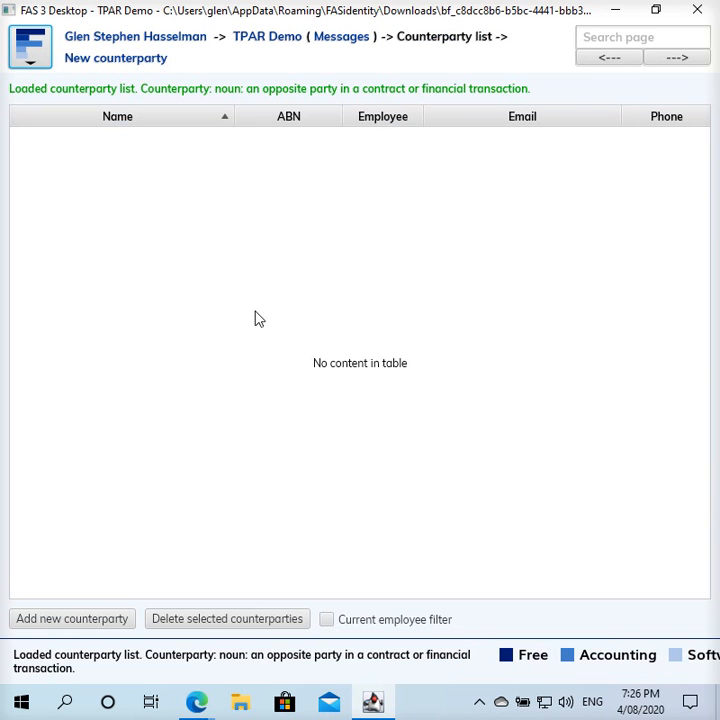
left_click(147, 66)
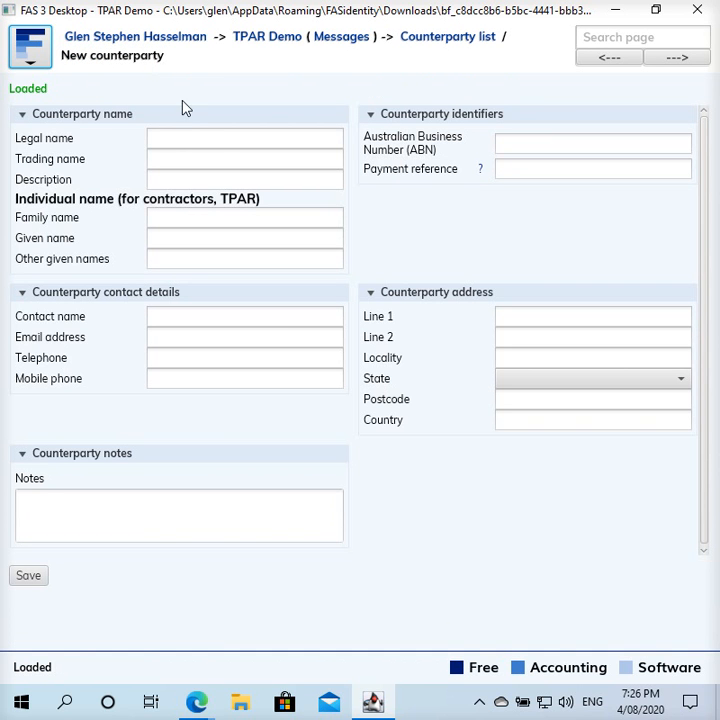
left_click(178, 139)
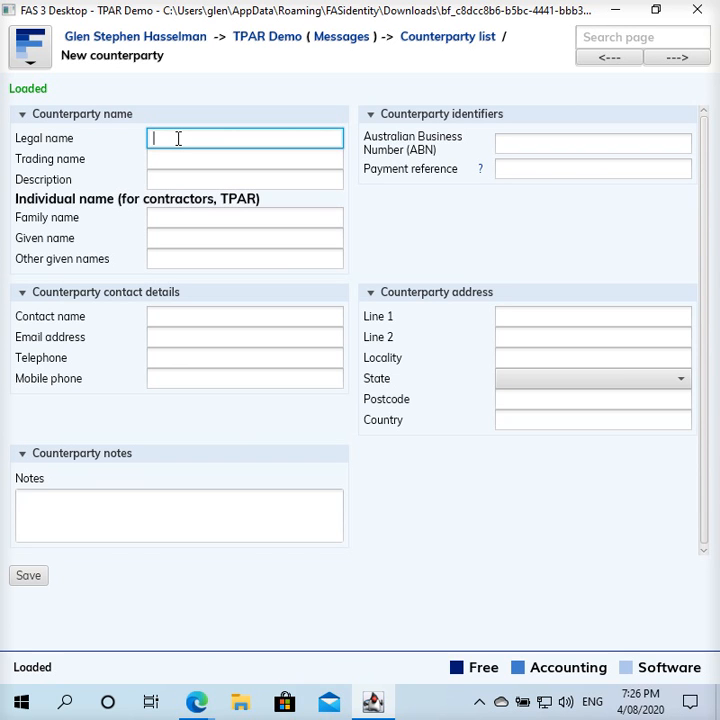
type("Bob Builder")
key("Tab")
key("Tab")
key("Tab")
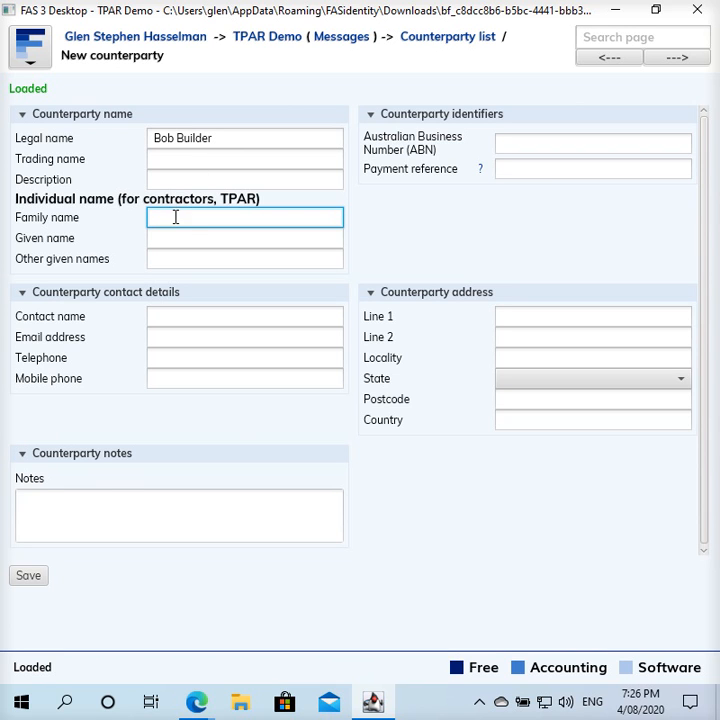
type("Builder")
key("Tab")
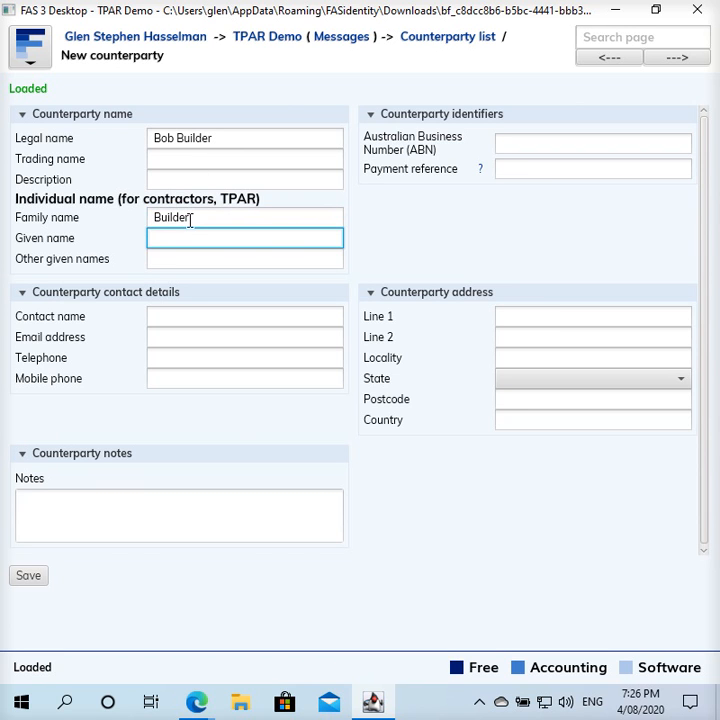
type("Bob")
- Enter the contractor's ABN, contact name, e-mail address and mobile number
left_click(554, 143)
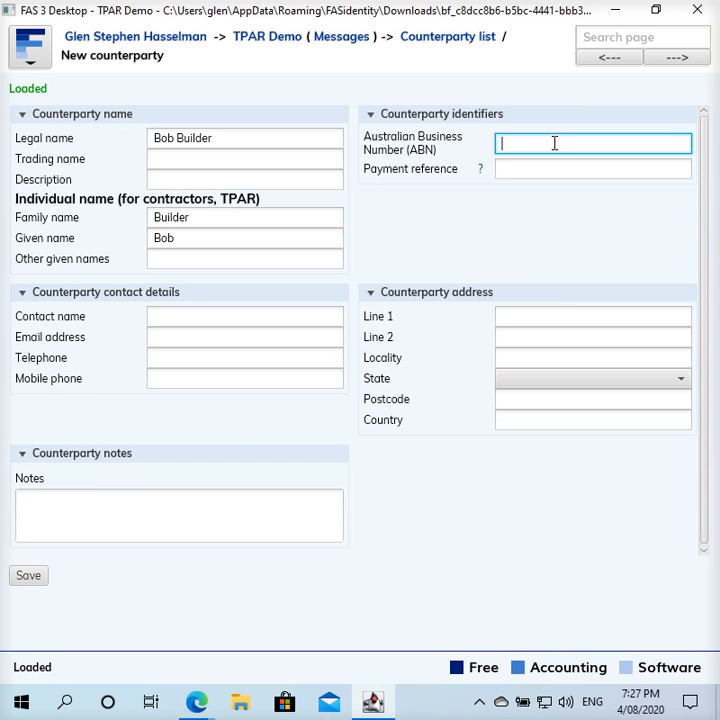
type("22222222222")
left_click(518, 170)
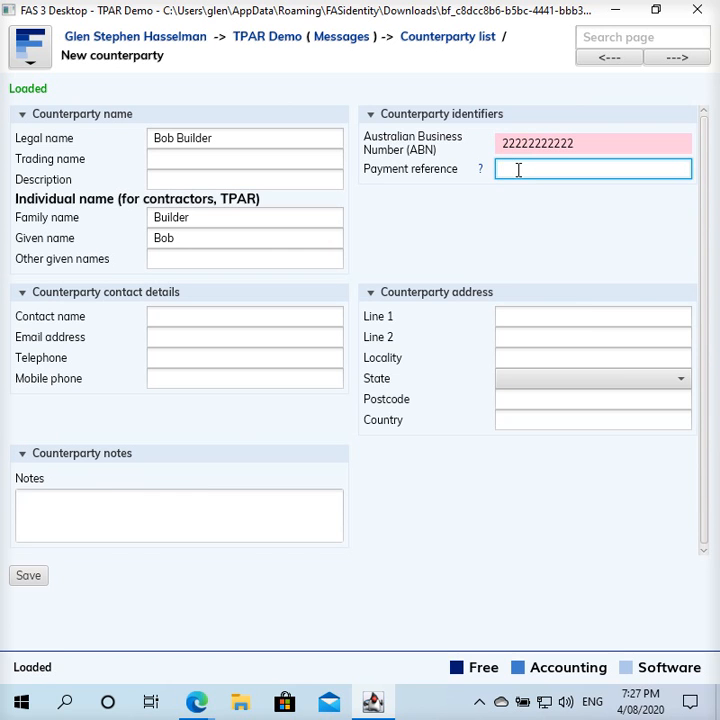
left_click(261, 318)
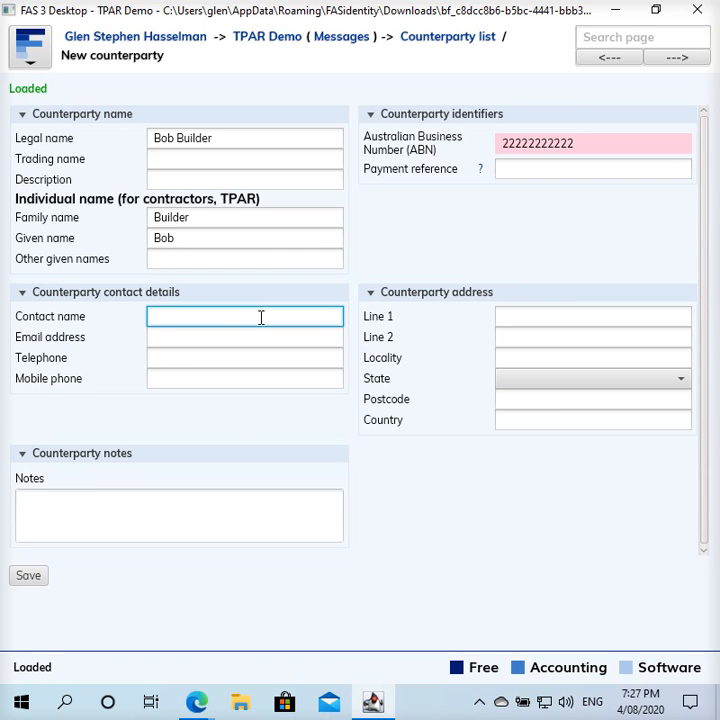
key("Tab")
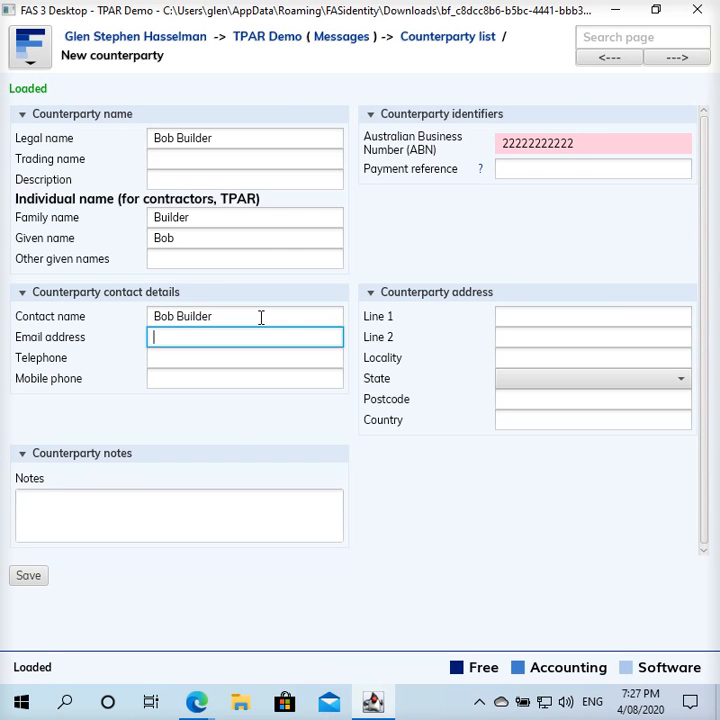
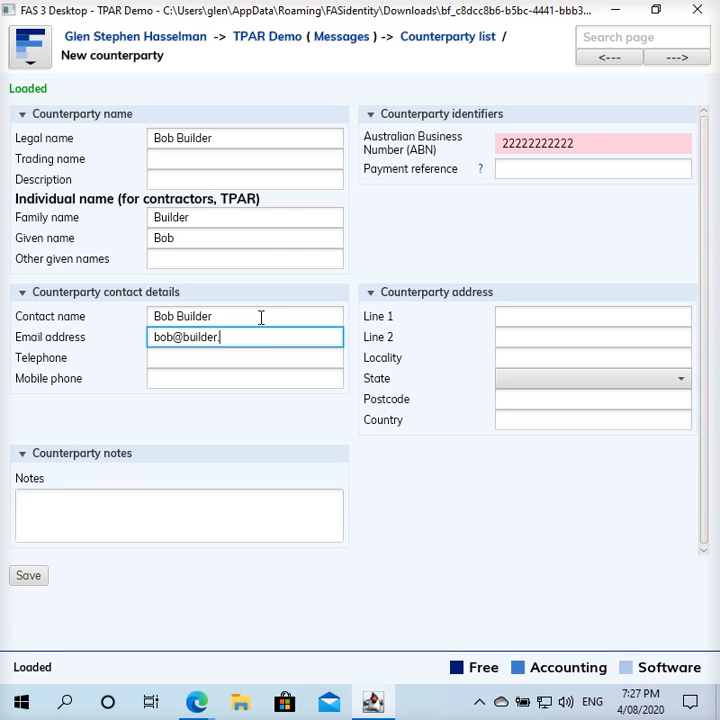
key("Tab")
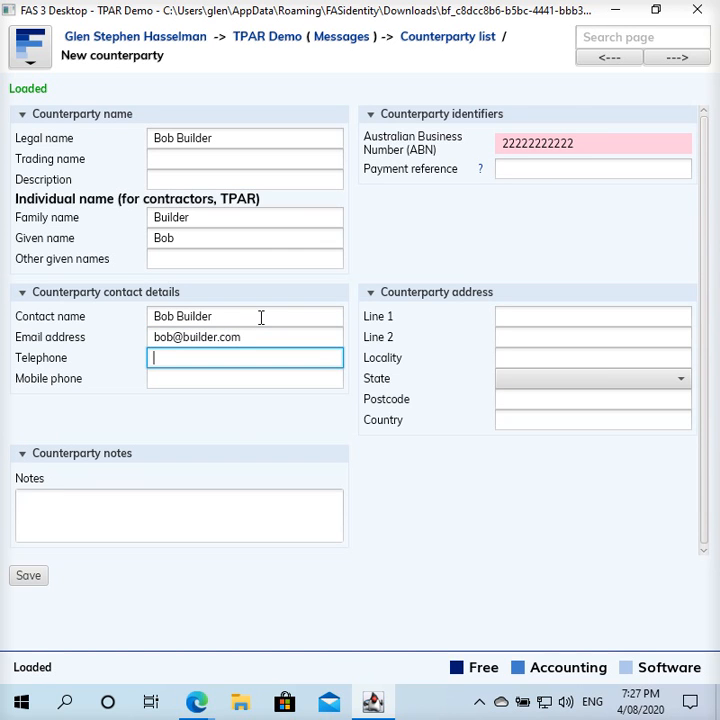
key("Tab")
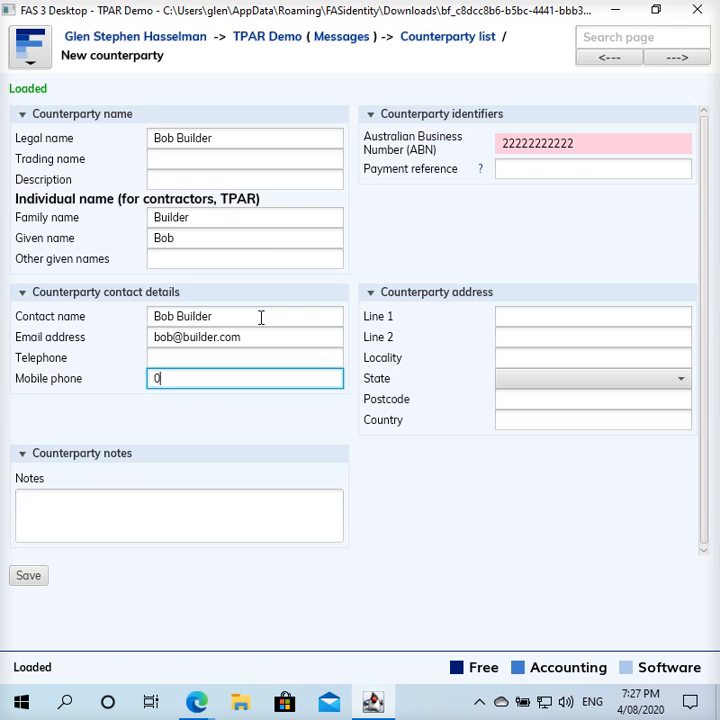
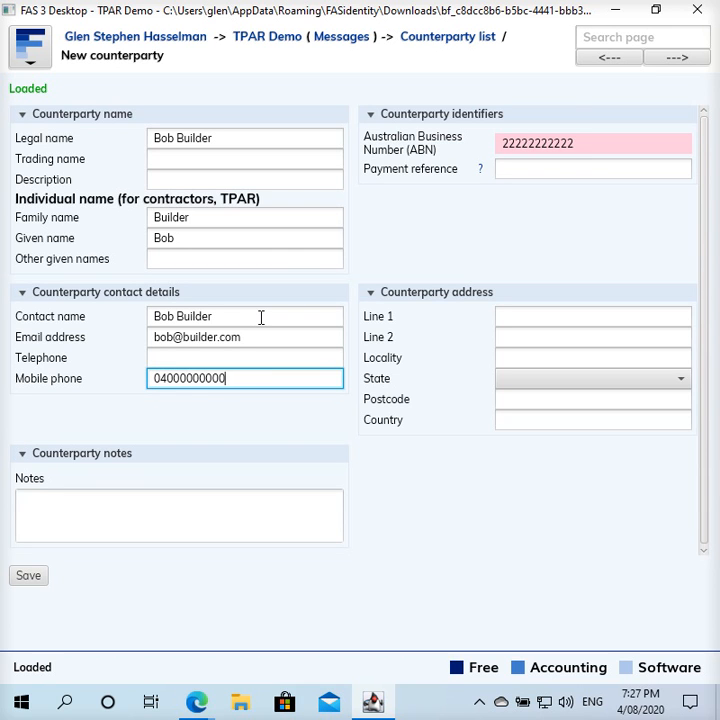
key("BackSpace")
key("BackSpace")
key("BackSpace")
key("BackSpace")
key("BackSpace")
key("BackSpace")
key("BackSpace")
key("BackSpace")
key("BackSpace")
key("BackSpace")
- Finish the mobile number and enter the contractor's street address and locality
left_click(539, 314)
type("1 S")
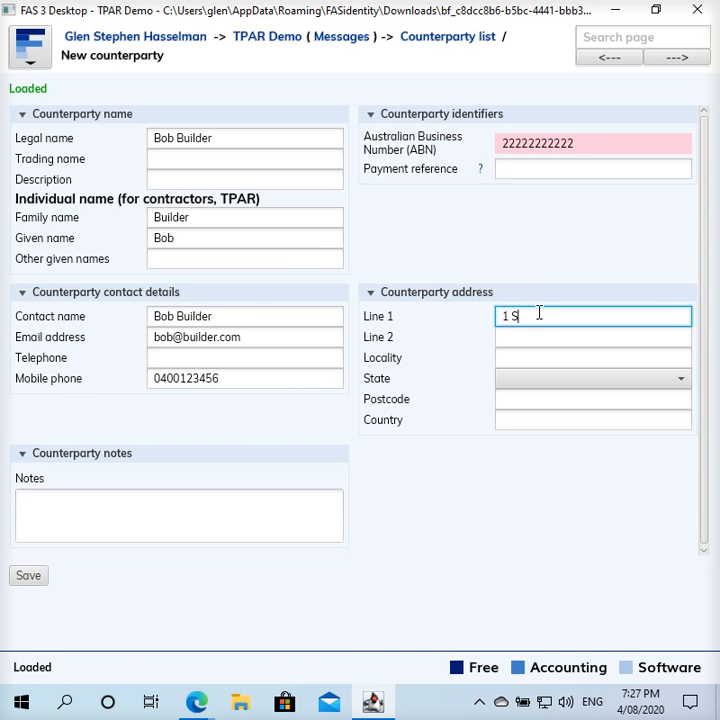
type("treet")
key("Tab")
key("Tab")
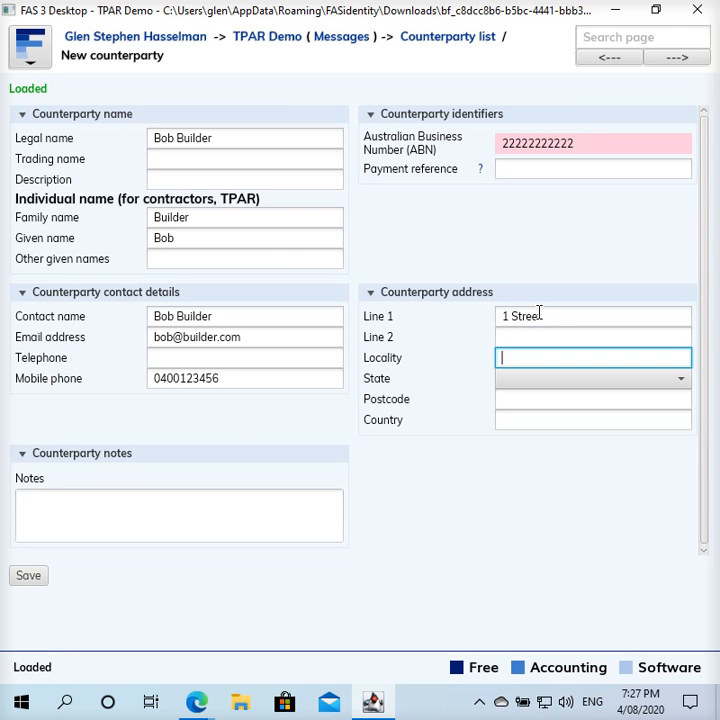
type("Canberra")
key("Tab")
- Set the state to ACT, add the postcode and country Australia, then save the counterparty
key("Down")
key("Tab")
type("2600")
key("Tab")
type("Australia")
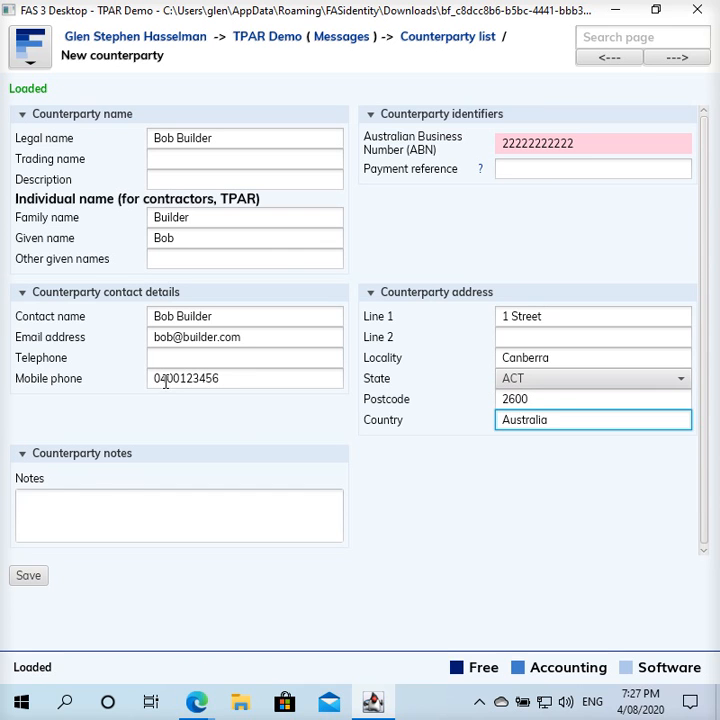
left_click(20, 578)
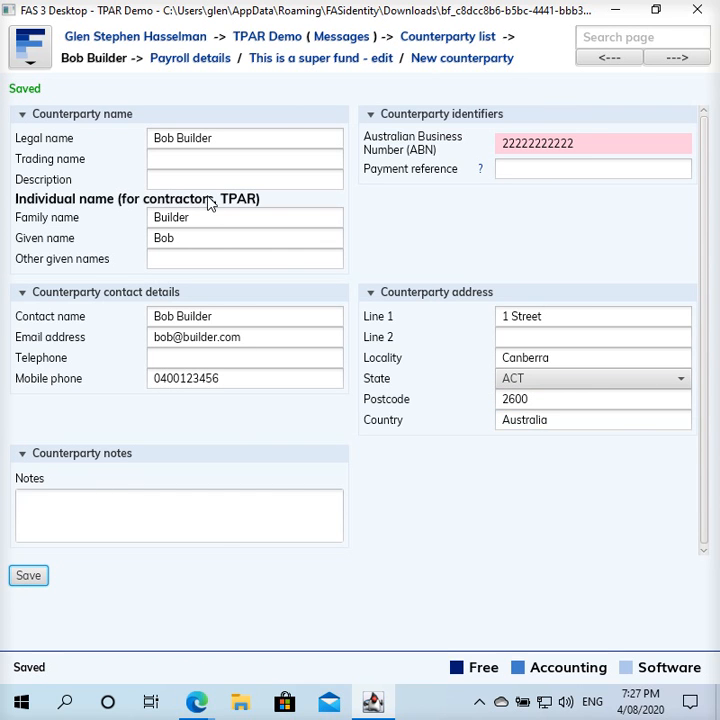
left_click(198, 156)
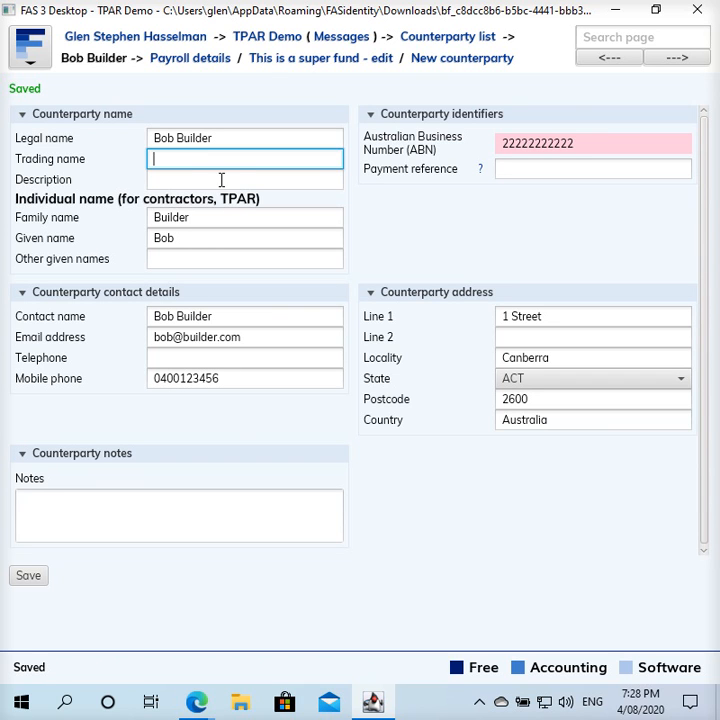
- From the TPAR Demo home page, open the Other purchases worksheet and start a new transaction
left_click(281, 37)
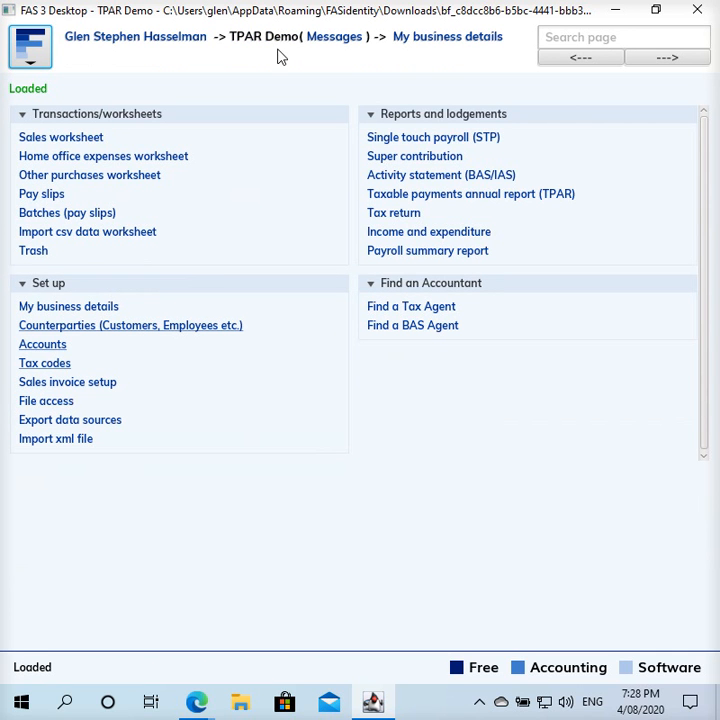
left_click(129, 178)
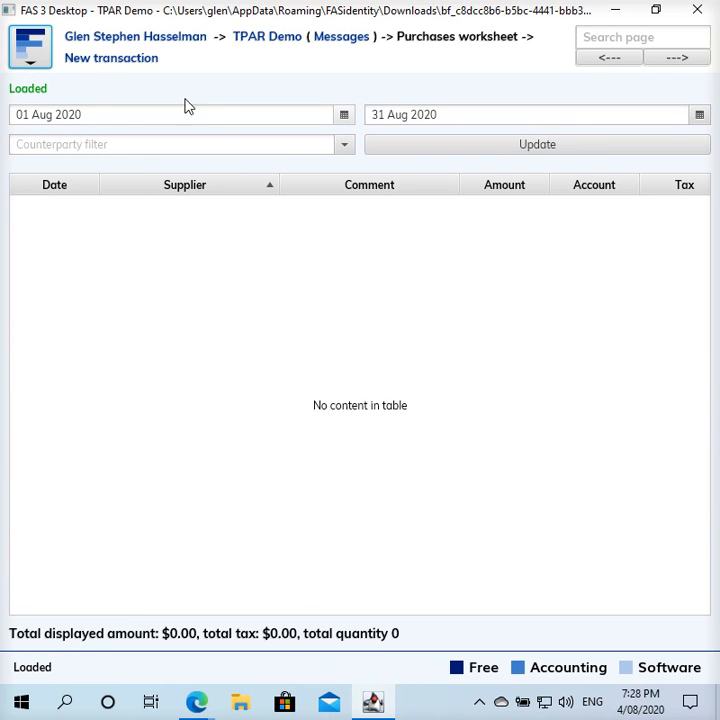
left_click(122, 64)
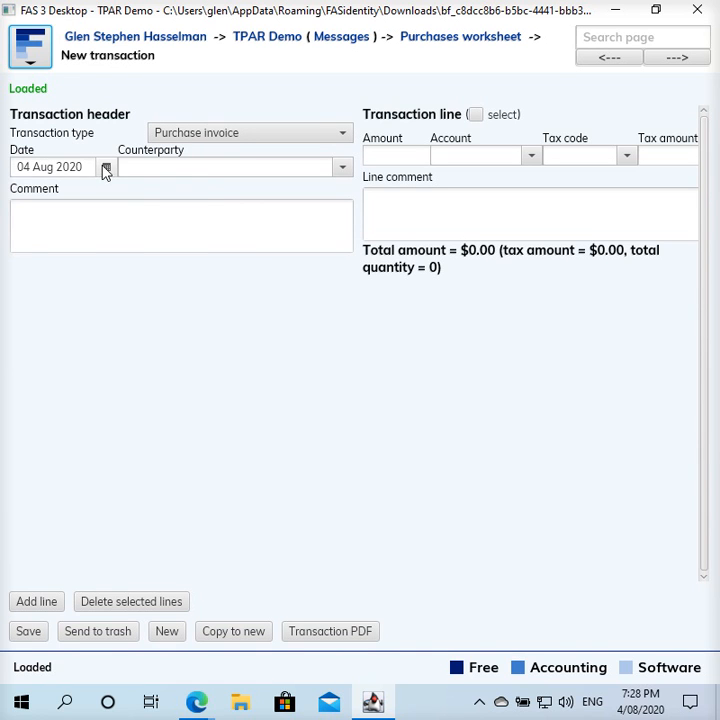
- Date the purchase 15 Jun 2020, choose the contractor as counterparty and comment 'Buy something'
left_click(106, 168)
left_click(21, 192)
left_click(21, 192)
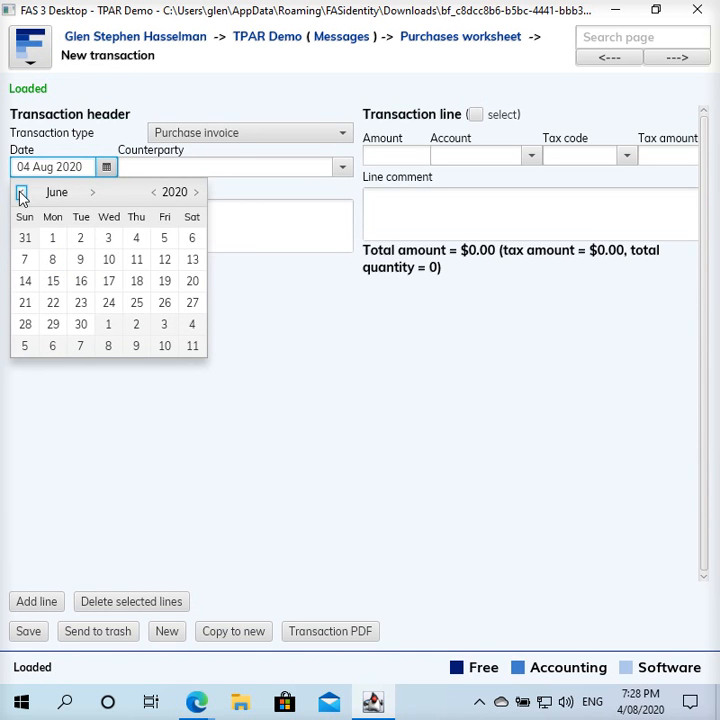
left_click(53, 285)
left_click(197, 171)
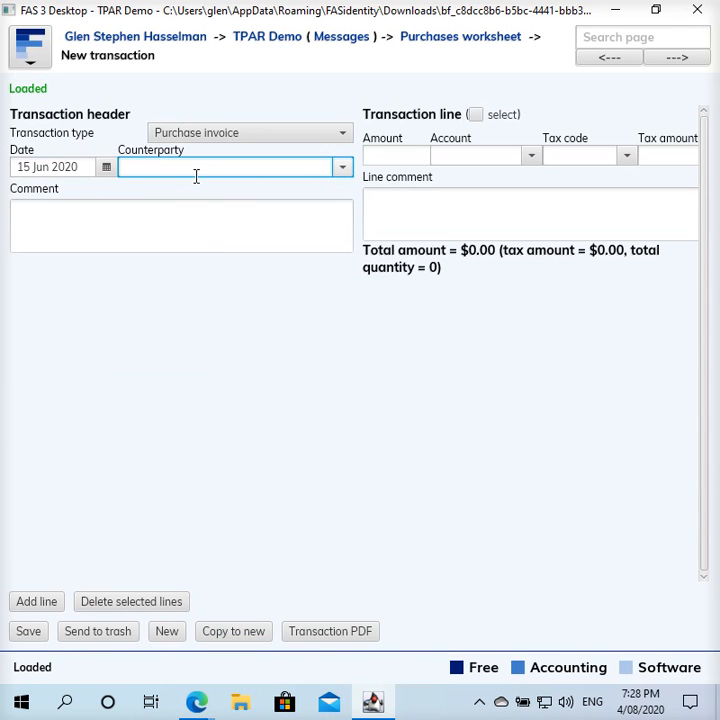
type("bob")
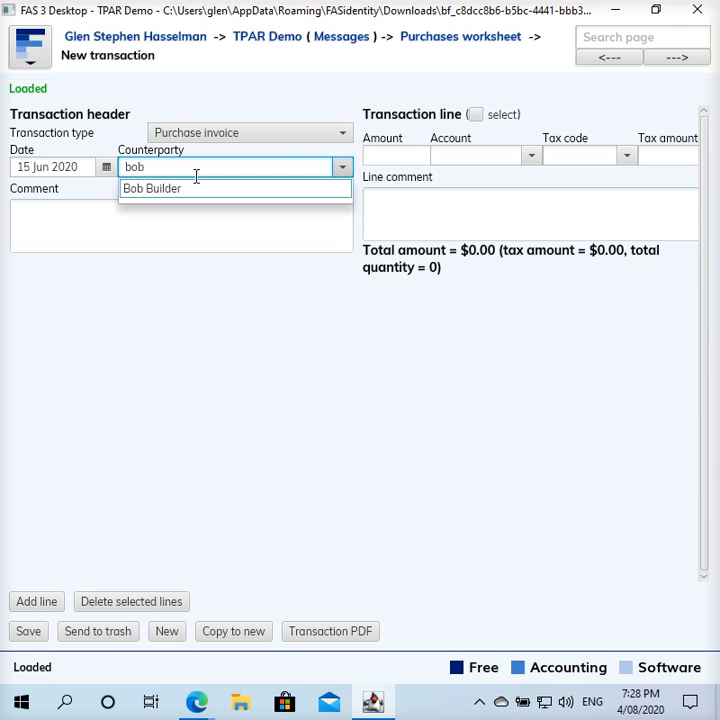
key("Return")
left_click(185, 203)
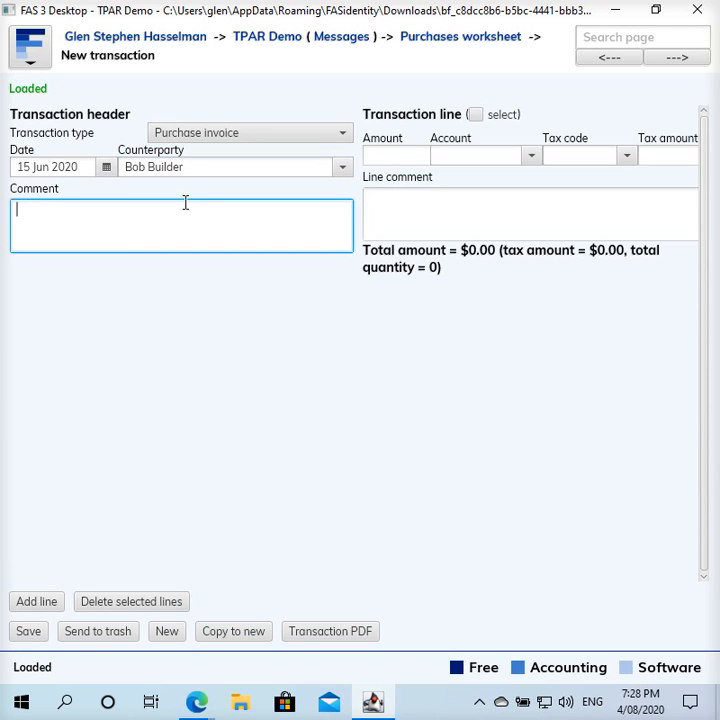
type("Buy something")
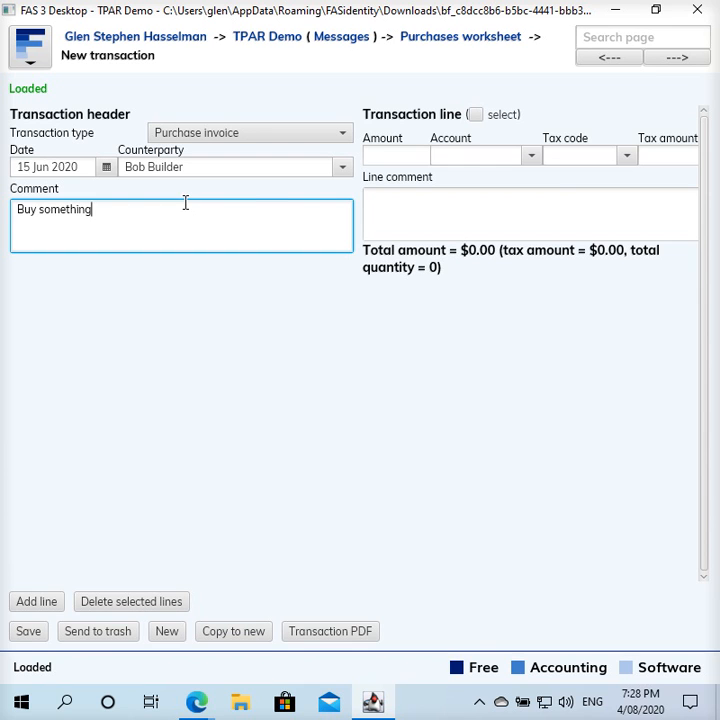
- Enter amount 2200 on the Contractors account, keep the default tax code, and save the purchase
type("2200")
key("Tab")
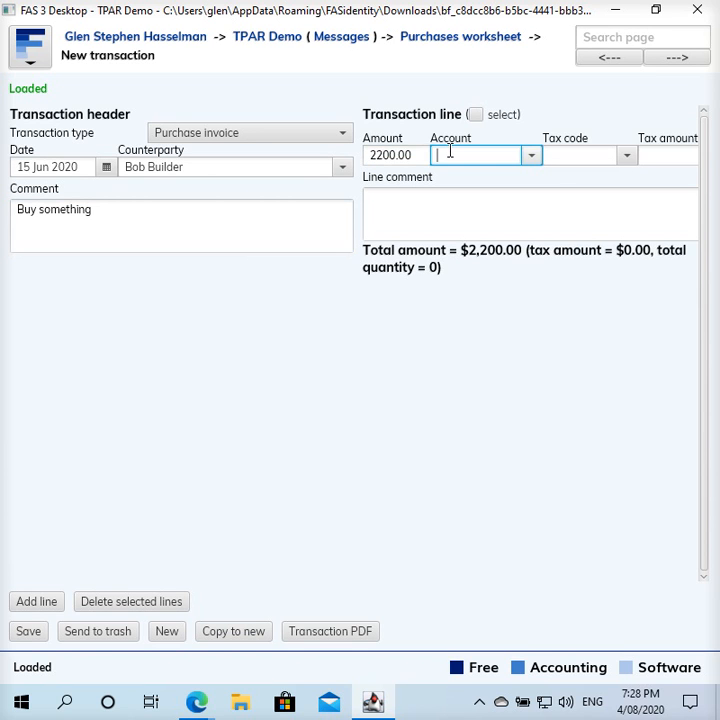
type("contr")
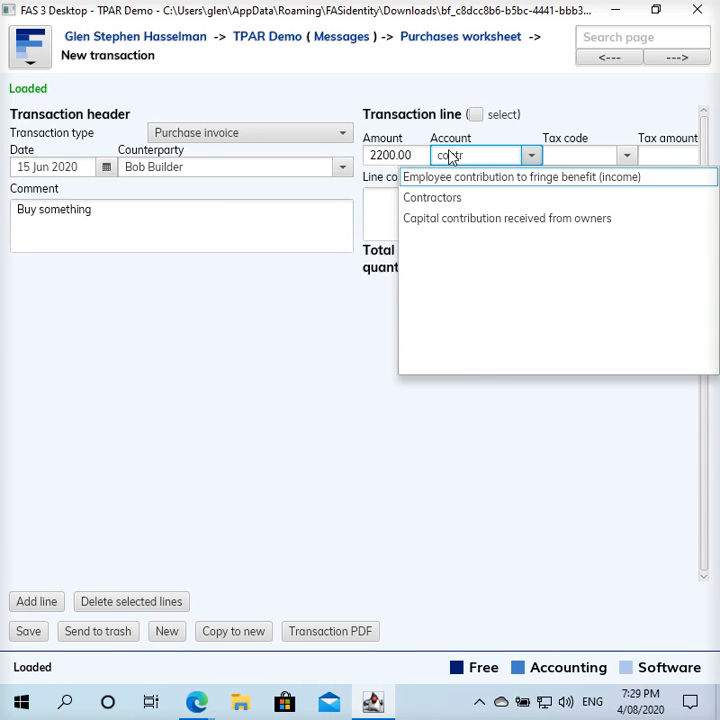
left_click(449, 201)
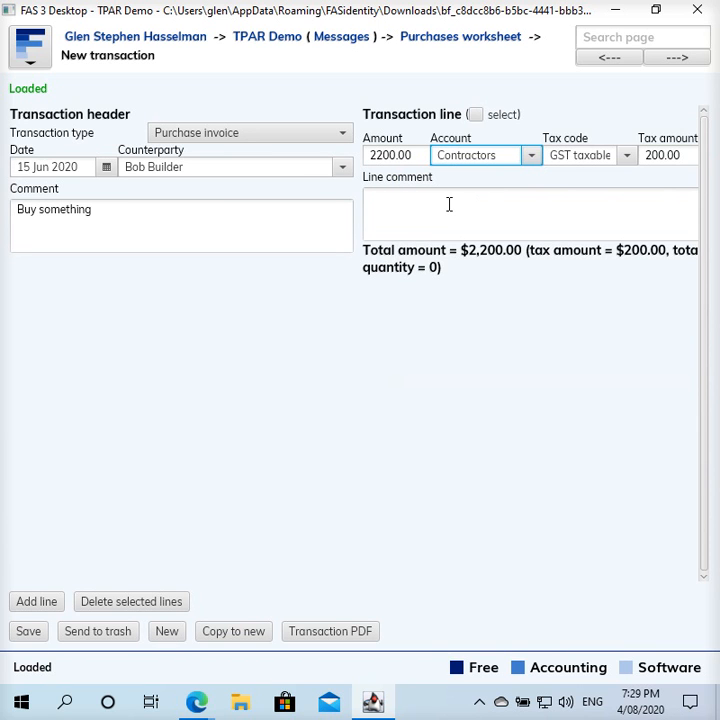
left_click(626, 157)
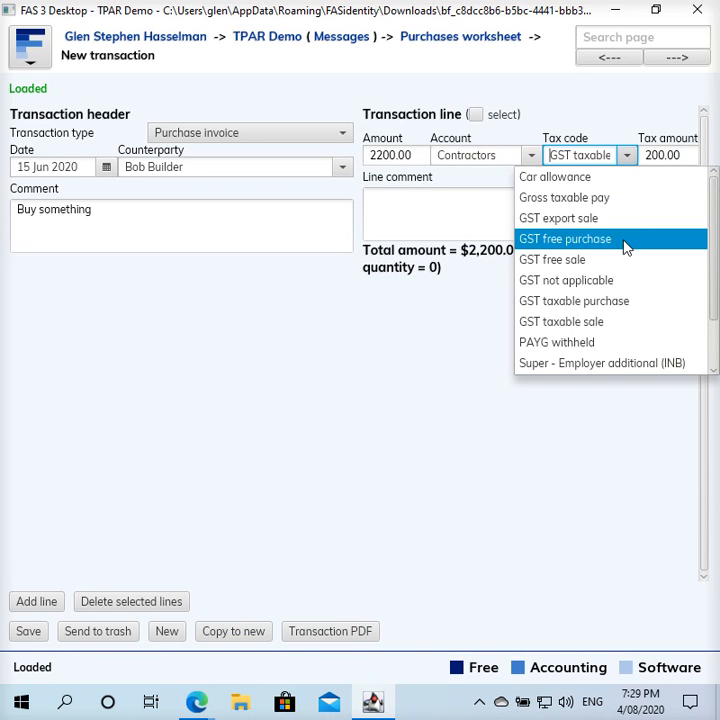
scroll(623, 250, "down", 1)
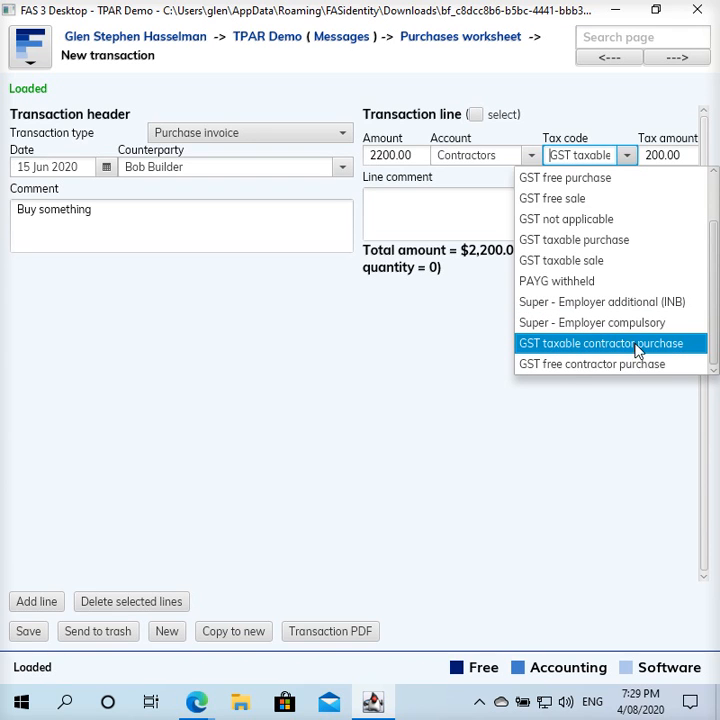
left_click(443, 350)
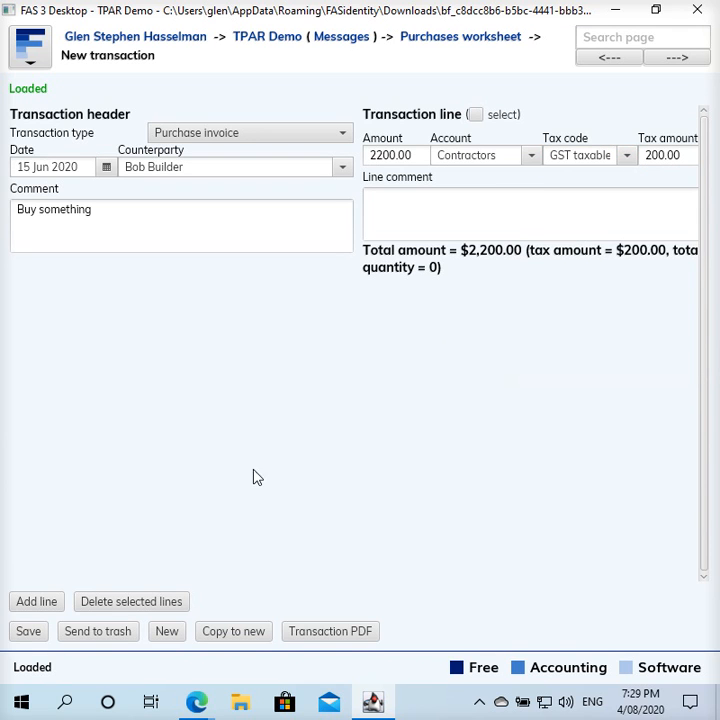
left_click(26, 634)
left_click(283, 40)
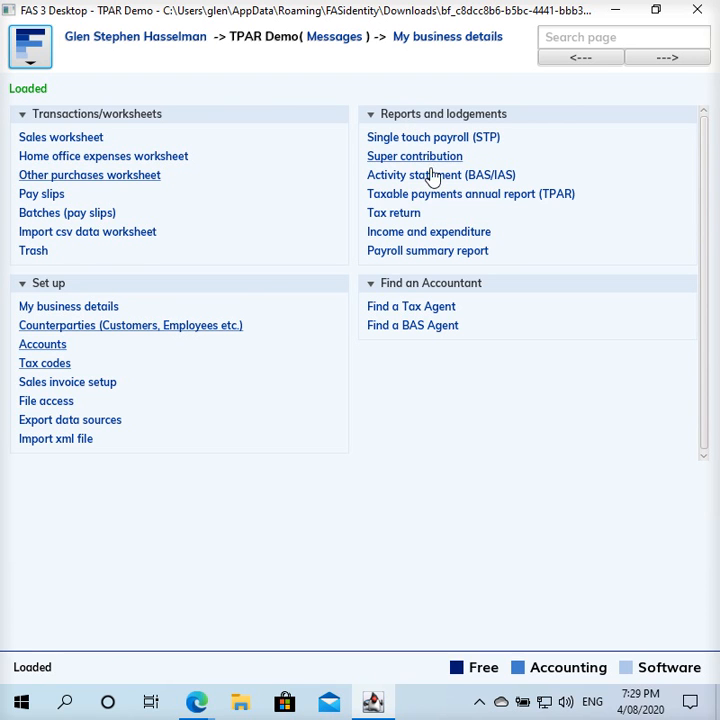
- Open the Taxable payments annual report list and generate a new TPAR
left_click(508, 202)
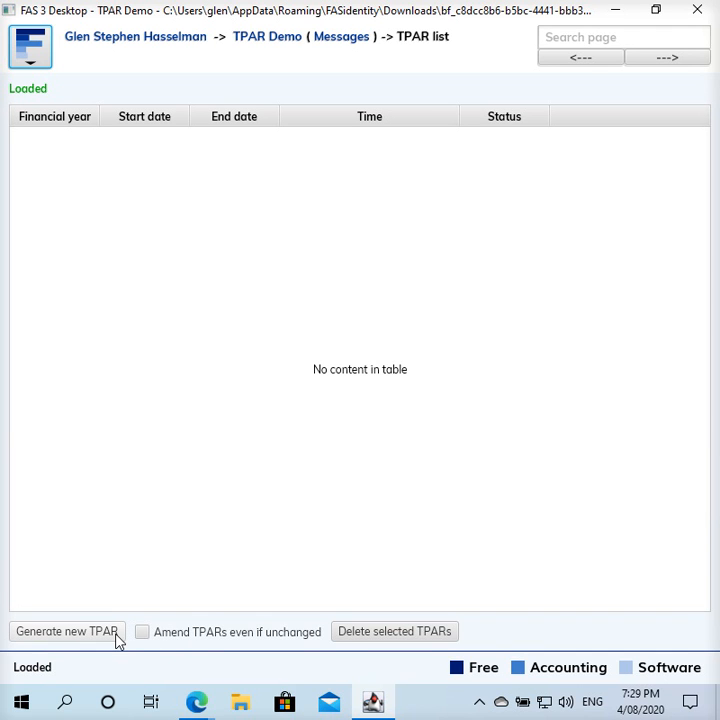
left_click(90, 637)
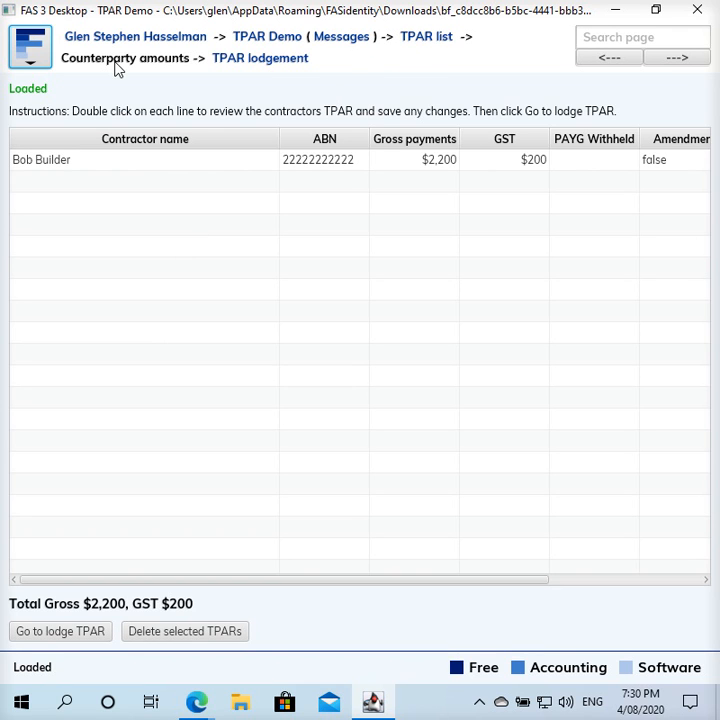
- Open the contractor's row (gross $2,200, GST $200) from the Counterparty amounts grid for editing
left_click(136, 162)
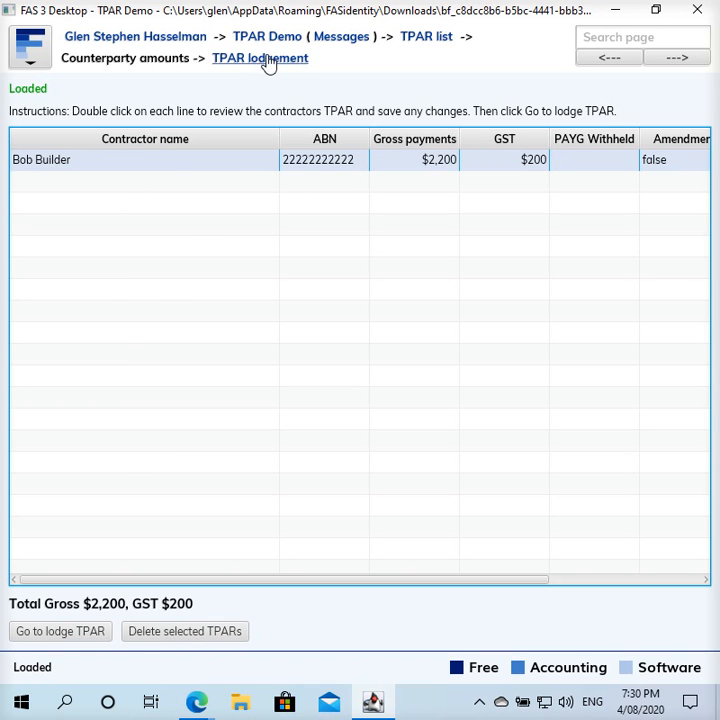
double_click(204, 162)
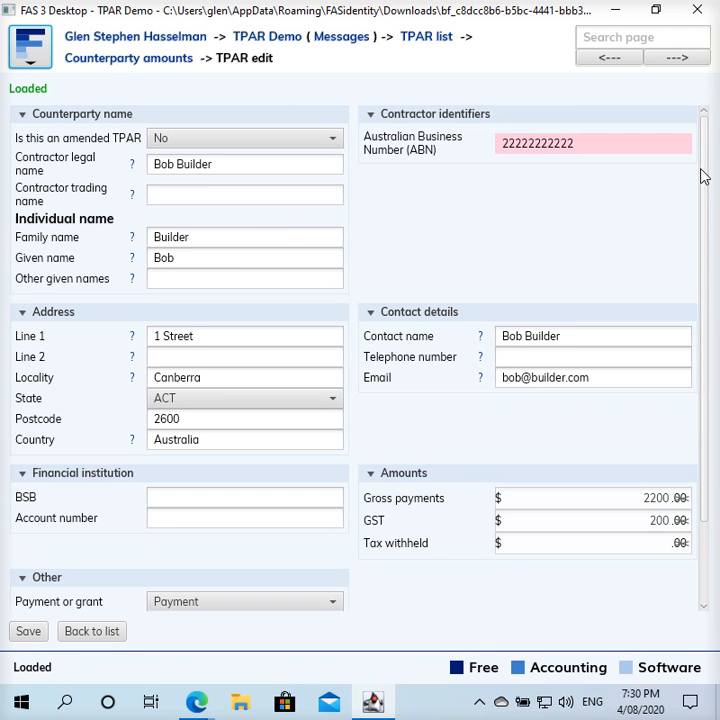
- Review the contractor's TPAR entry, leaving bank details empty and confirming gross 2200, GST 200, no withholding
left_click_drag(703, 176, 686, 292)
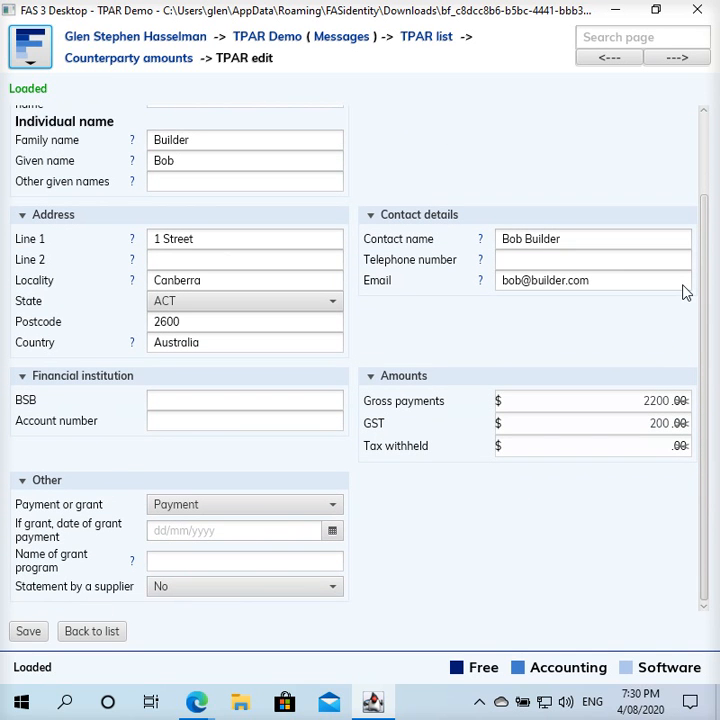
left_click_drag(686, 292, 694, 160)
left_click(166, 506)
left_click(156, 516)
left_click(196, 500)
left_click(200, 517)
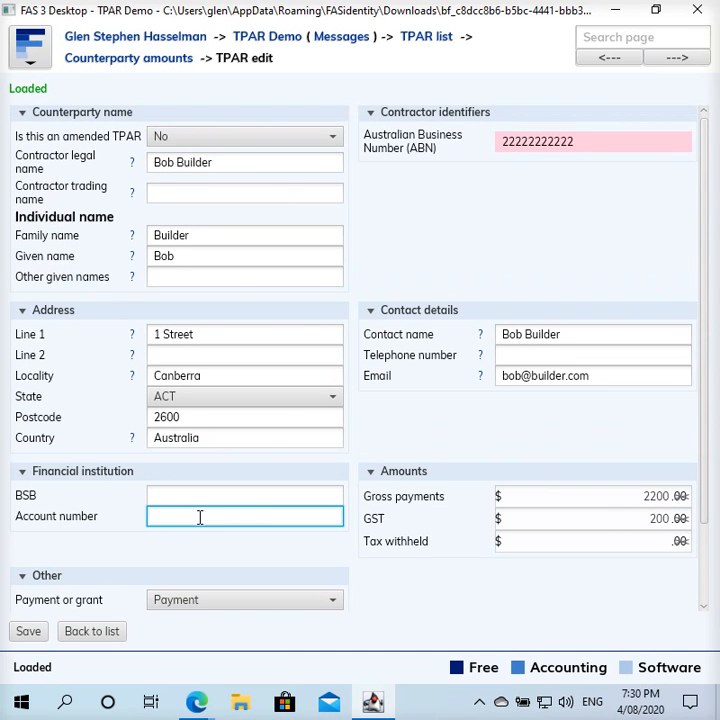
left_click_drag(707, 289, 683, 400)
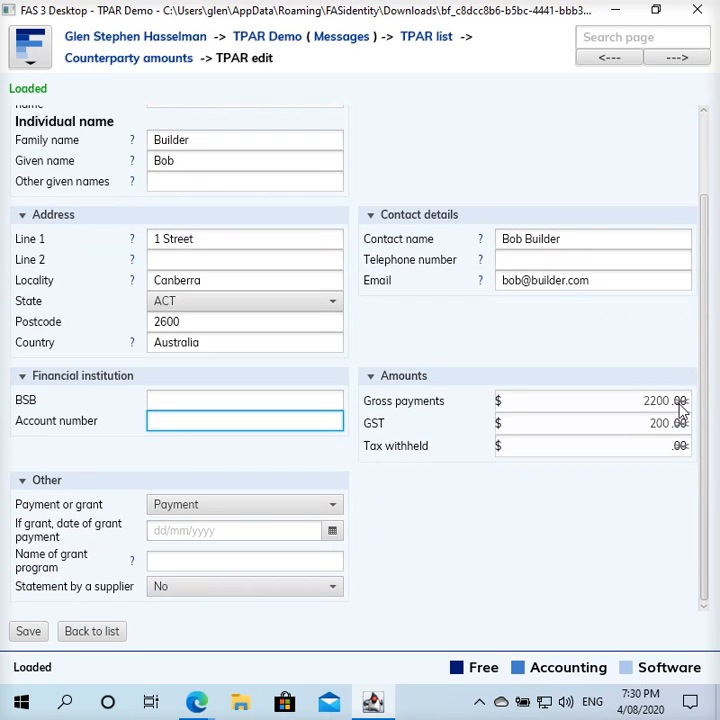
left_click(311, 407)
left_click(304, 420)
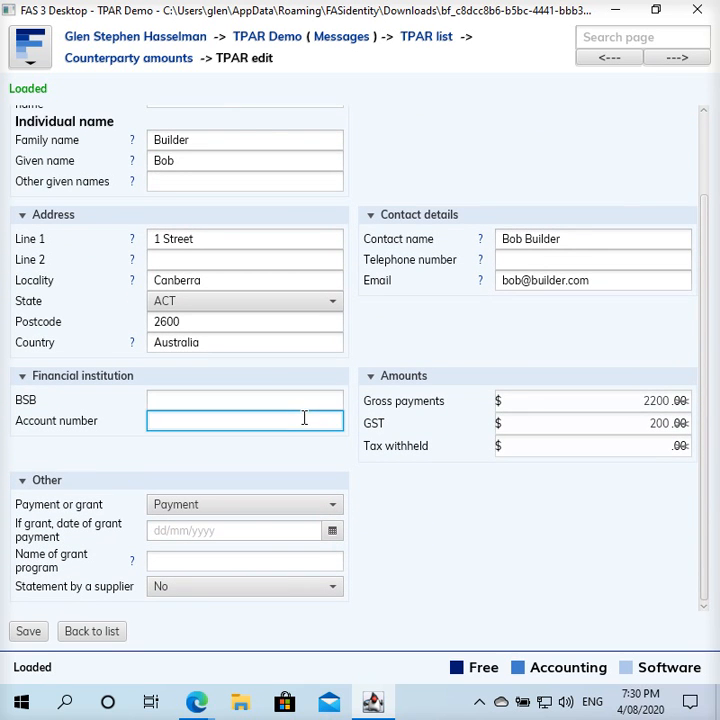
left_click(305, 403)
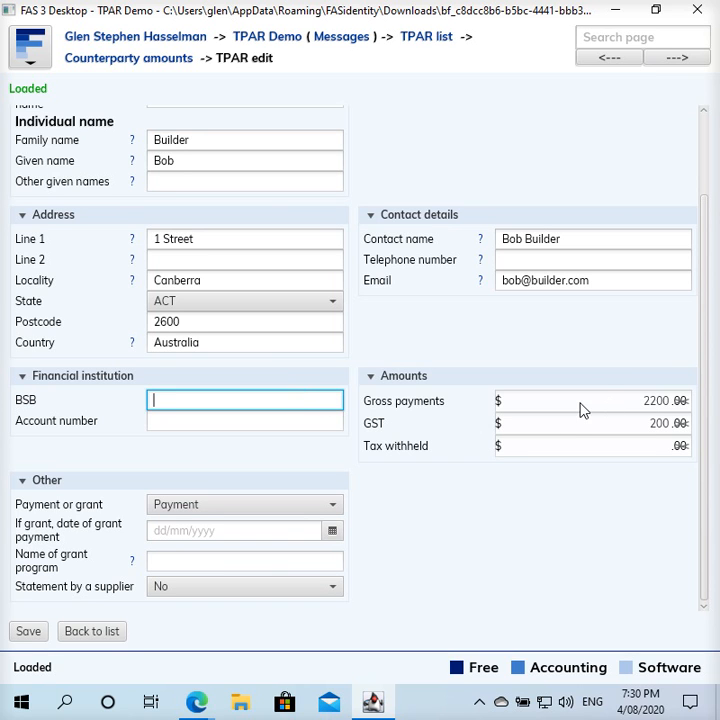
left_click(189, 417)
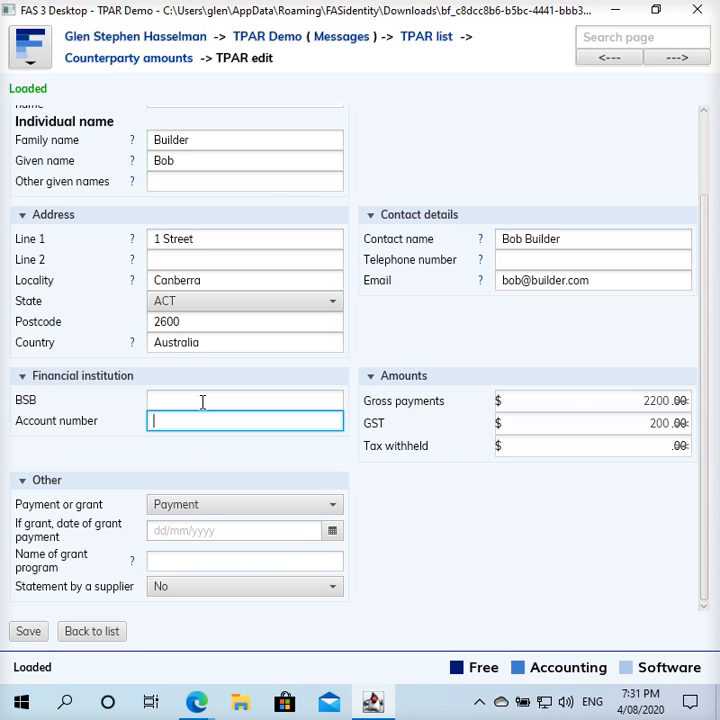
left_click(203, 401)
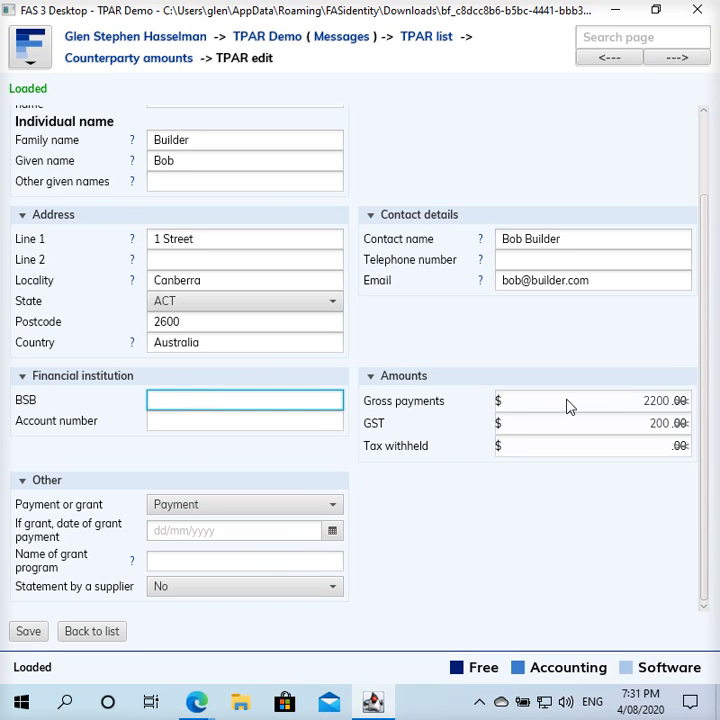
left_click(602, 399)
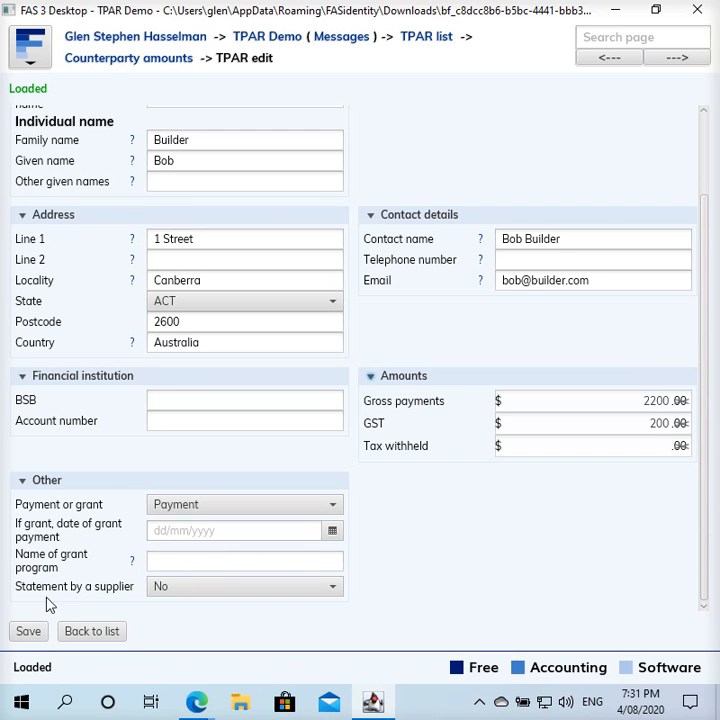
scroll(427, 537, "up", 1)
scroll(427, 537, "up", 3)
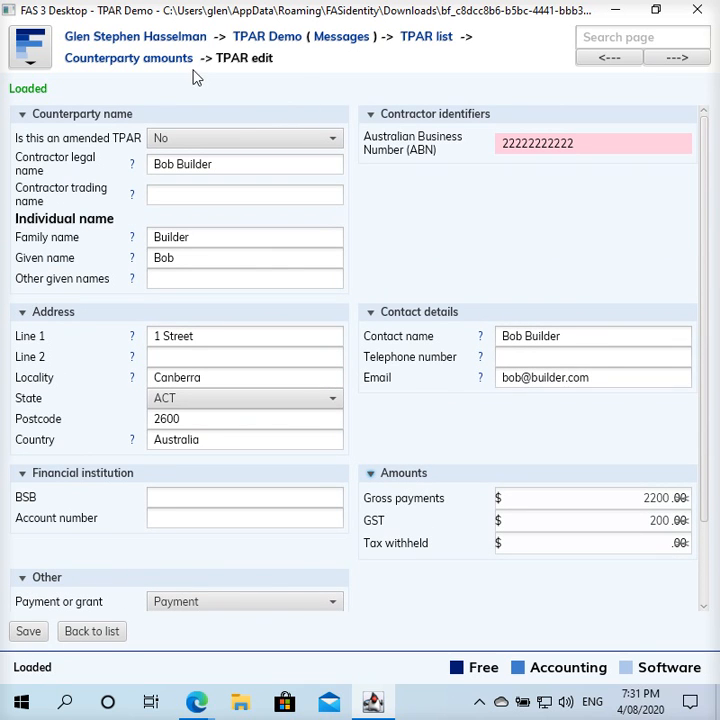
- Return to the counterparty amounts and proceed to the TPAR lodge page
left_click(172, 60)
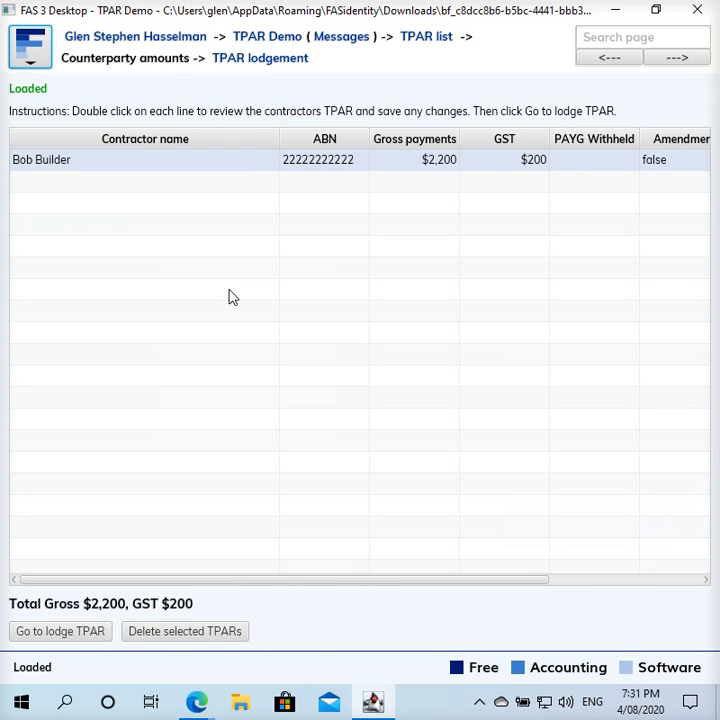
left_click(266, 62)
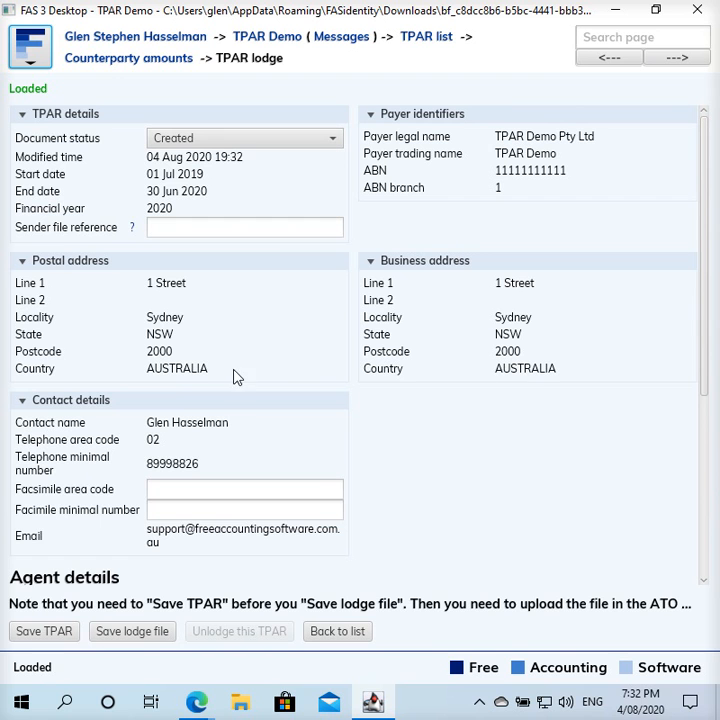
left_click_drag(702, 270, 681, 471)
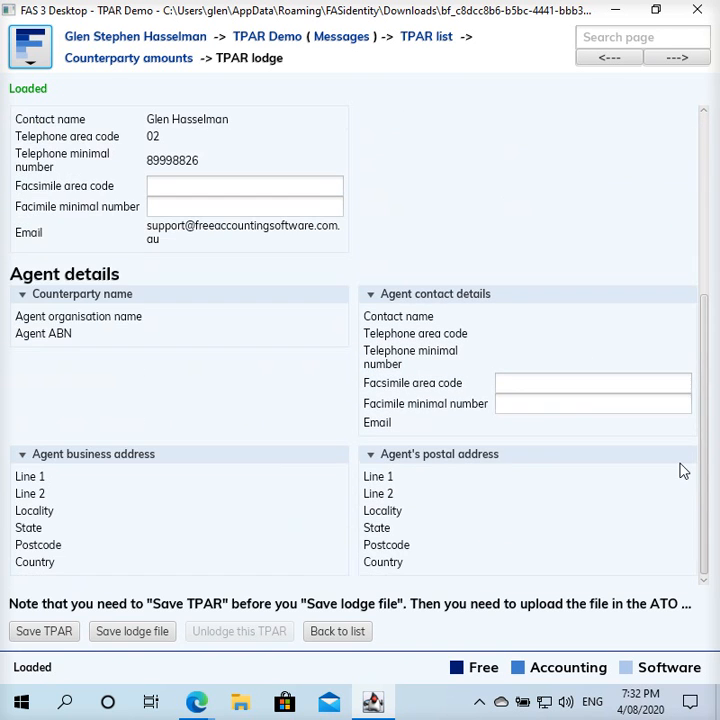
- Review the lodge page's payer and agent fax, address and contact fields, with status Created
left_click(213, 192)
left_click(194, 206)
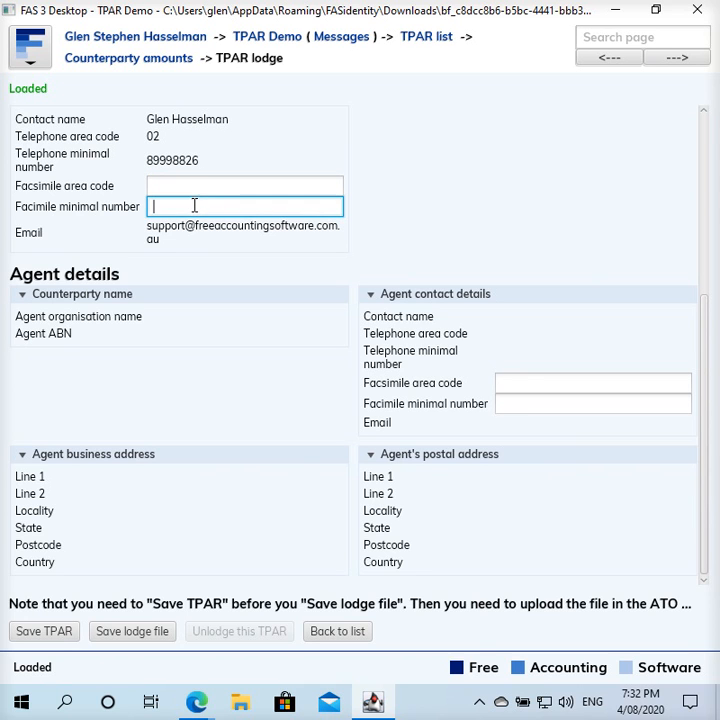
left_click(518, 383)
left_click(517, 402)
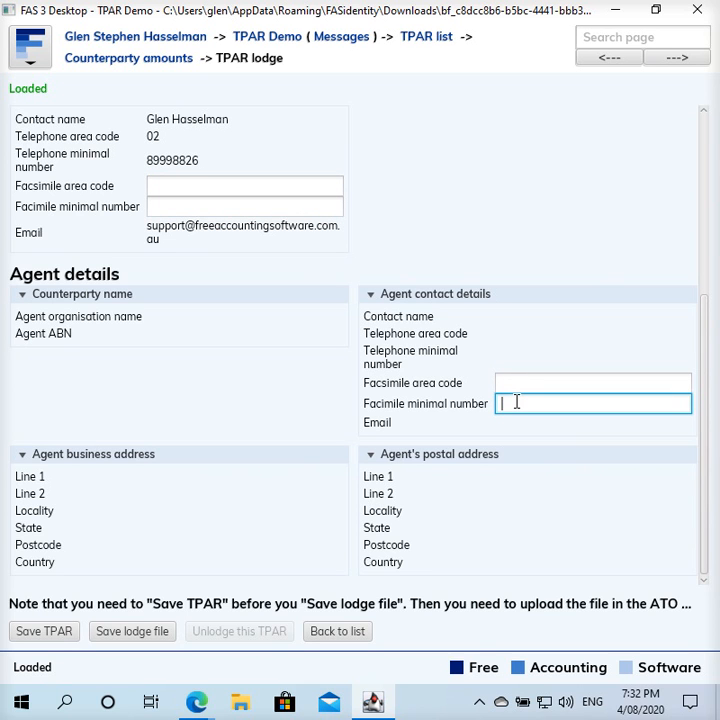
left_click(521, 386)
left_click(288, 188)
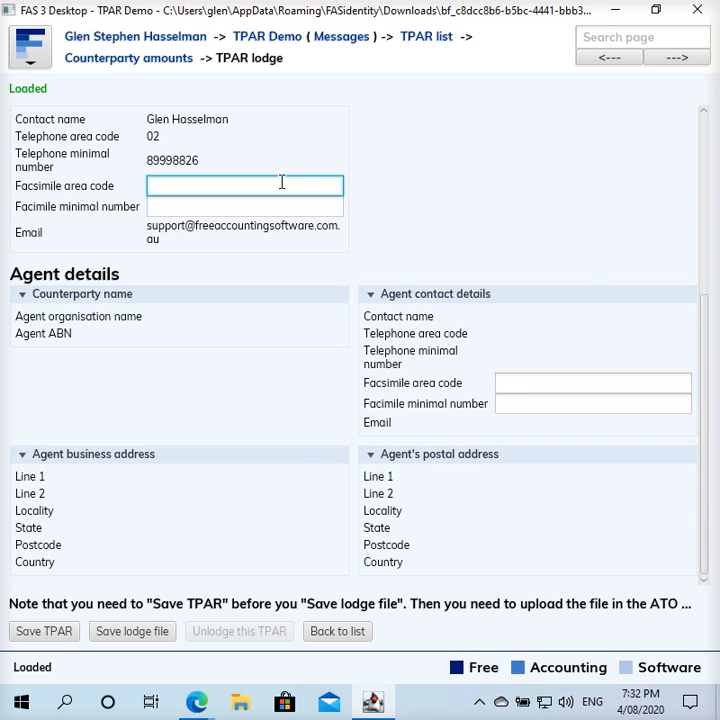
left_click(235, 206)
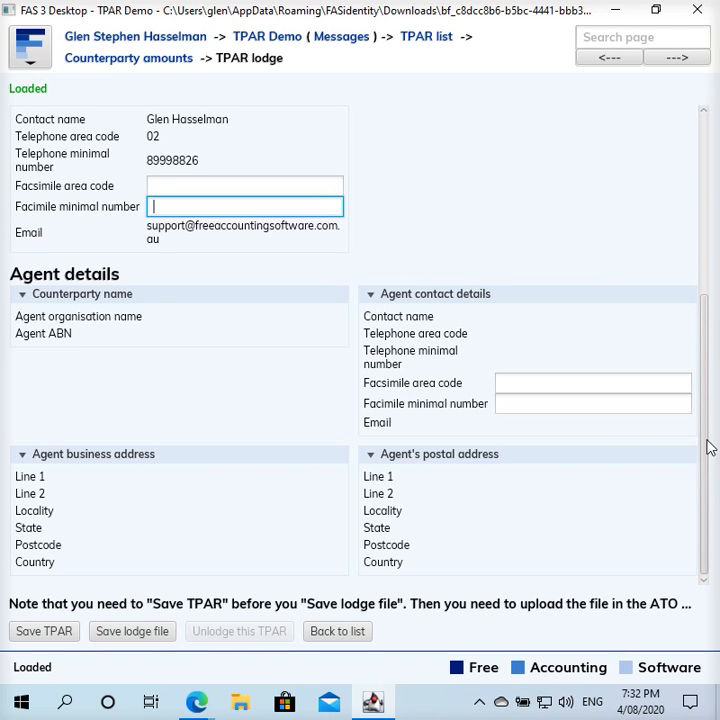
left_click_drag(705, 472, 702, 281)
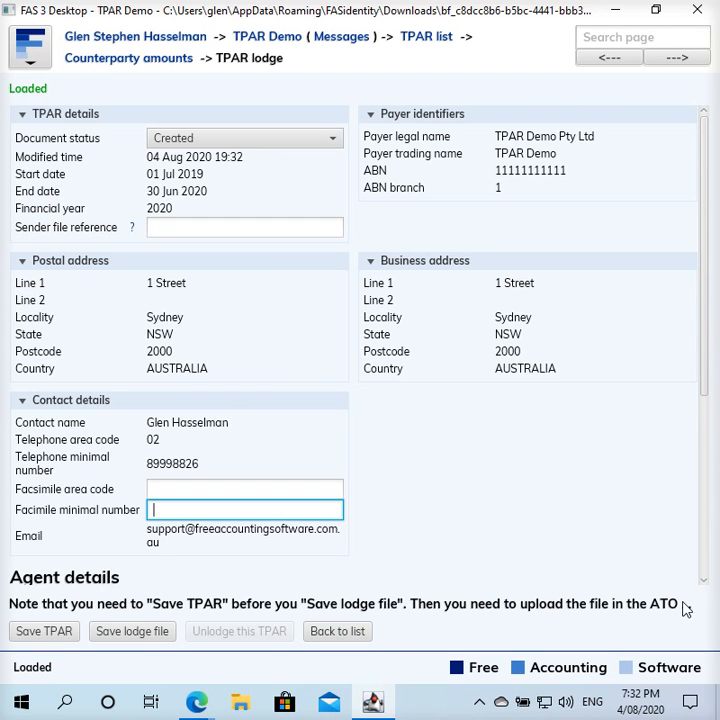
scroll(705, 565, "down", 3)
scroll(705, 565, "down", 2)
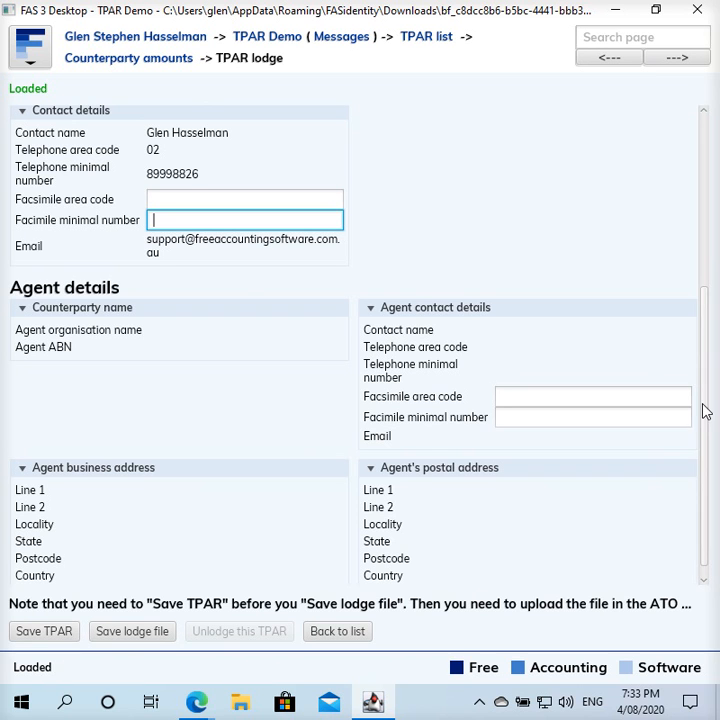
left_click_drag(702, 407, 696, 198)
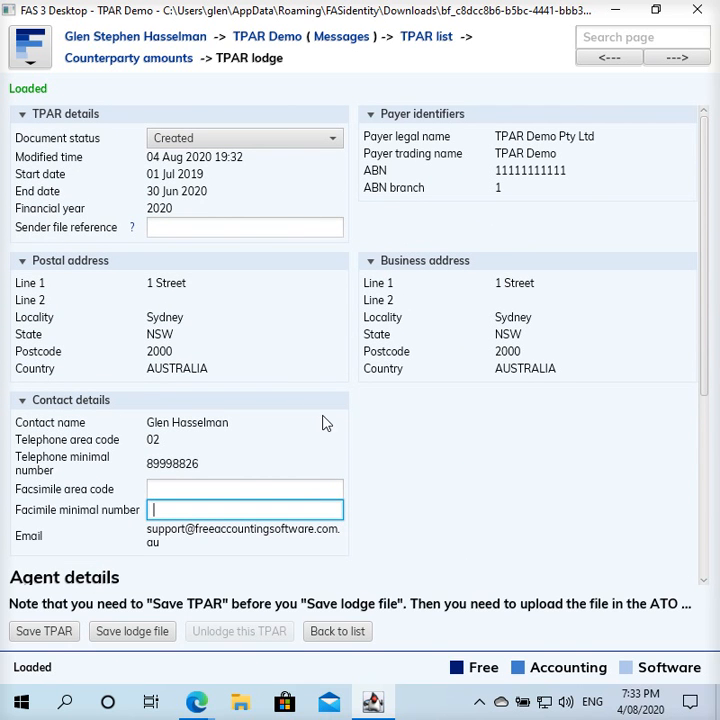
- Set sender file reference TPARLODGE01, save the TPAR and export the lodge file
left_click(245, 229)
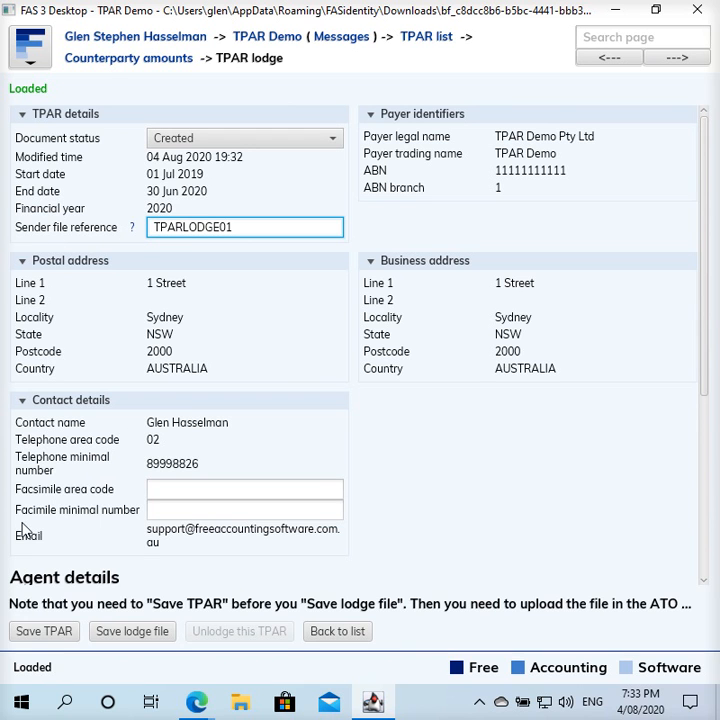
left_click(37, 633)
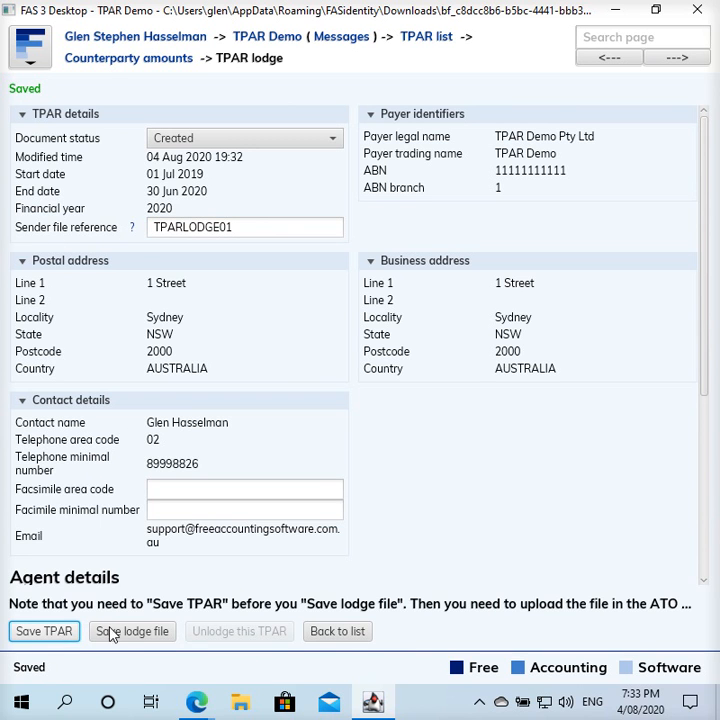
left_click(143, 627)
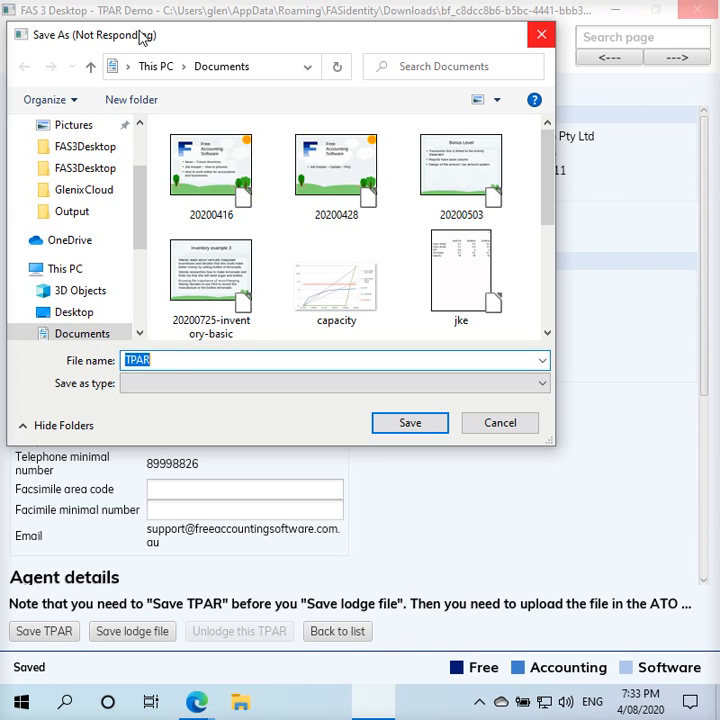
- Save the lodge file as TPARLODGE01.txt on the Desktop and minimise FAS 3 Desktop
left_click_drag(144, 35, 212, 54)
left_click(138, 331)
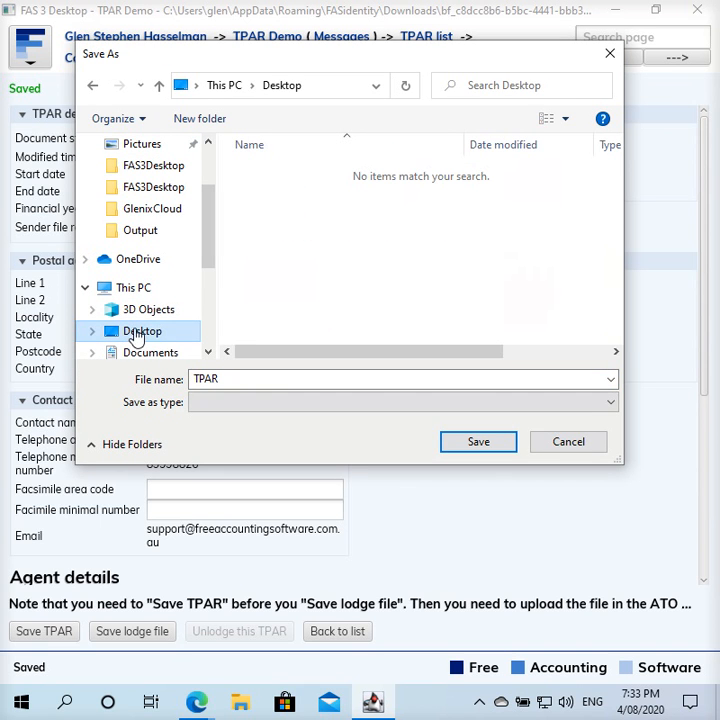
left_click(485, 445)
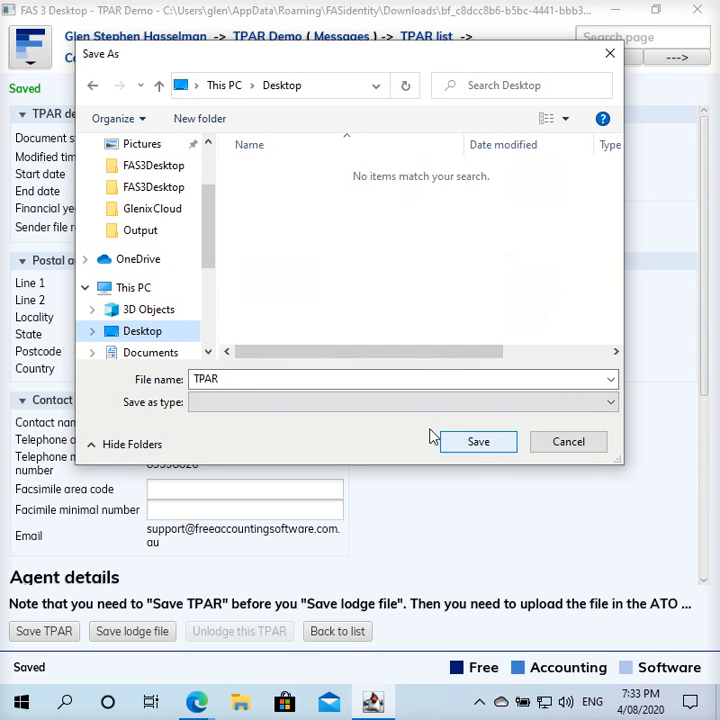
double_click(296, 379)
left_click(296, 379)
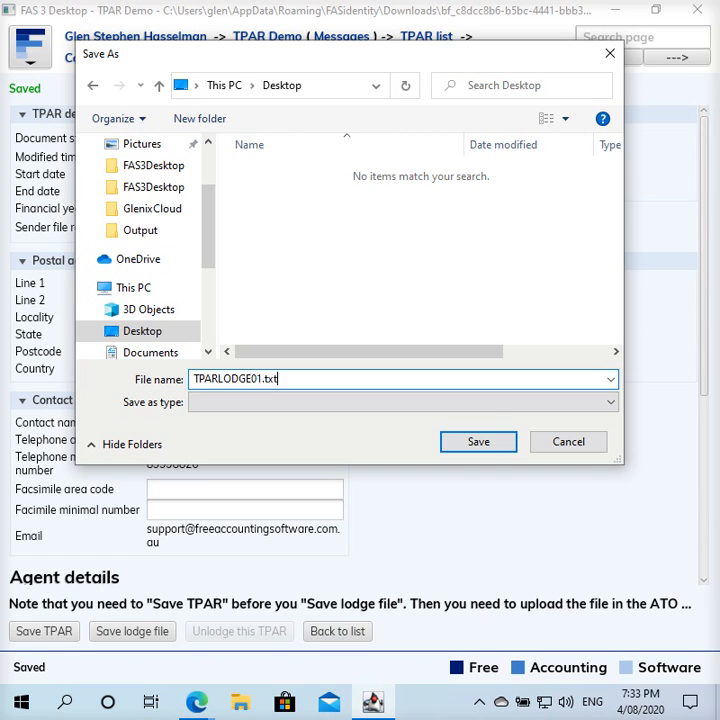
left_click(486, 445)
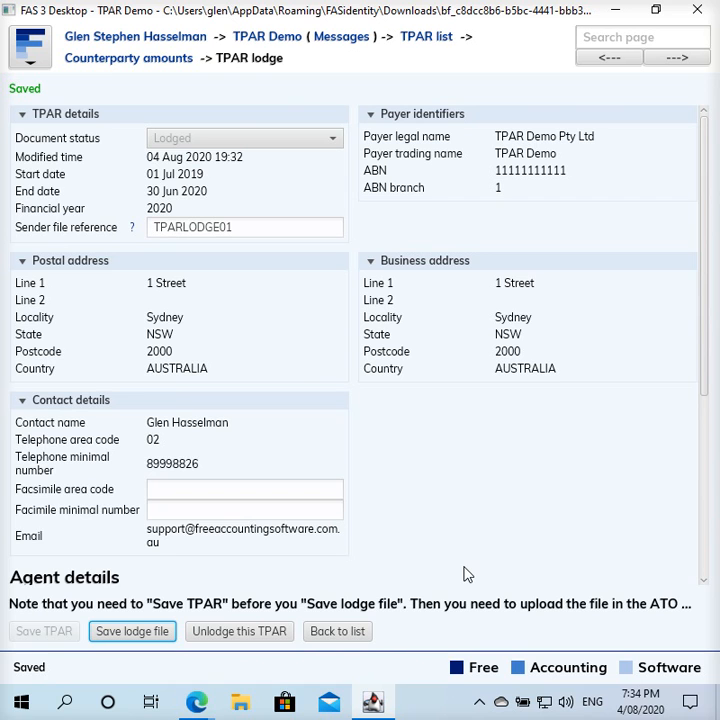
left_click(615, 14)
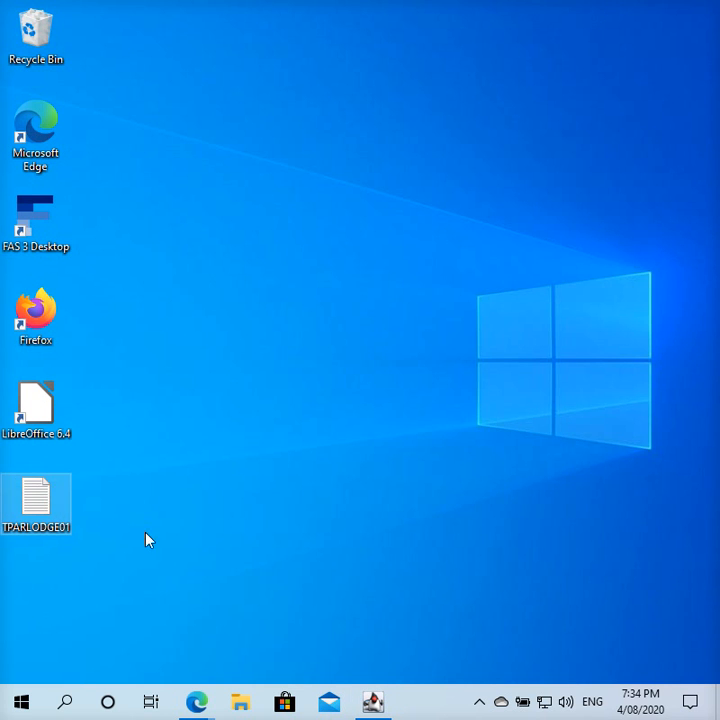
- Select the saved TPARLODGE01 file on the desktop and bring up the ATO Business Portal windows
left_click(38, 512)
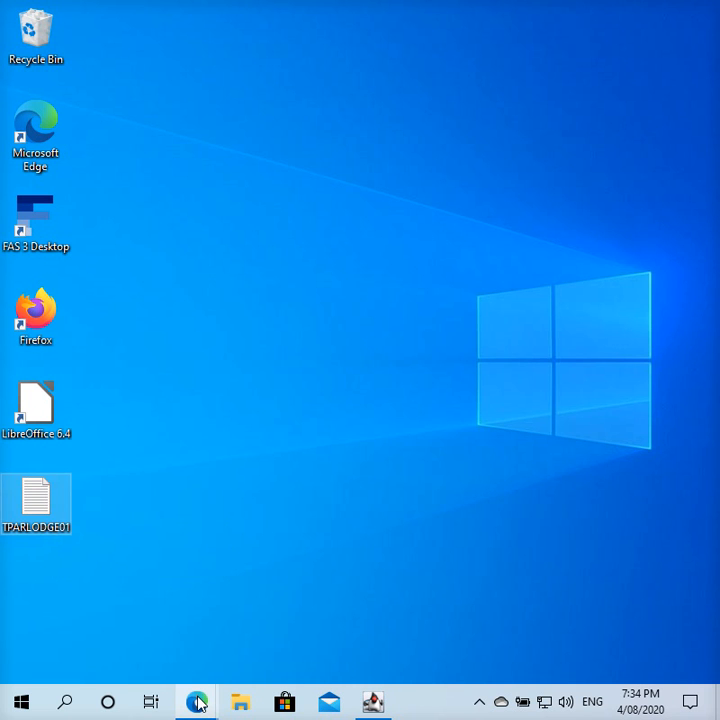
mouse_move(186, 695)
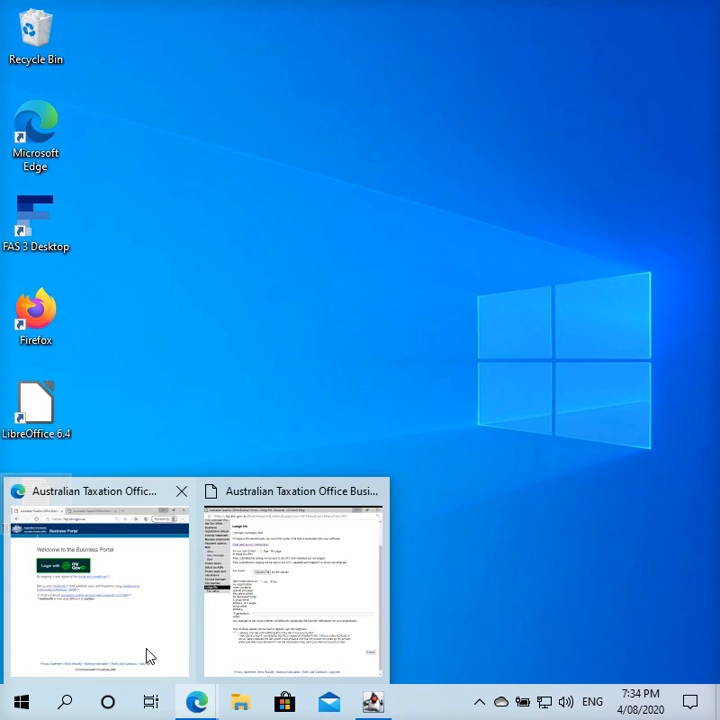
left_click(149, 656)
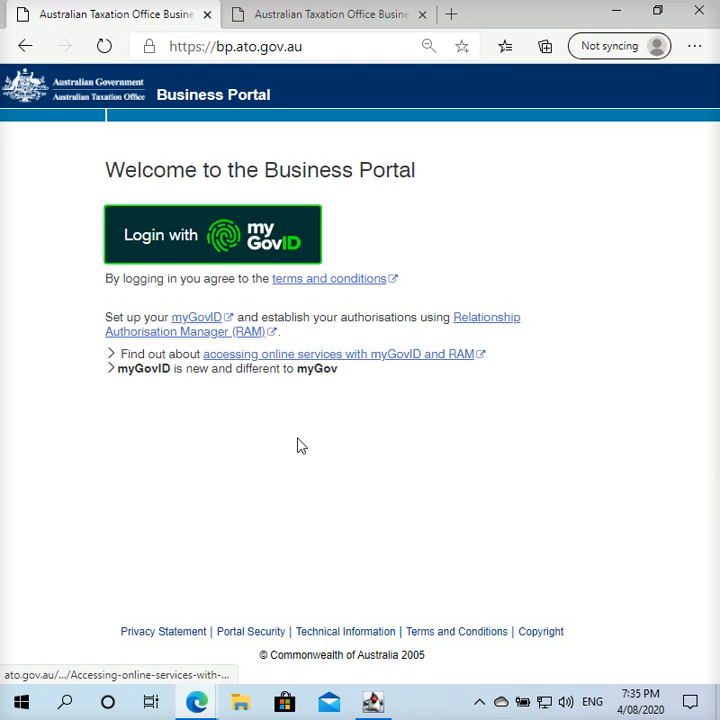
mouse_move(199, 700)
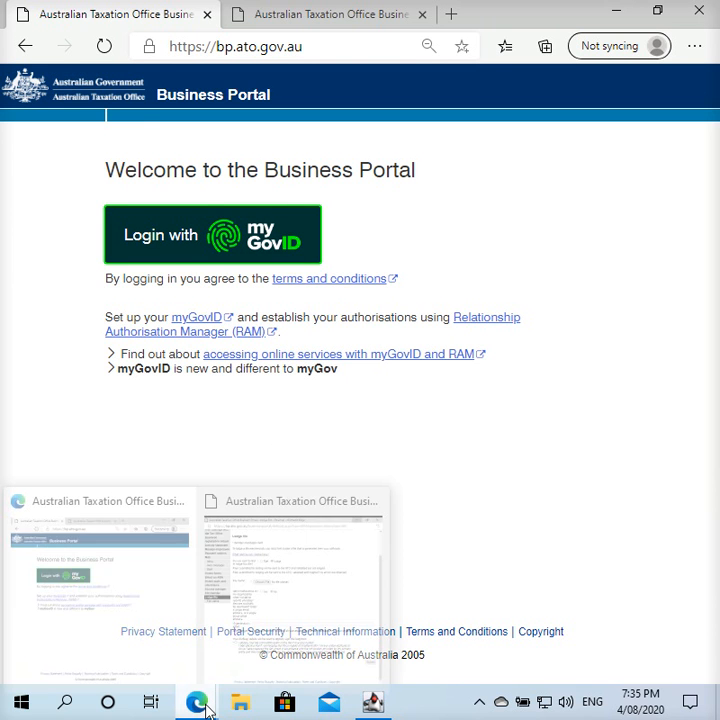
left_click(264, 643)
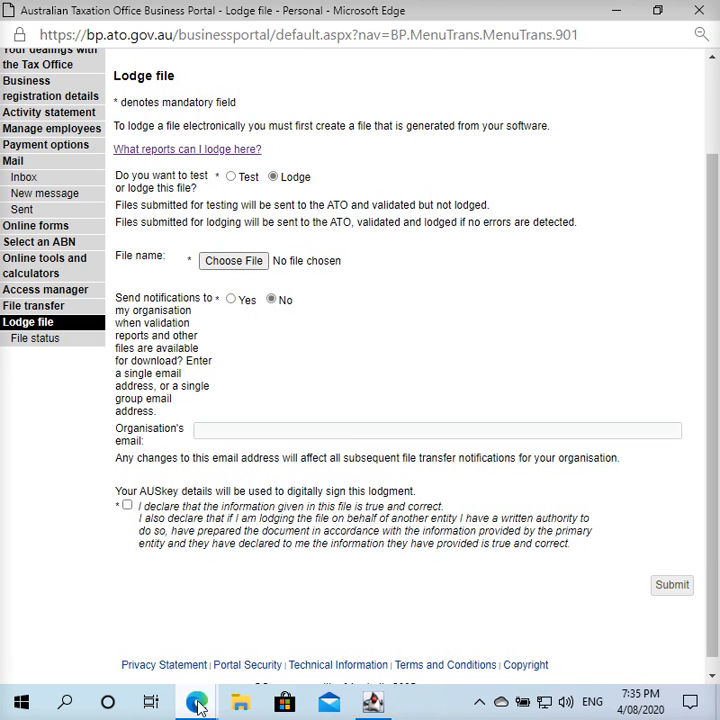
mouse_move(198, 705)
left_click(167, 649)
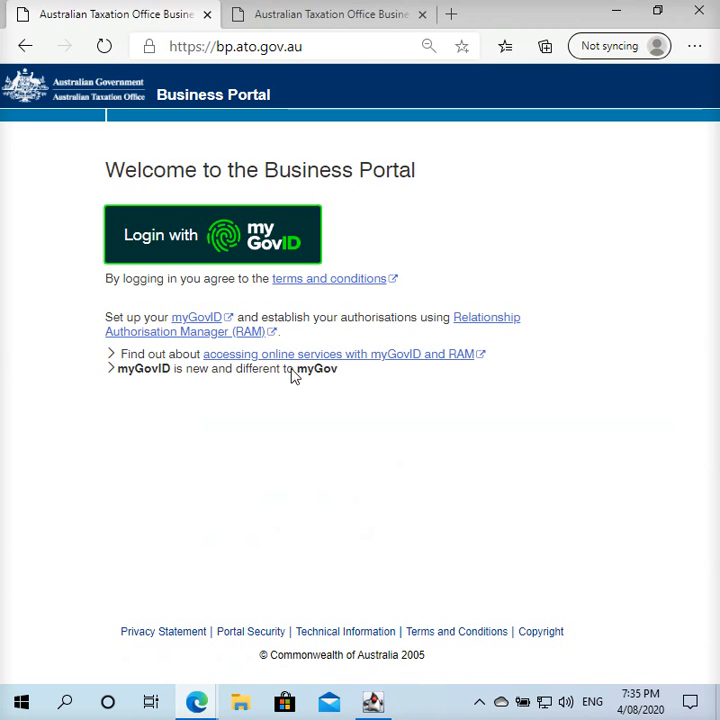
- Confirm TPAR appears among authorised reports for Test and Lodge, then return to the Lodge file window
left_click(275, 18)
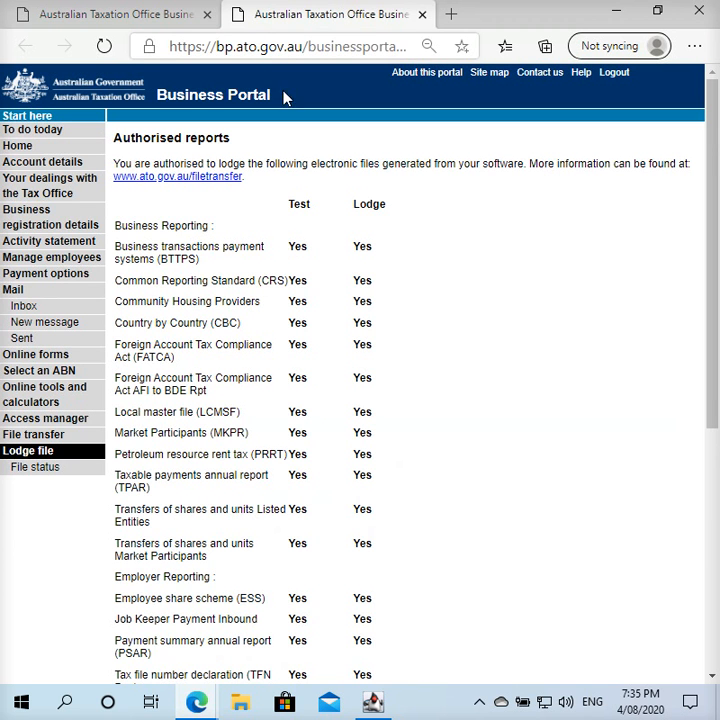
triple_click(160, 482)
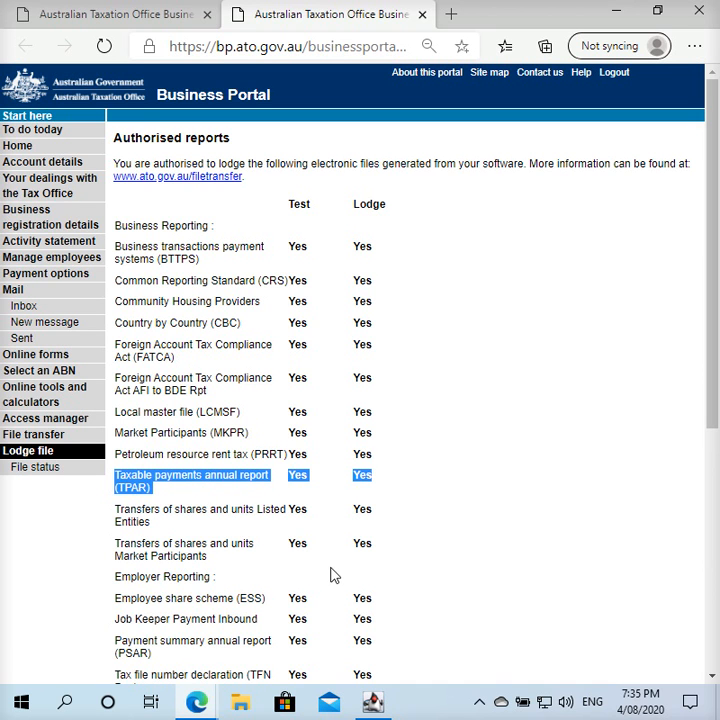
mouse_move(197, 700)
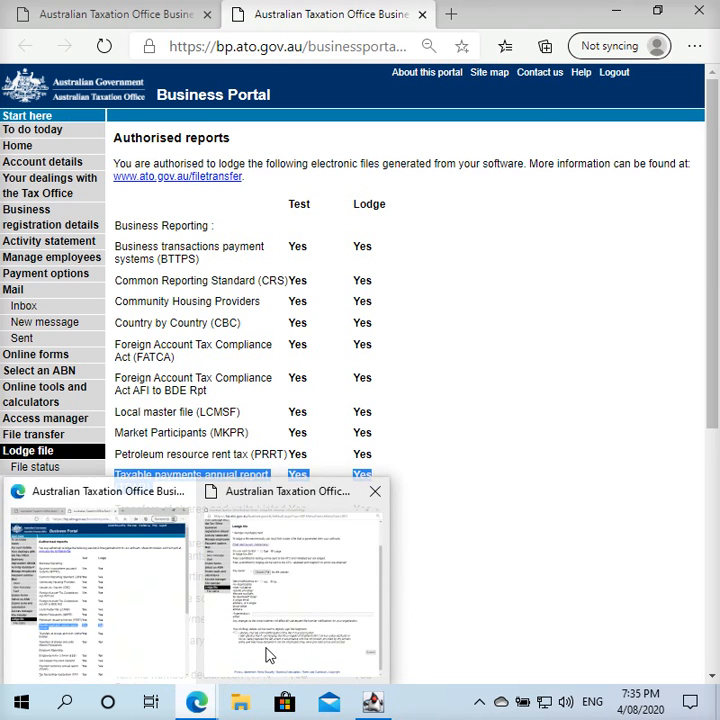
left_click(267, 657)
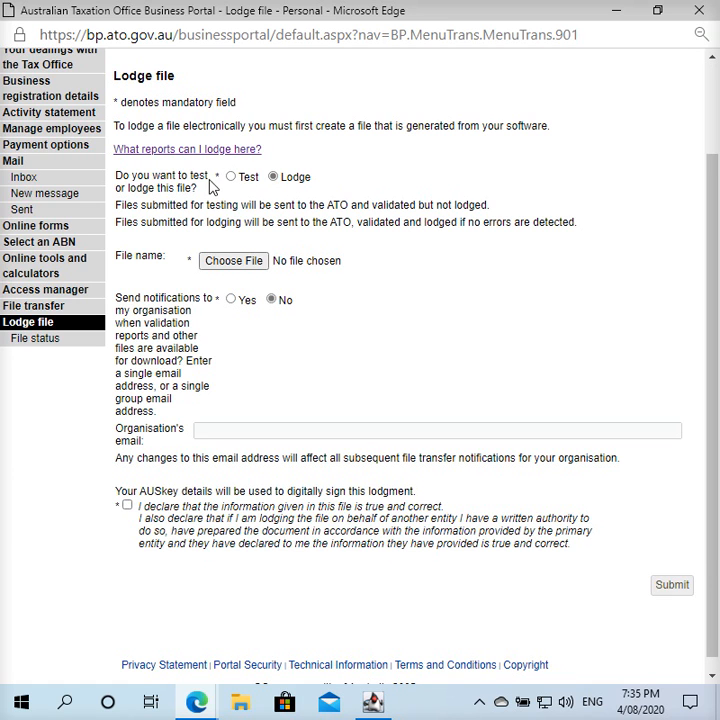
- Turn on lodgement e-mail notifications and leave the declaration unticked
left_click(231, 300)
left_click(201, 429)
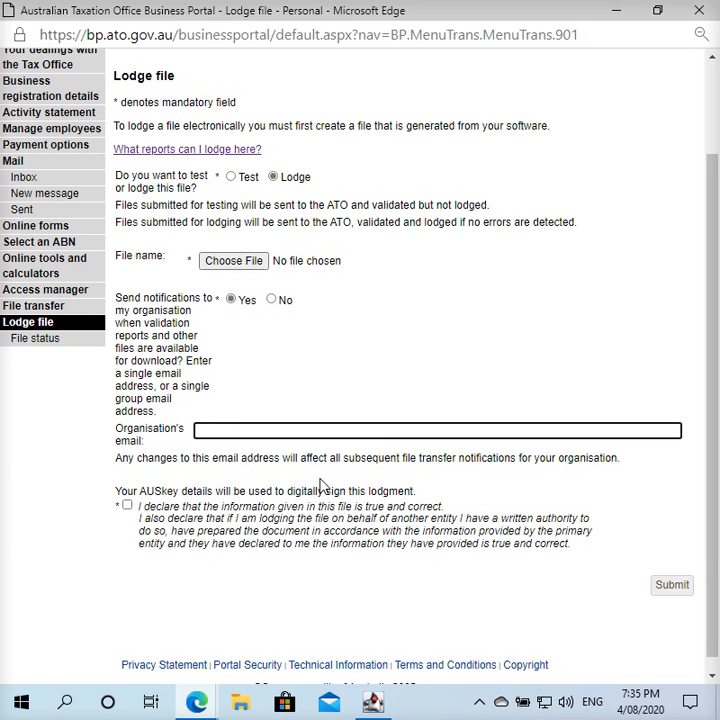
left_click(127, 507)
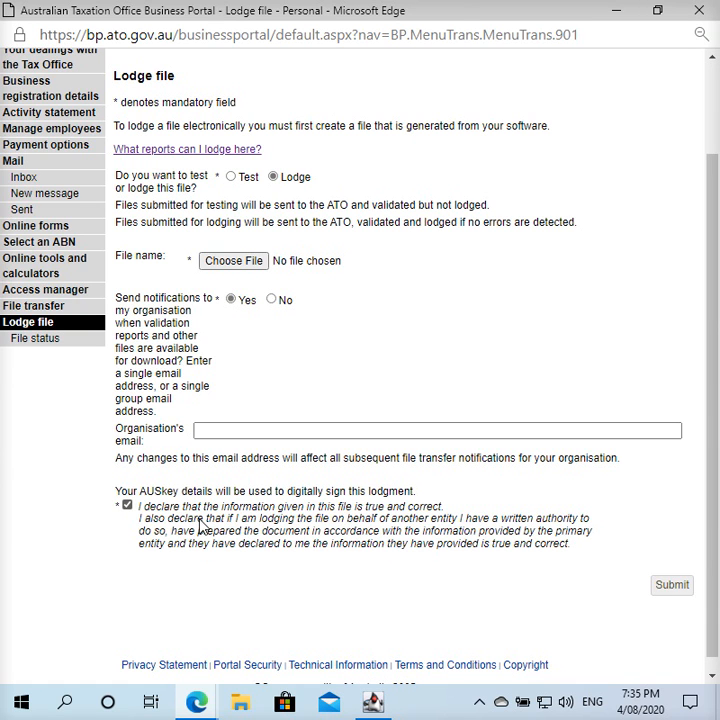
left_click(127, 507)
- Attach TPARLODGE01.txt from the Desktop as the file to lodge
left_click(262, 264)
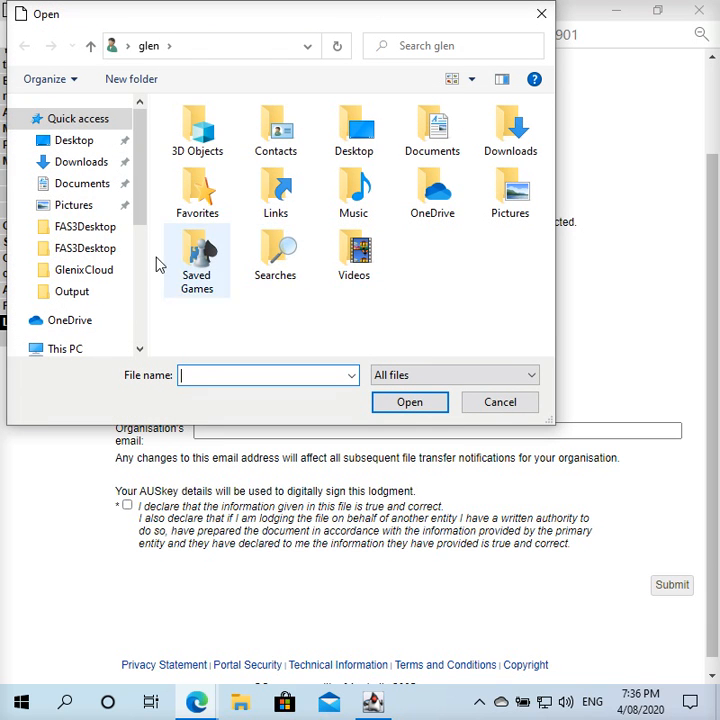
left_click(100, 142)
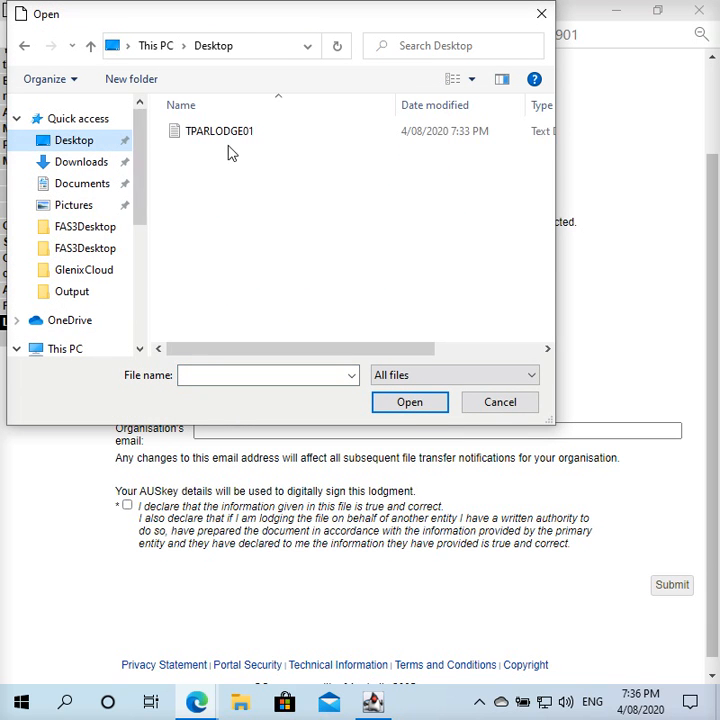
left_click(220, 131)
left_click(406, 404)
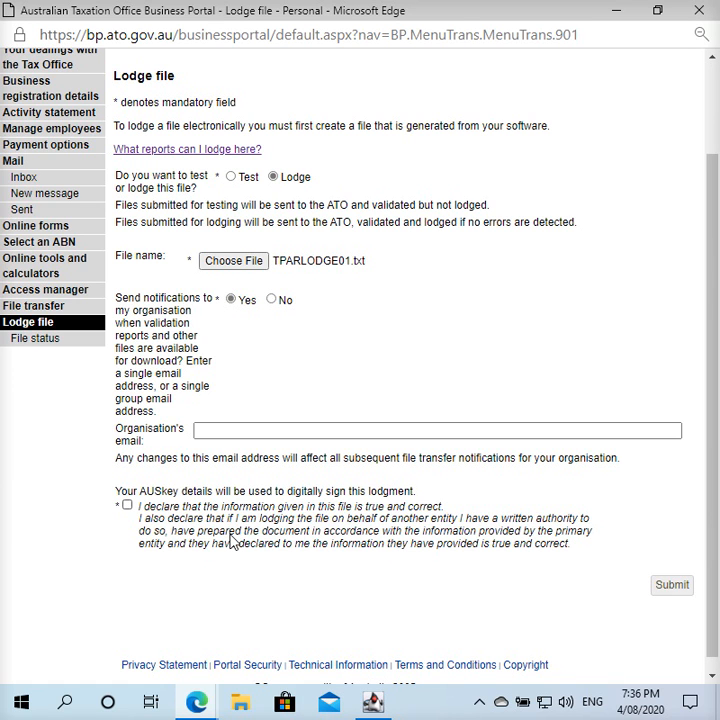
- Minimise both Edge windows and bring FAS 3 Desktop back to the front
left_click(620, 18)
left_click(620, 18)
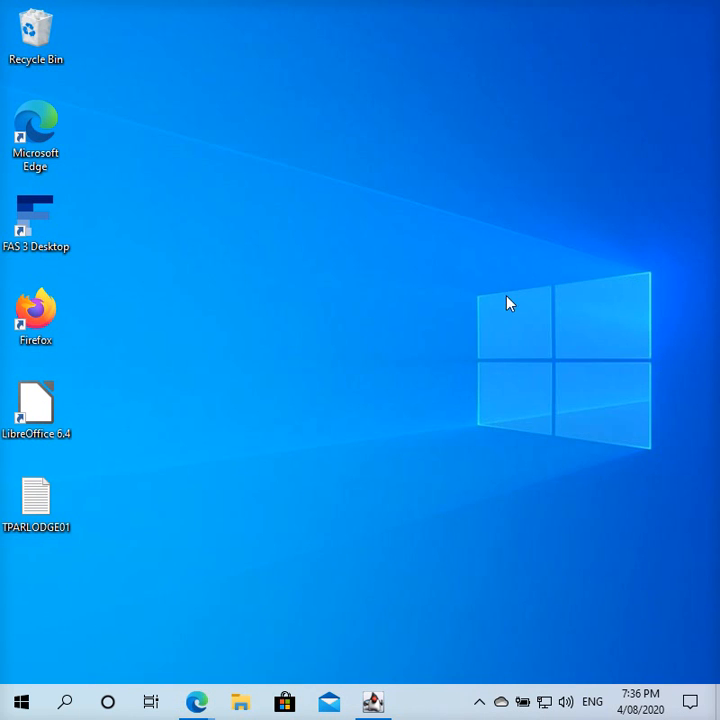
left_click(373, 702)
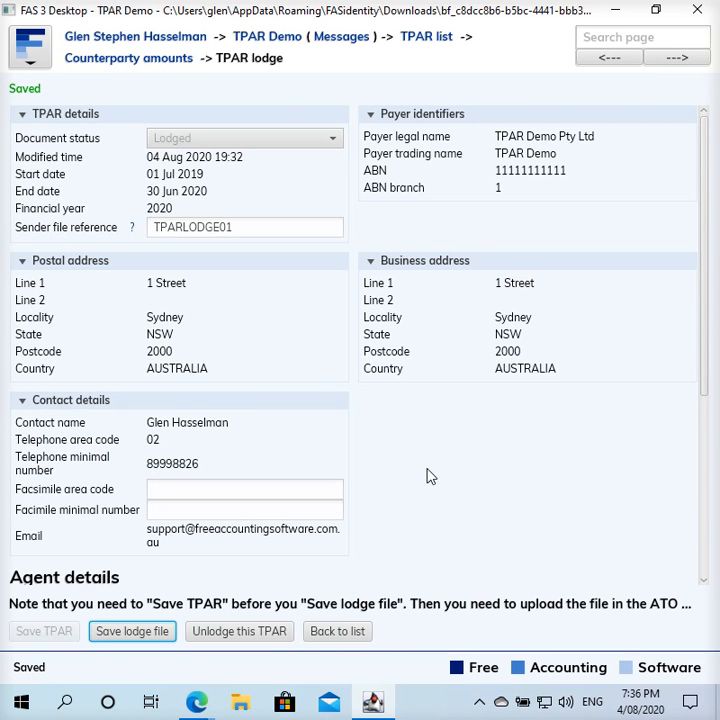
- From the TPAR Demo business page, go to Tax codes and start a new tax code
left_click(289, 43)
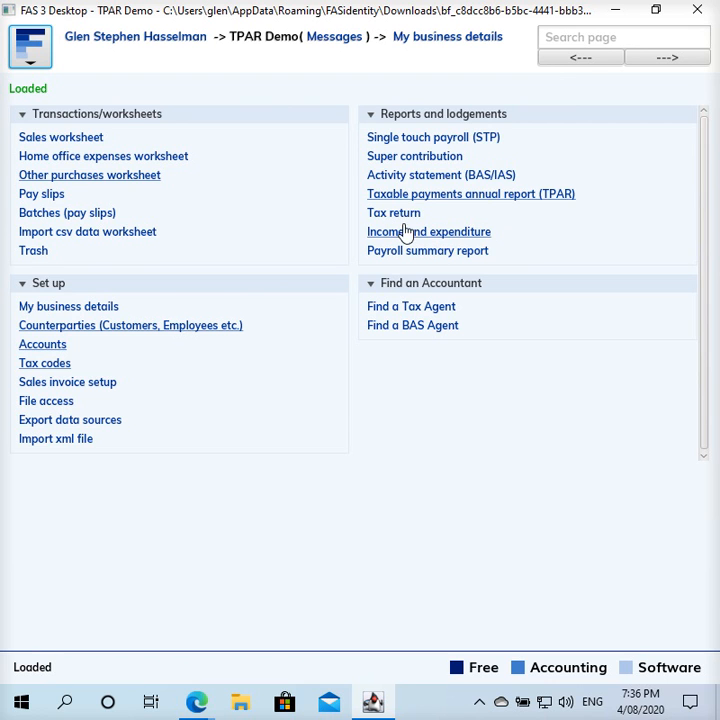
left_click(55, 366)
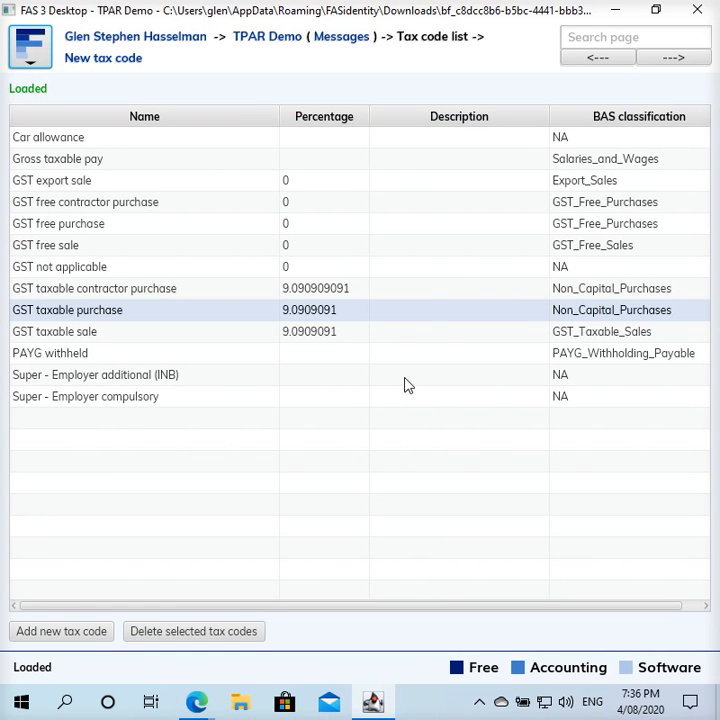
left_click(113, 64)
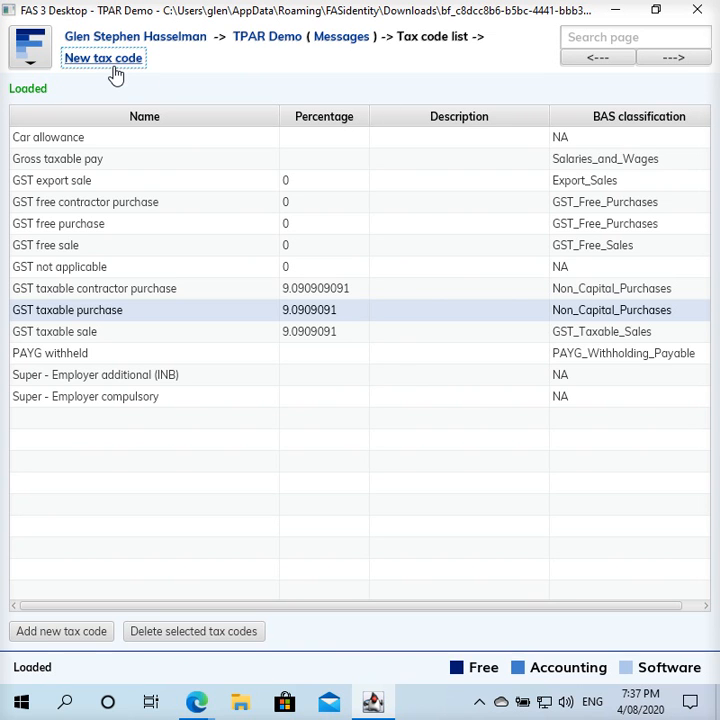
- Enter tax code 'Contractor No ABN Withheld' at 100 percent, Active True, classified as Liability
left_click(216, 133)
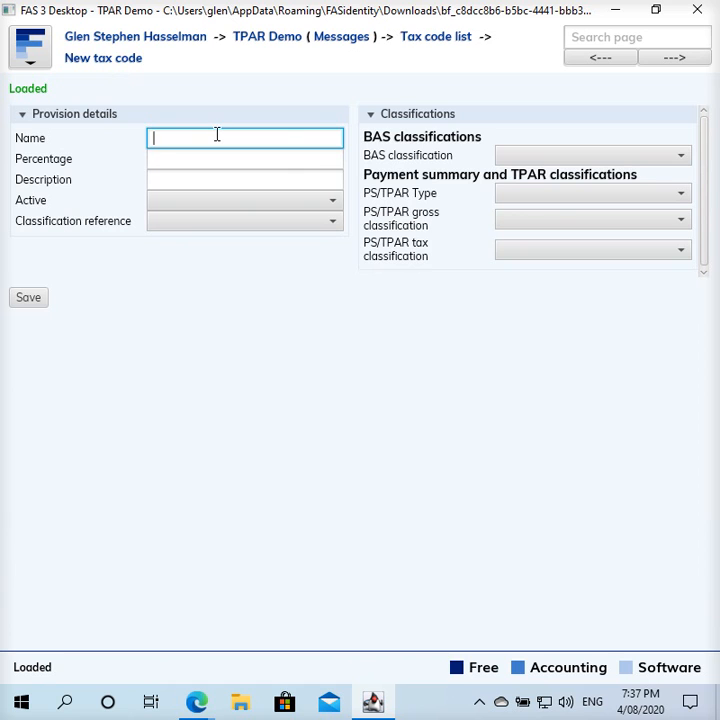
type("Contractor No ABN Withheld")
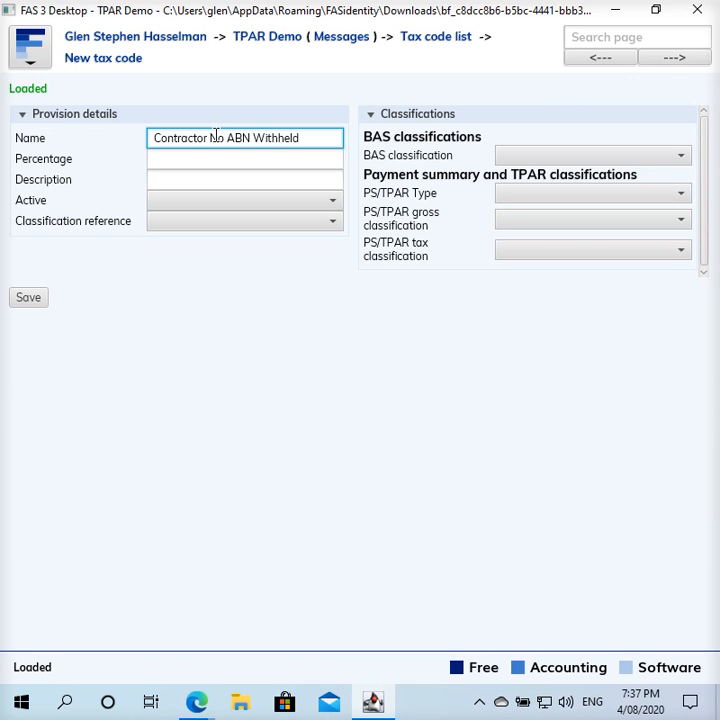
left_click(201, 157)
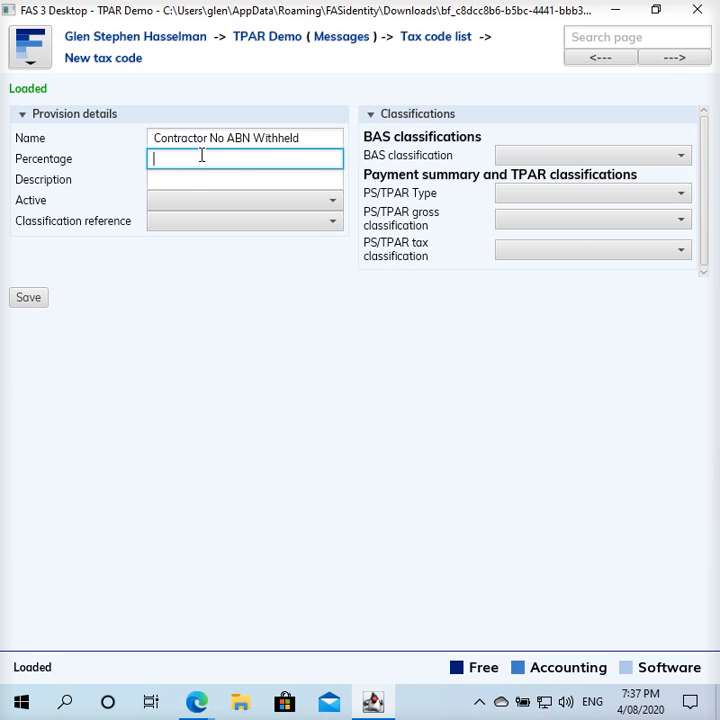
type("100")
left_click(170, 204)
left_click(170, 240)
left_click(178, 224)
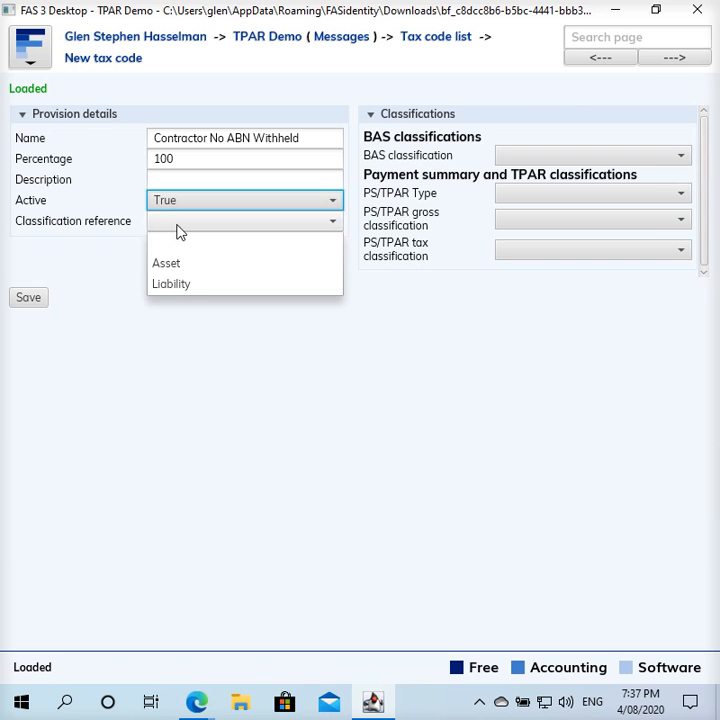
left_click(173, 286)
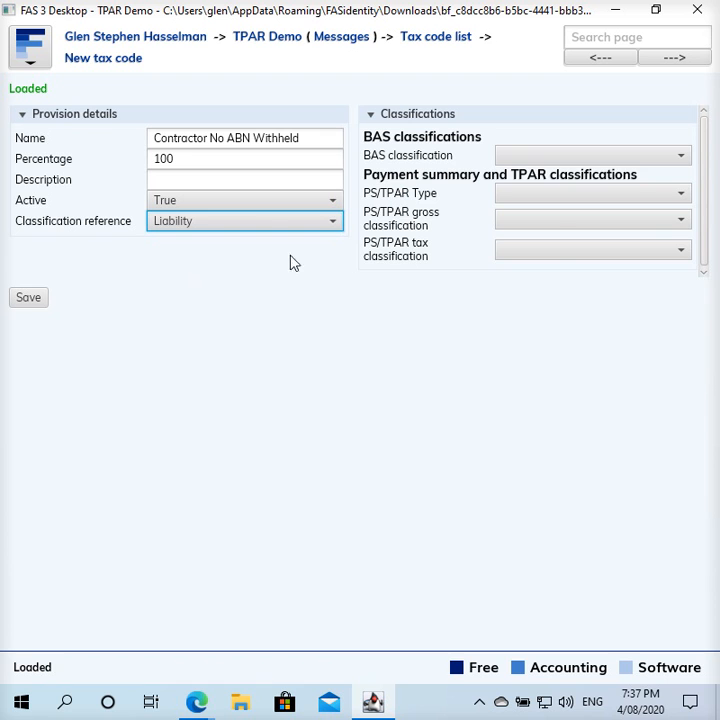
- Set BAS classification No ABN withholding, PS/TPAR Type Taxable_Payments_Annual_Report, gross classification Not applicable
left_click(563, 157)
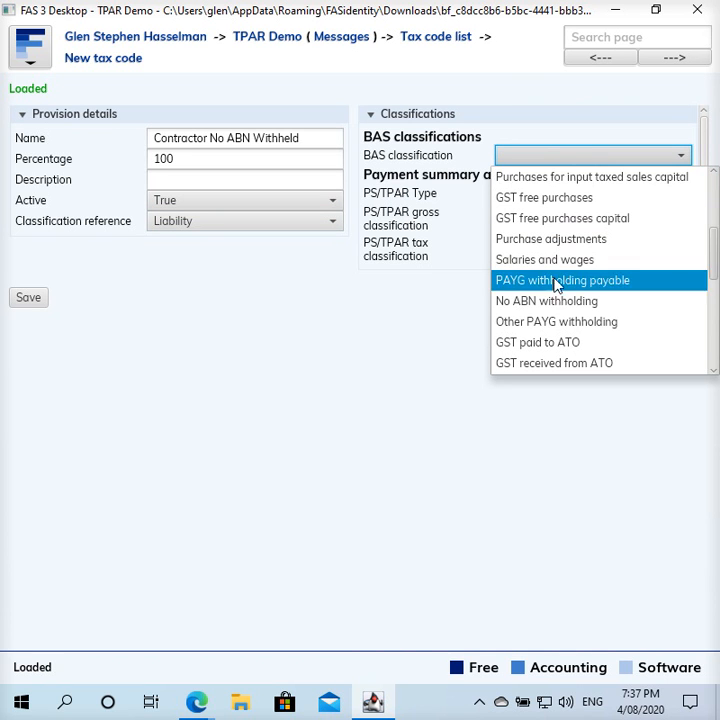
left_click(531, 301)
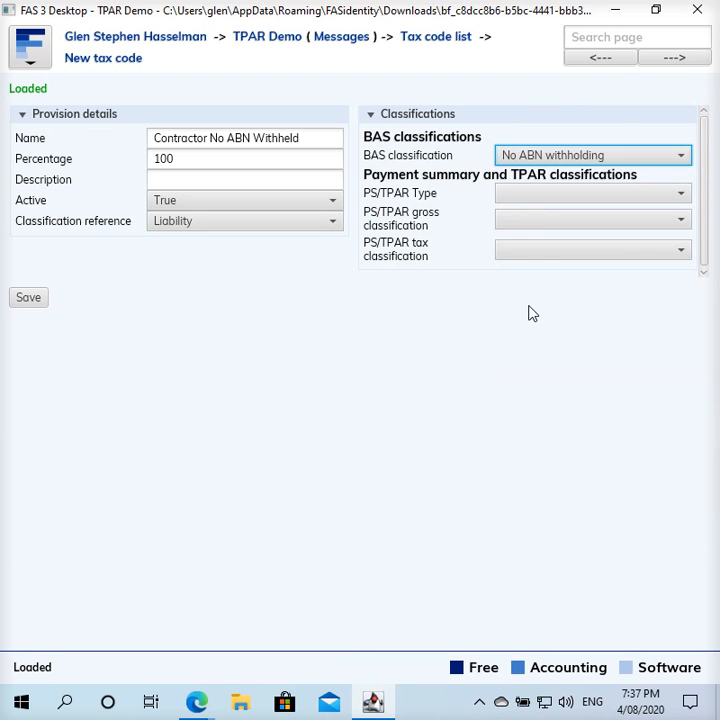
left_click(549, 199)
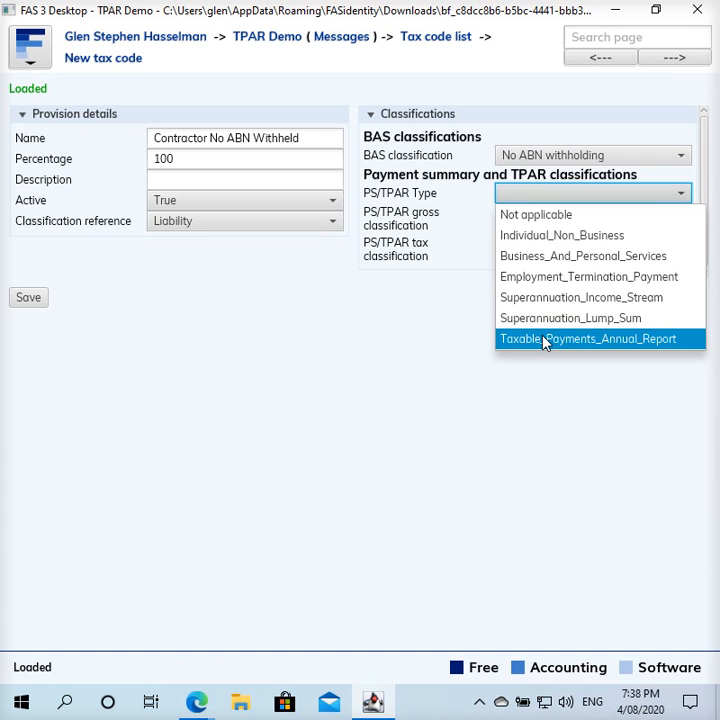
left_click(545, 340)
left_click(578, 230)
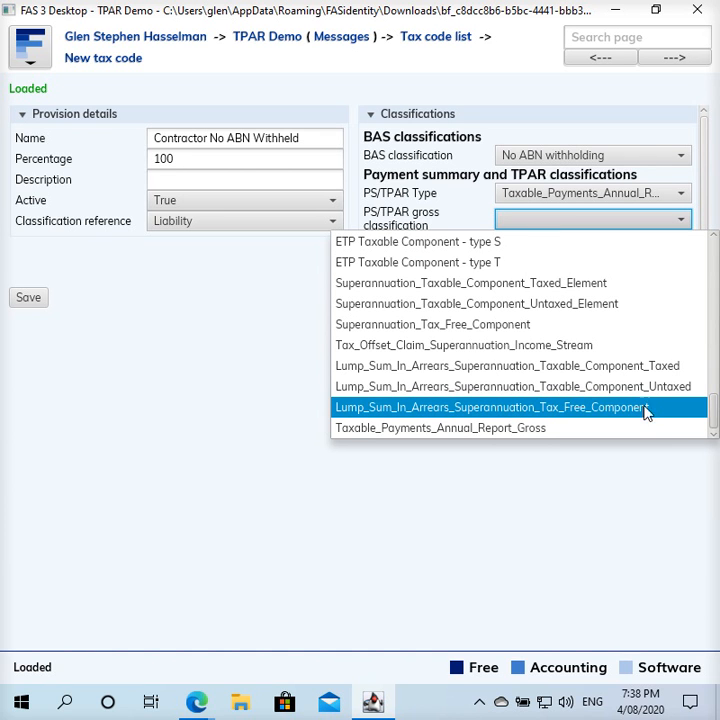
left_click(712, 440)
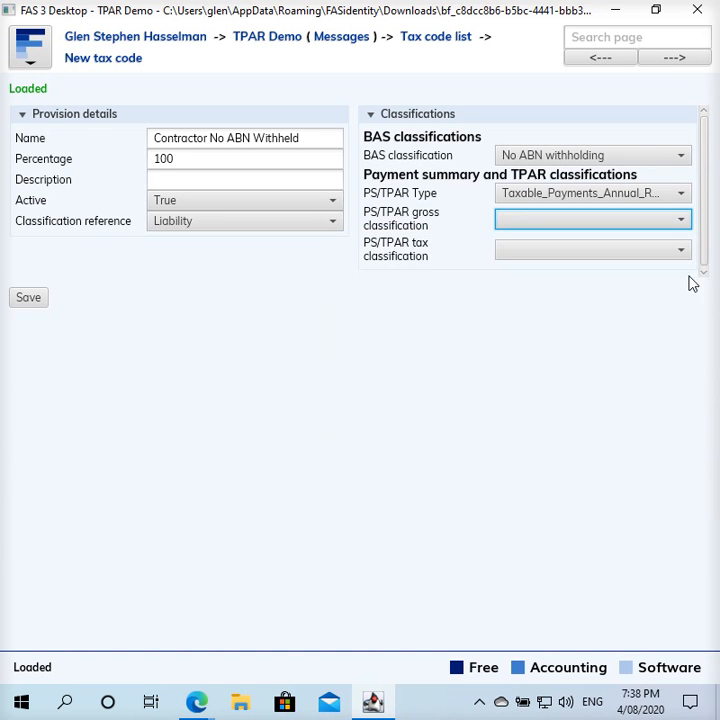
left_click(682, 222)
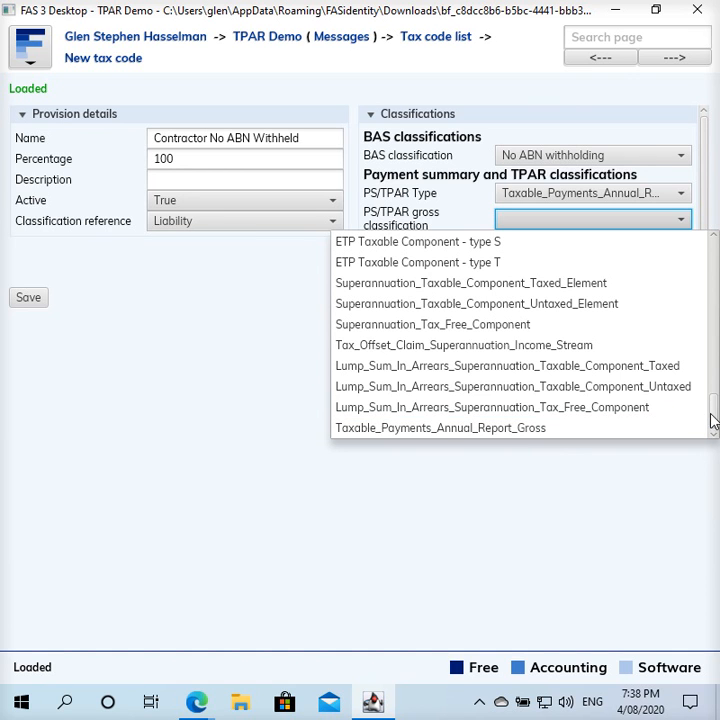
left_click_drag(710, 423, 714, 248)
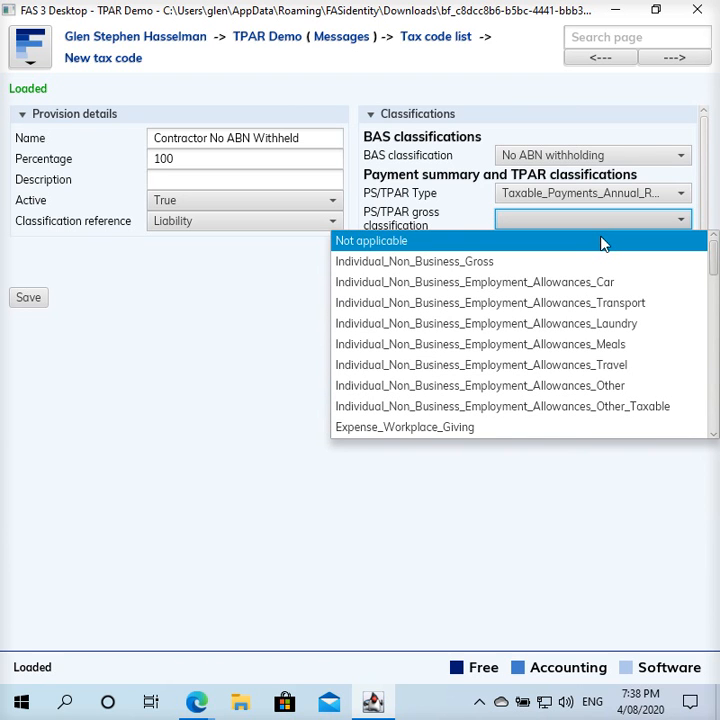
left_click(370, 249)
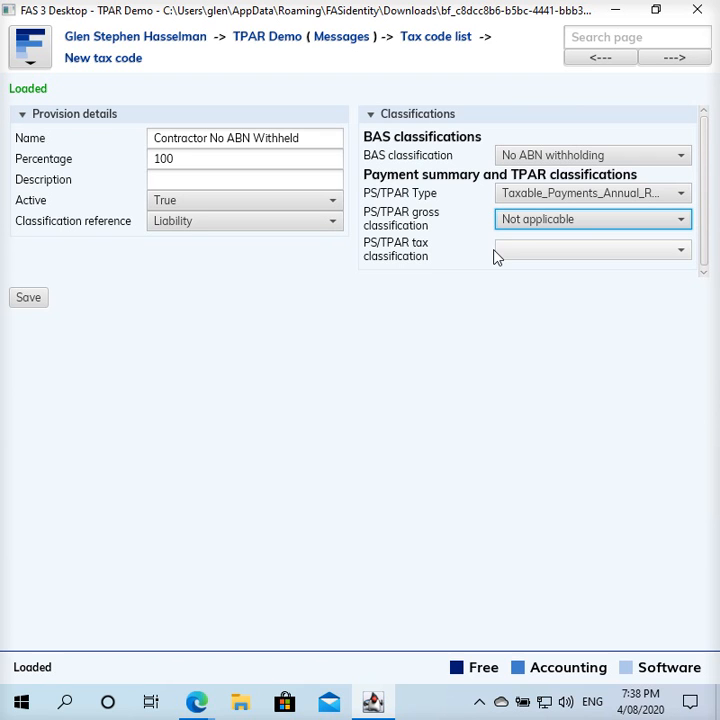
- Set tax classification to Taxable_Payments_Annual_Report_Tax_Withheld_No_ABN, save, and start another tax code
left_click(548, 251)
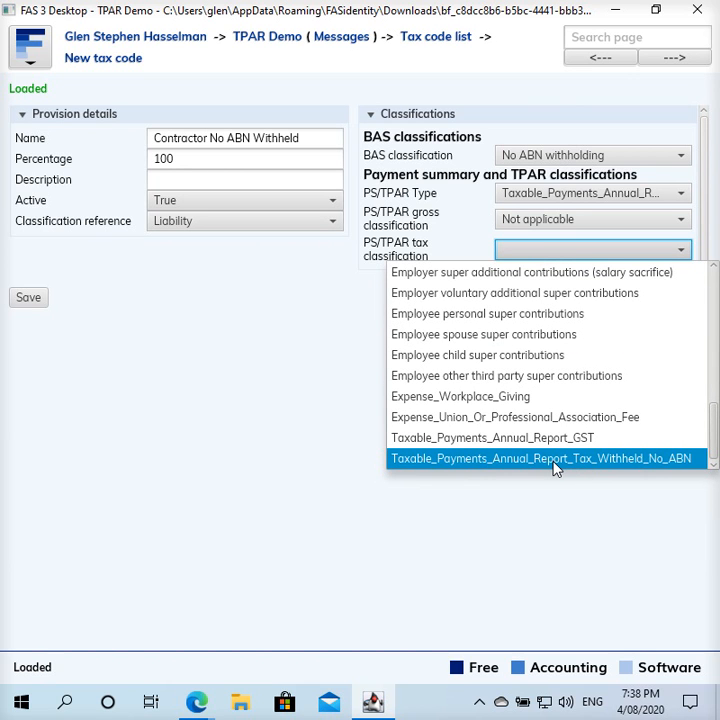
left_click(645, 460)
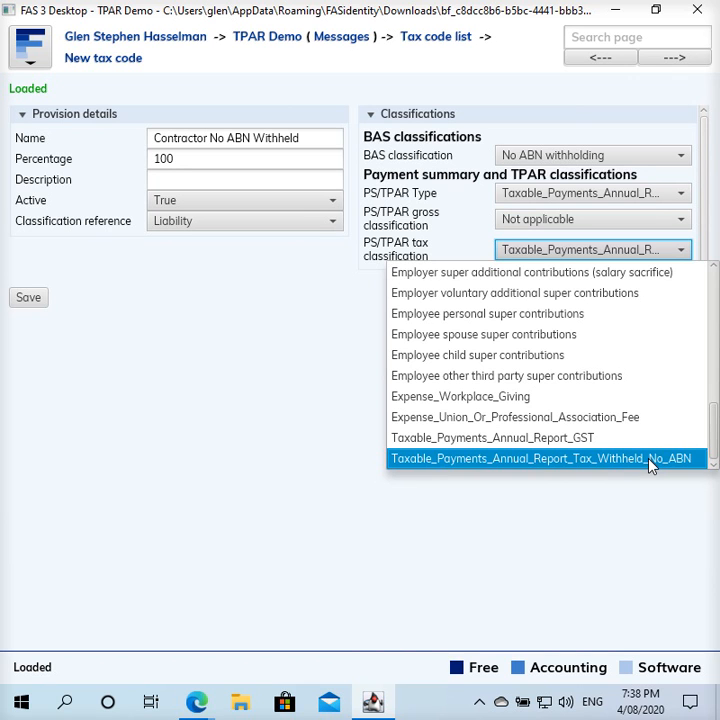
left_click(21, 300)
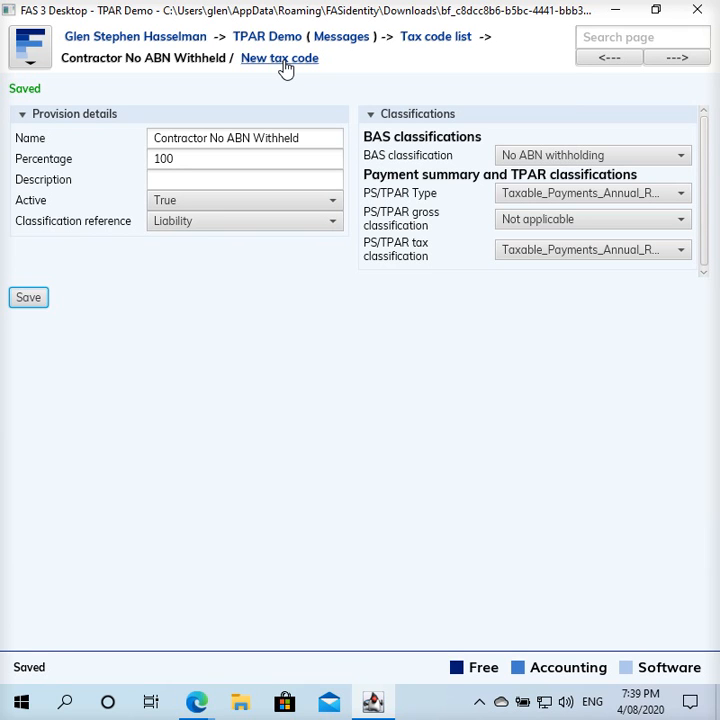
left_click(285, 62)
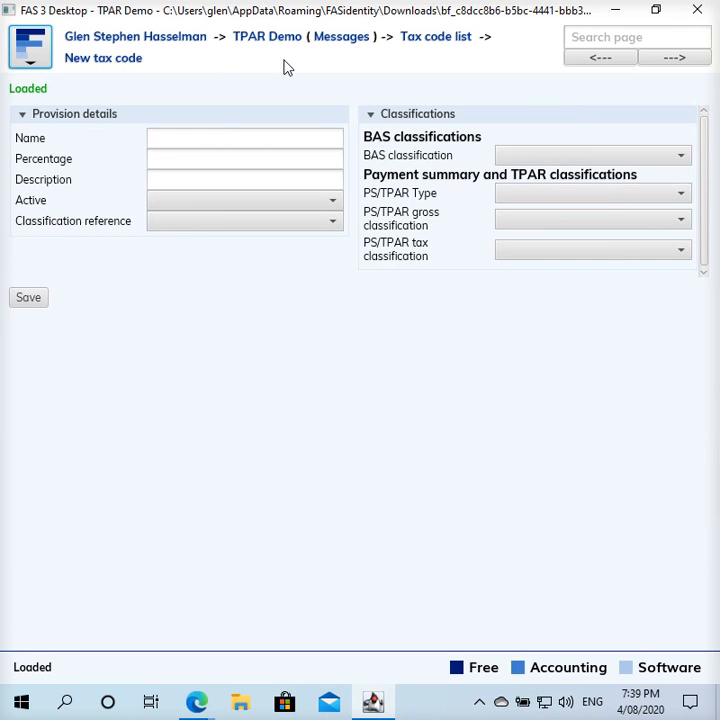
- Name the new tax code 'Contractor Gross No ABN Withholding Applies'
left_click(211, 140)
type("C")
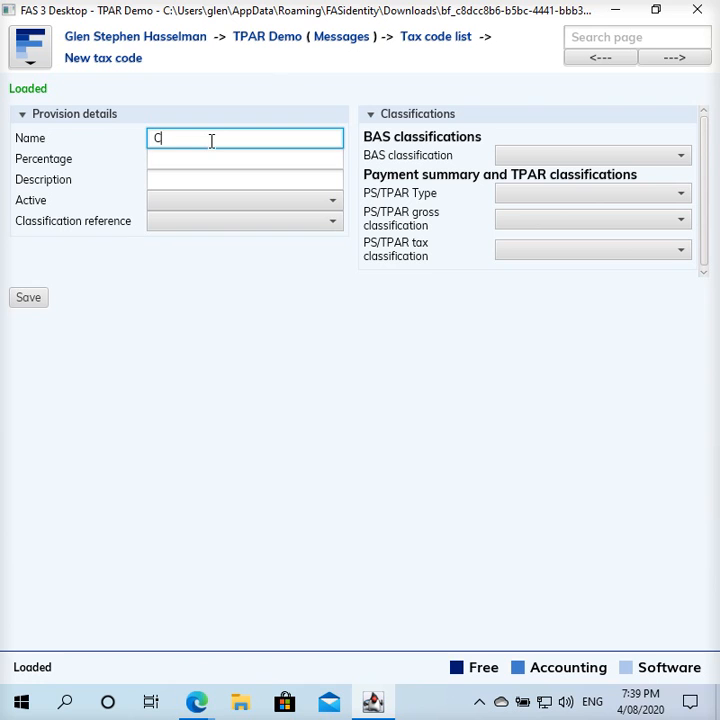
type("ontractor")
type(" Pro")
type("os")
key("BackSpace")
key("BackSpace")
key("BackSpace")
type("ss No ABN")
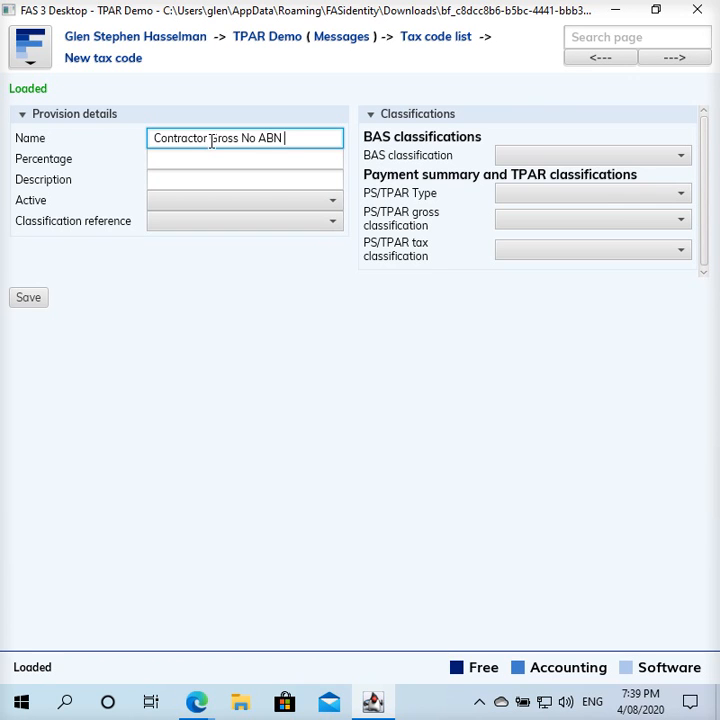
type(" Withholding Applies")
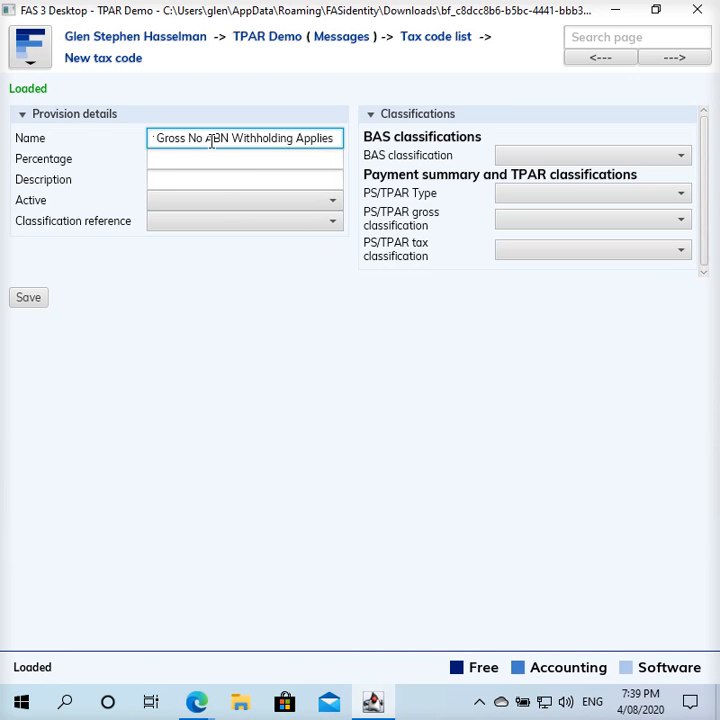
- Set its percentage to 0, Active to True and Classification reference to Liability
left_click(209, 161)
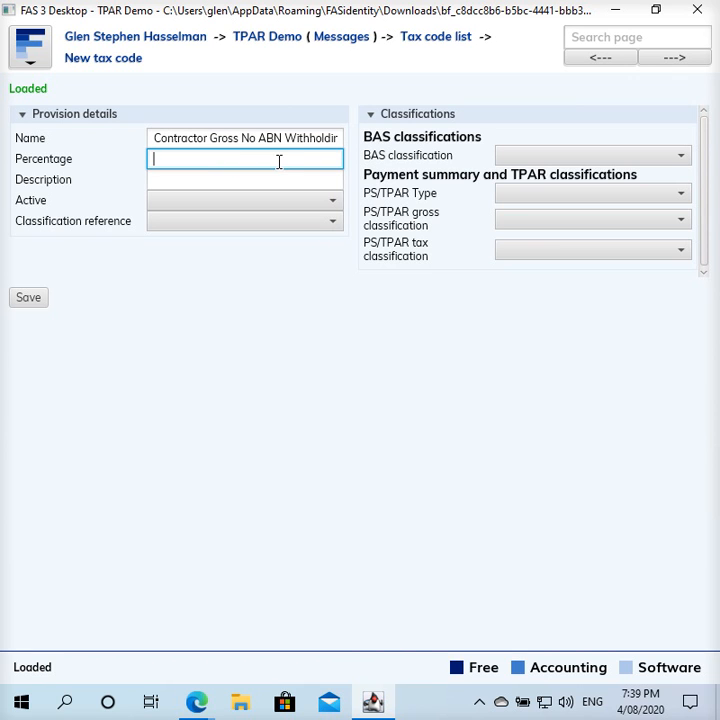
type("0")
left_click(243, 200)
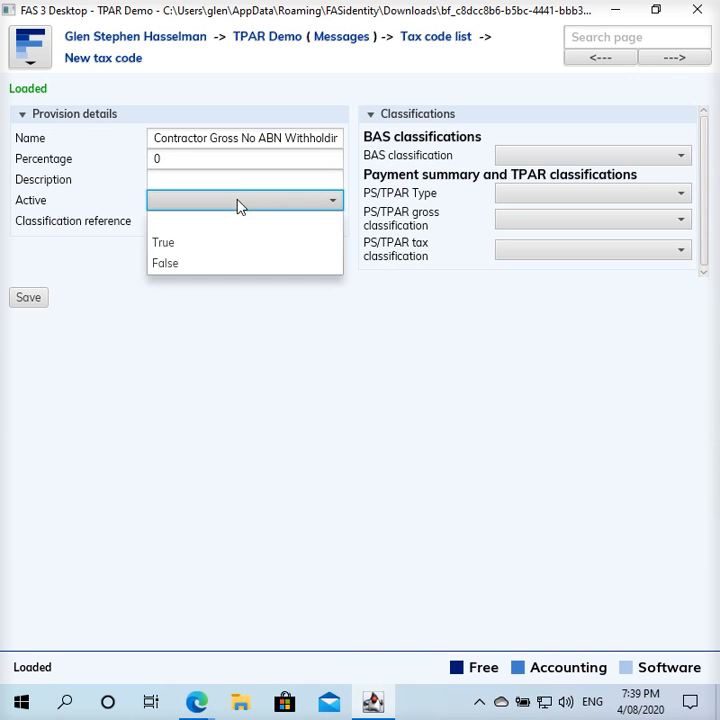
left_click(224, 243)
left_click(206, 222)
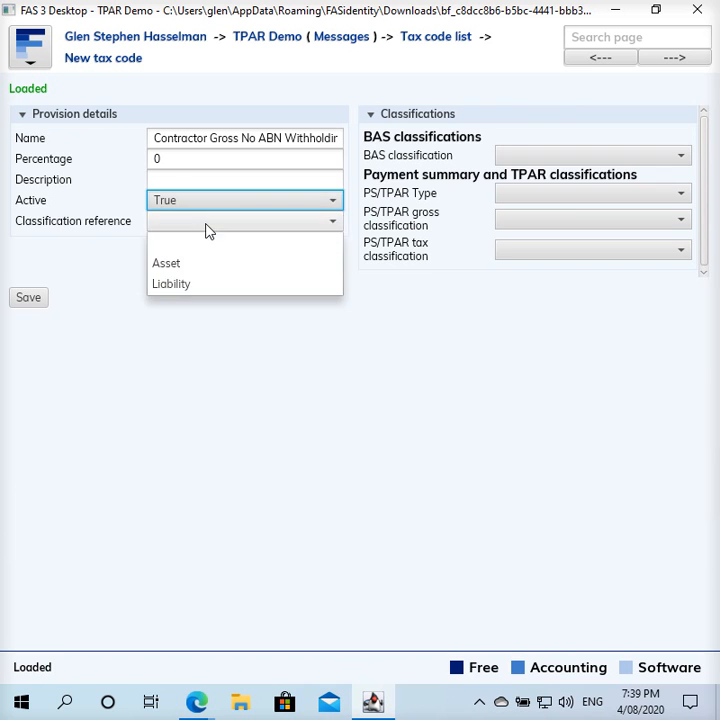
left_click(190, 285)
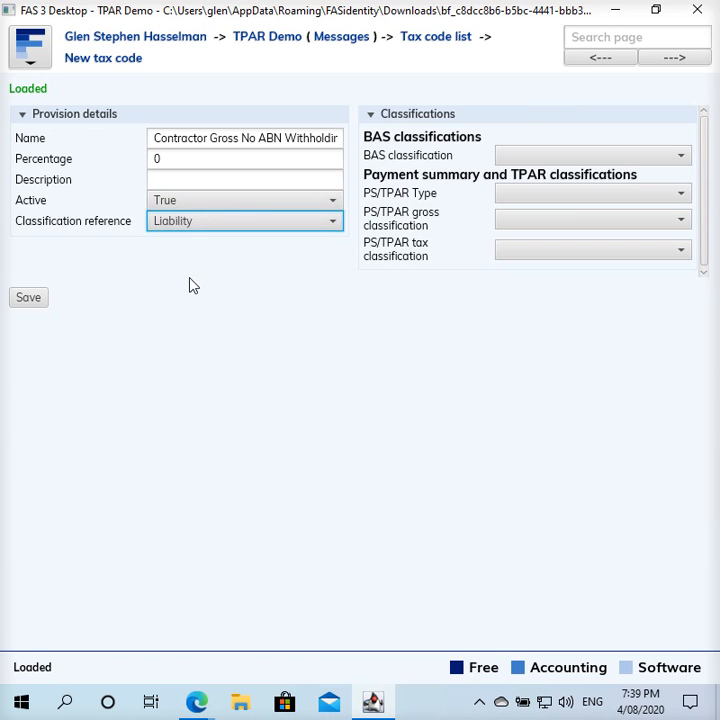
- Set BAS classification Not applicable, PS/TPAR Type Taxable_Payments_Annual_Report, gross Taxable_Payments_Annual_Report_Gross
left_click(628, 158)
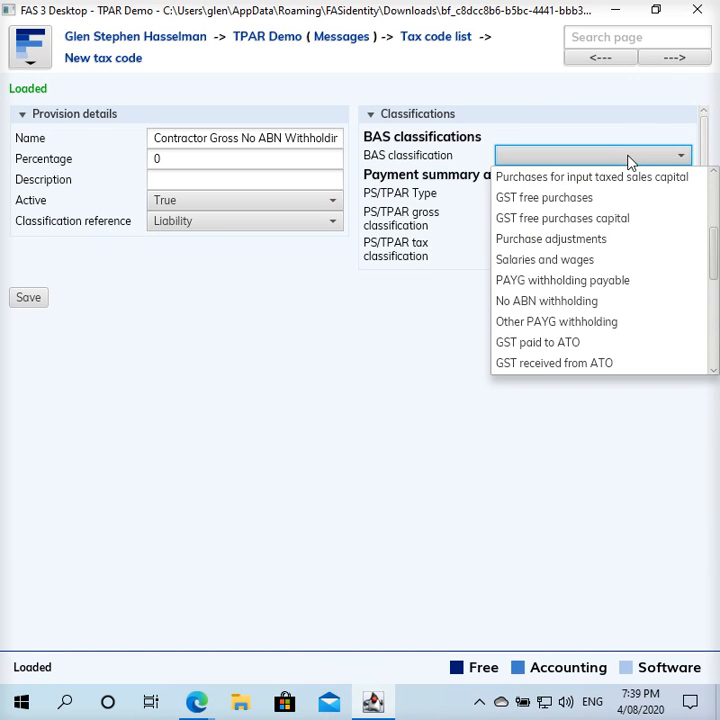
left_click_drag(711, 250, 717, 159)
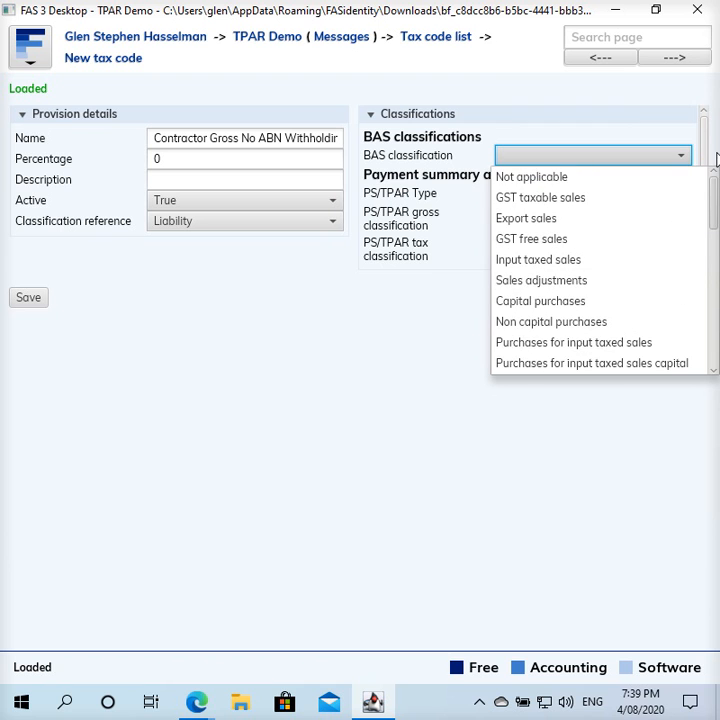
left_click(653, 181)
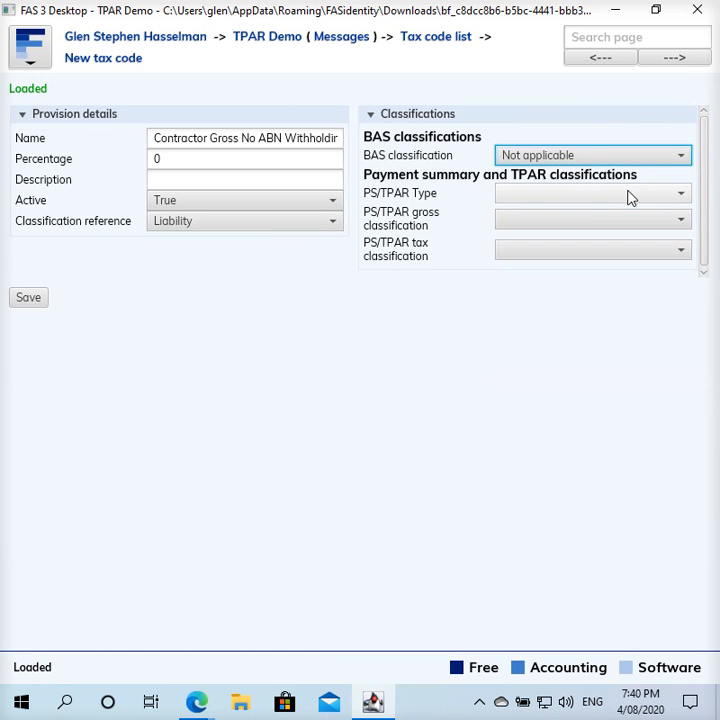
left_click(629, 197)
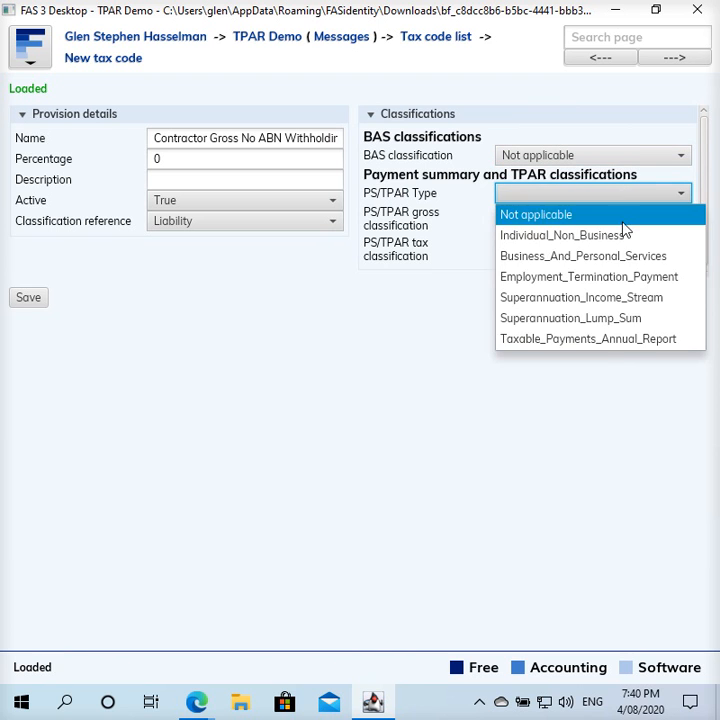
left_click(620, 340)
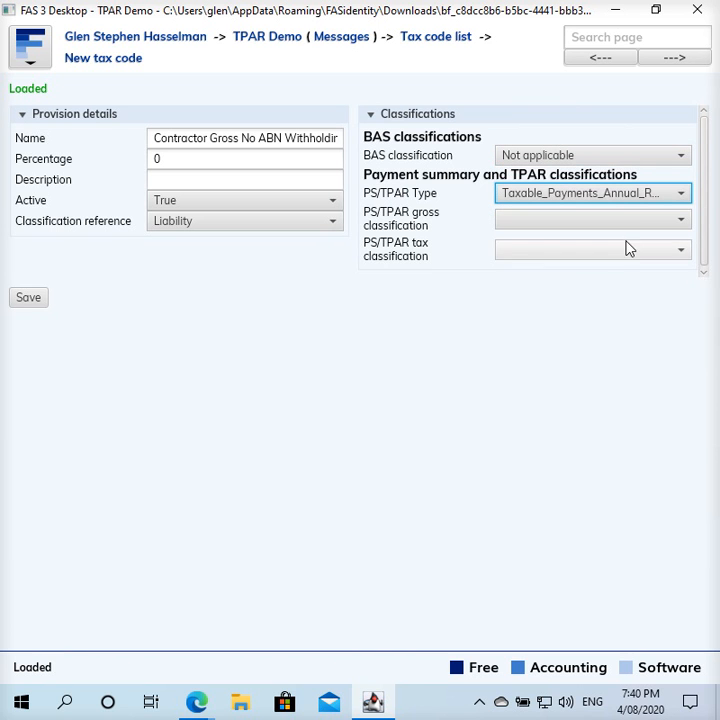
left_click(628, 222)
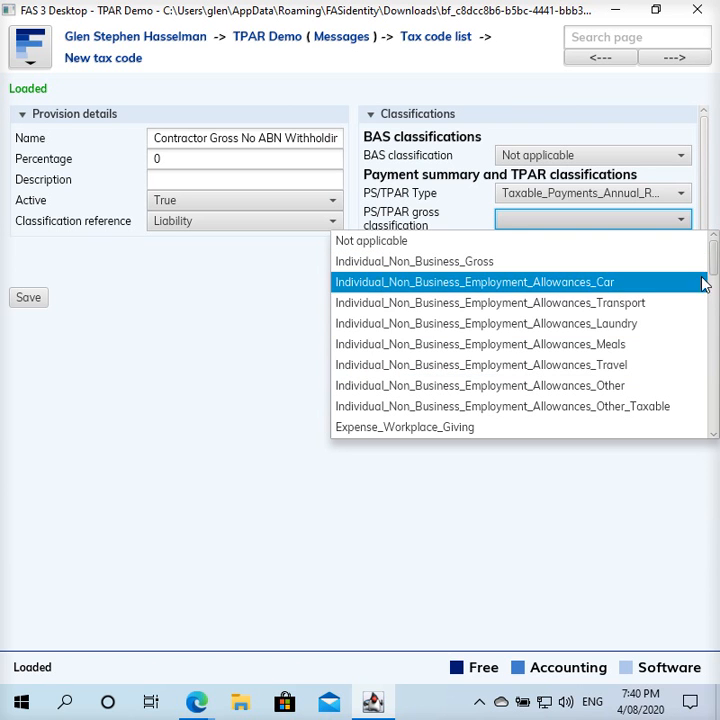
left_click_drag(714, 270, 682, 450)
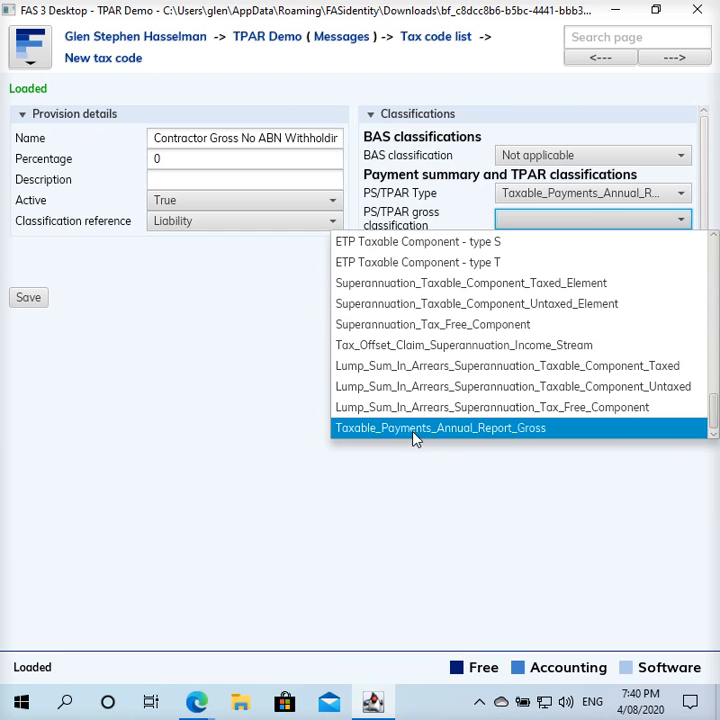
left_click(477, 430)
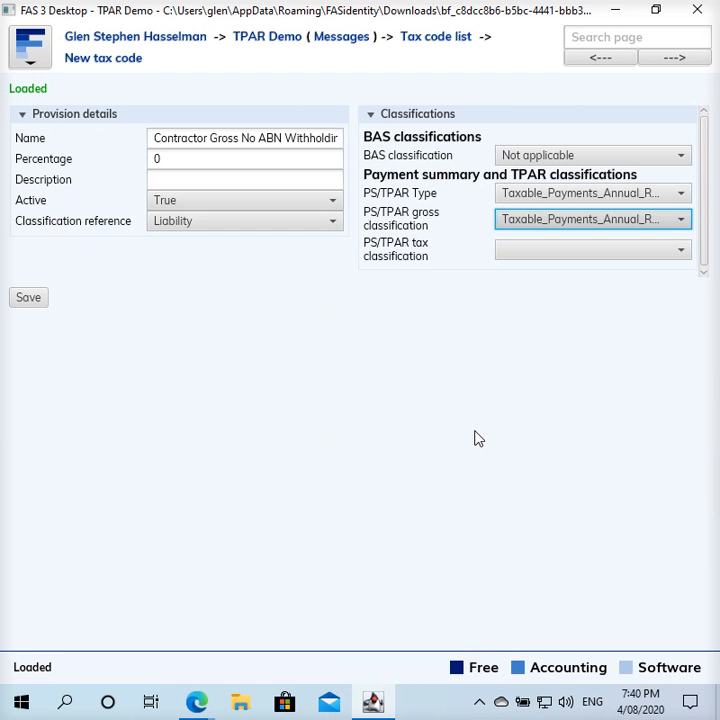
- Set tax classification to Not applicable, save the code, and return to the TPAR Demo home page
left_click(566, 253)
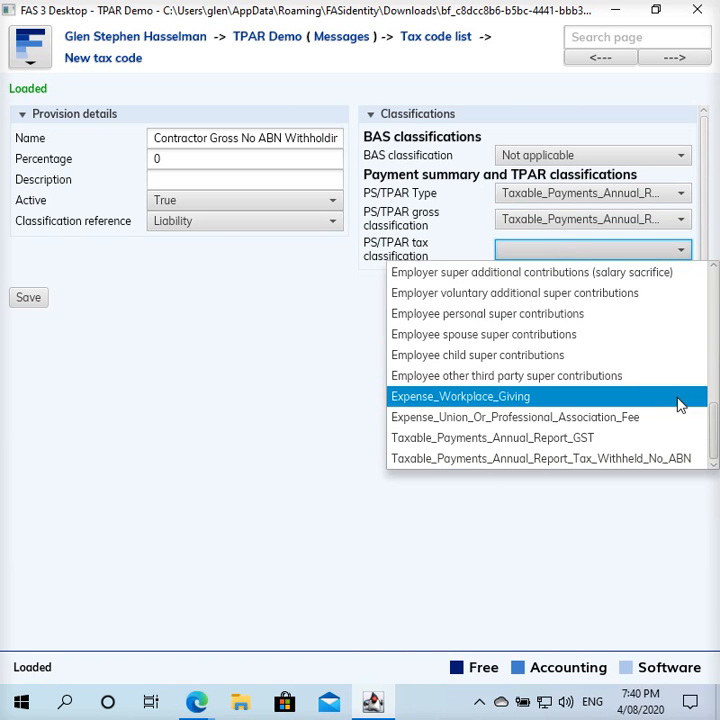
left_click_drag(712, 436, 712, 268)
left_click(645, 277)
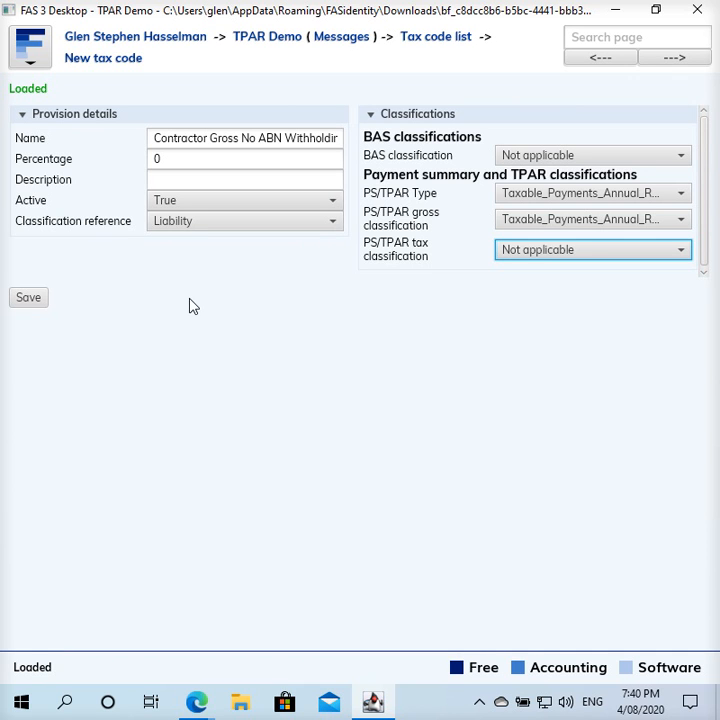
left_click(29, 298)
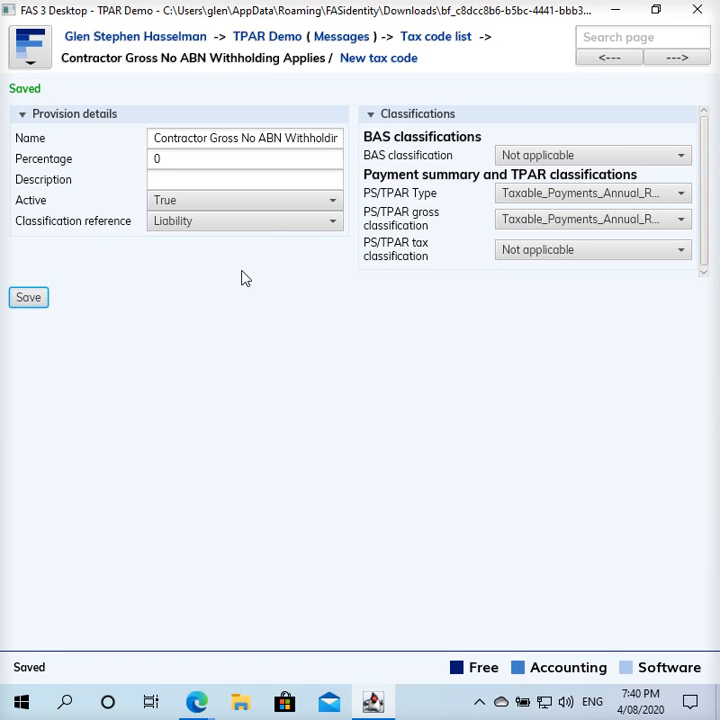
left_click(280, 40)
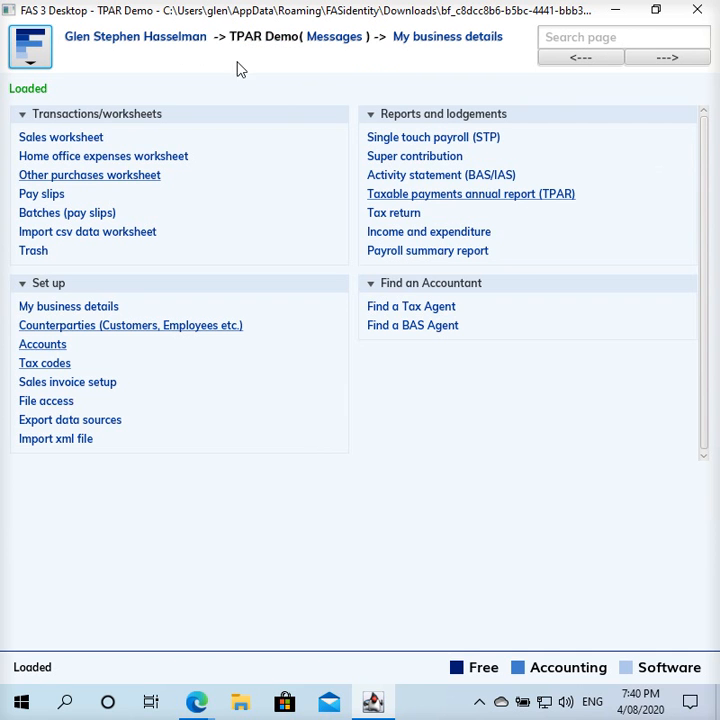
- Start a new Other purchases transaction dated 17 Jun 2020
left_click(105, 180)
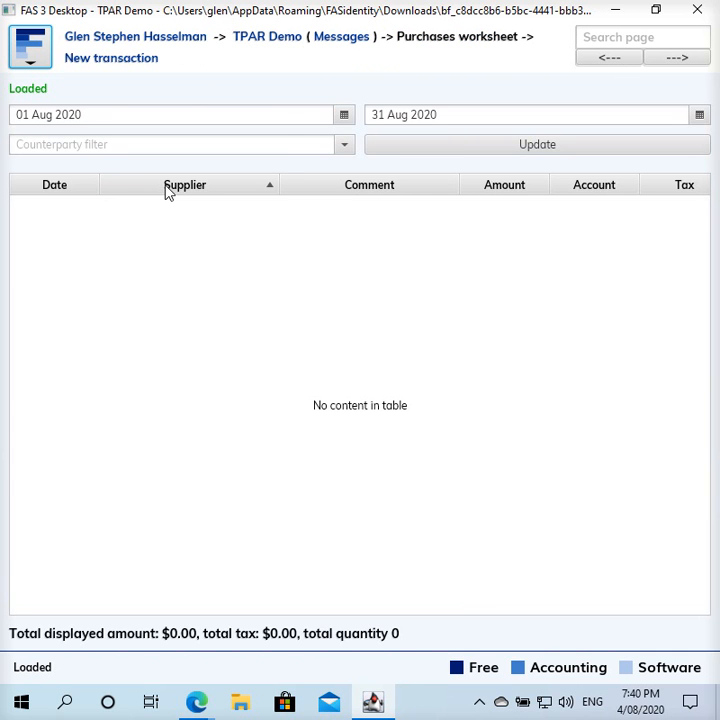
left_click(138, 60)
left_click(105, 172)
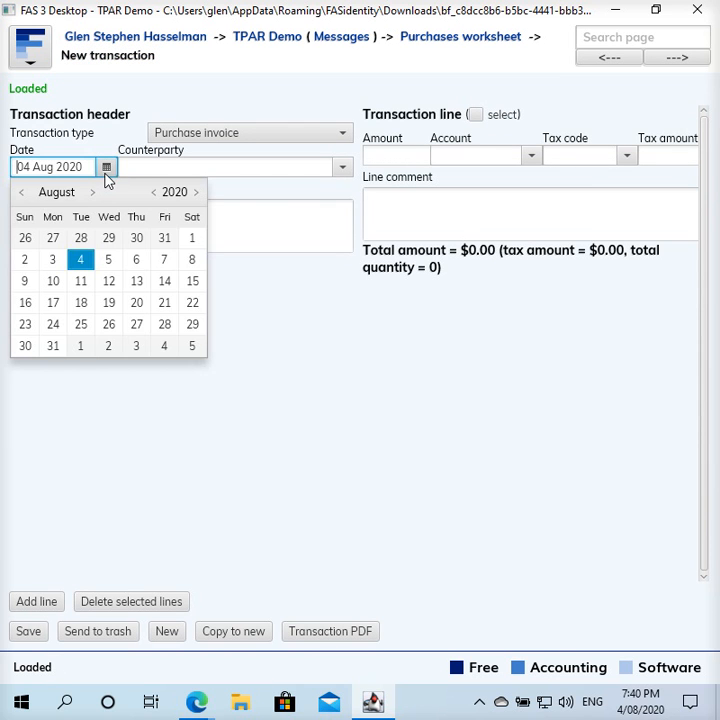
left_click(23, 194)
left_click(22, 193)
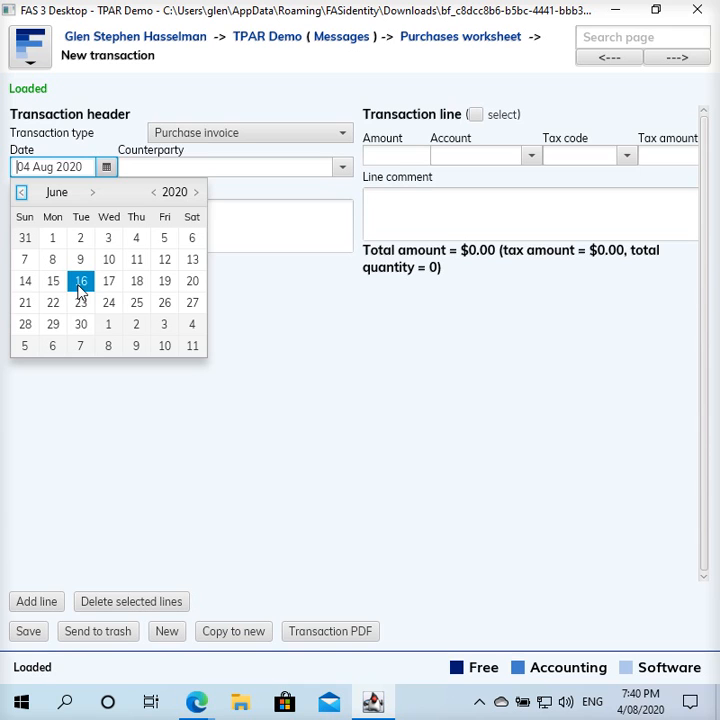
left_click(109, 281)
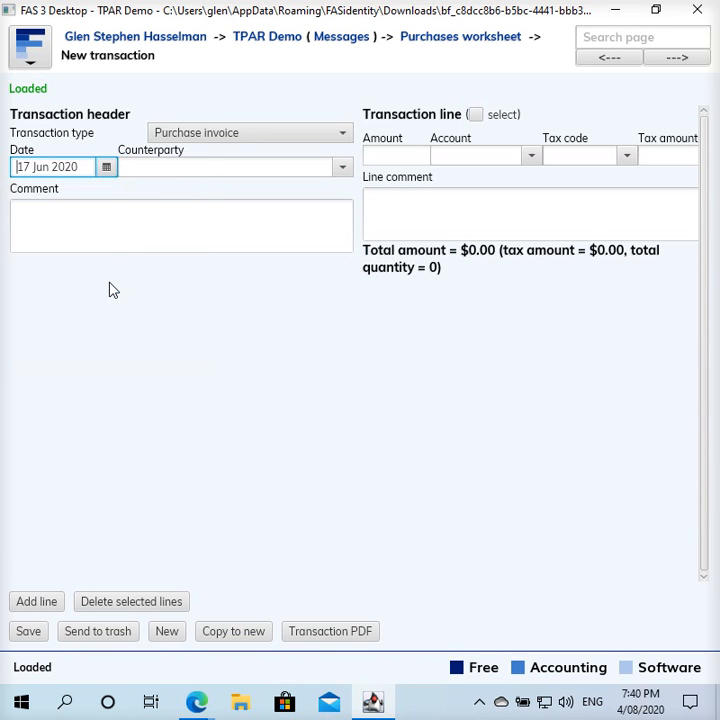
- Choose the contractor as counterparty and add the comment 'Payment with no ABN withholding'
left_click(179, 168)
type("bo")
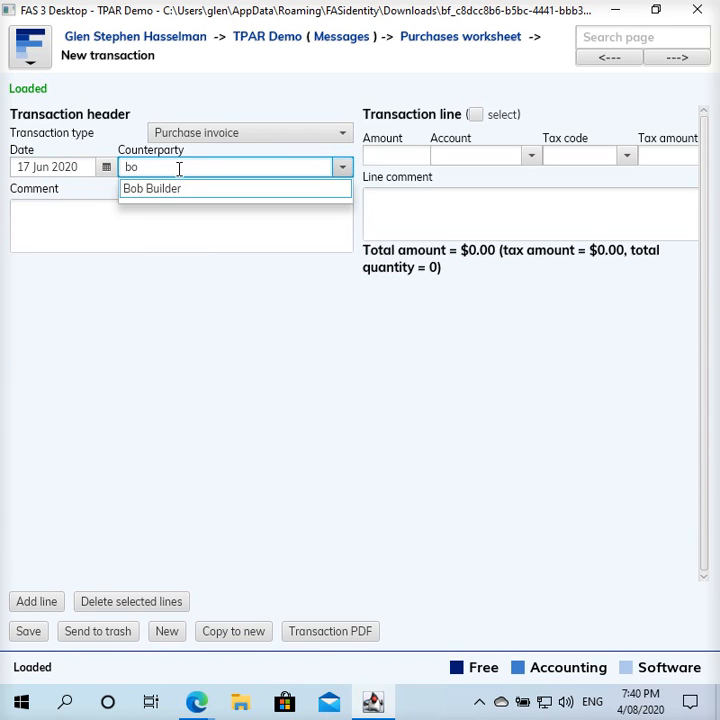
key("Return")
left_click(138, 217)
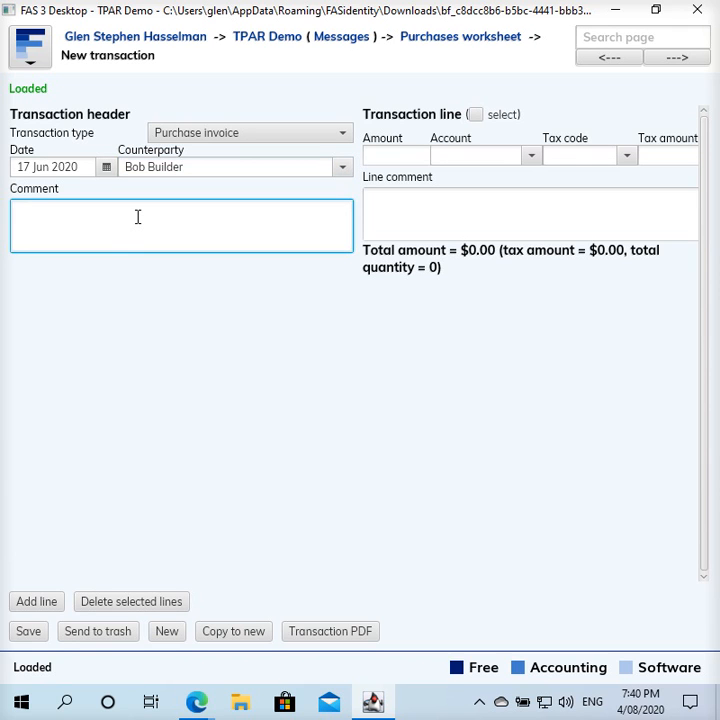
type("Payment with no BAN")
key("BackSpace")
key("BackSpace")
type("BN withholding")
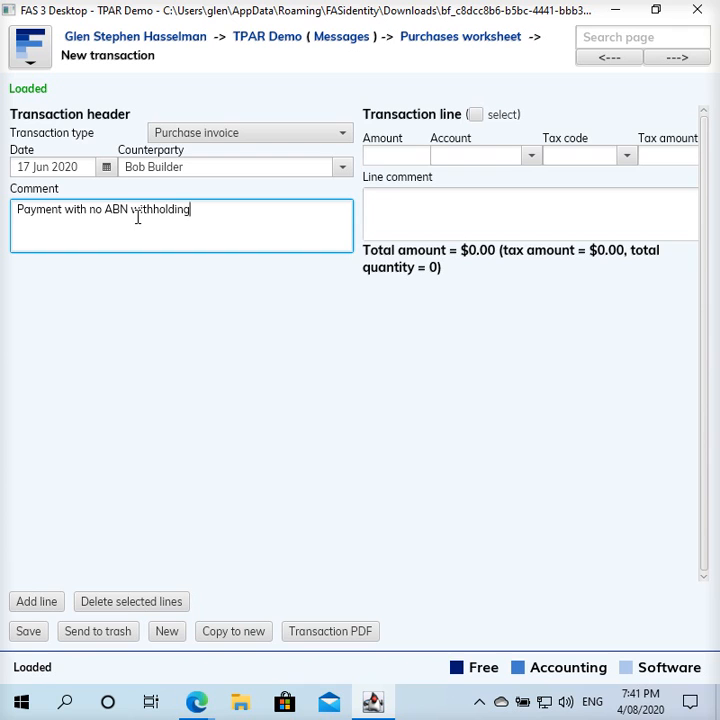
left_click(408, 158)
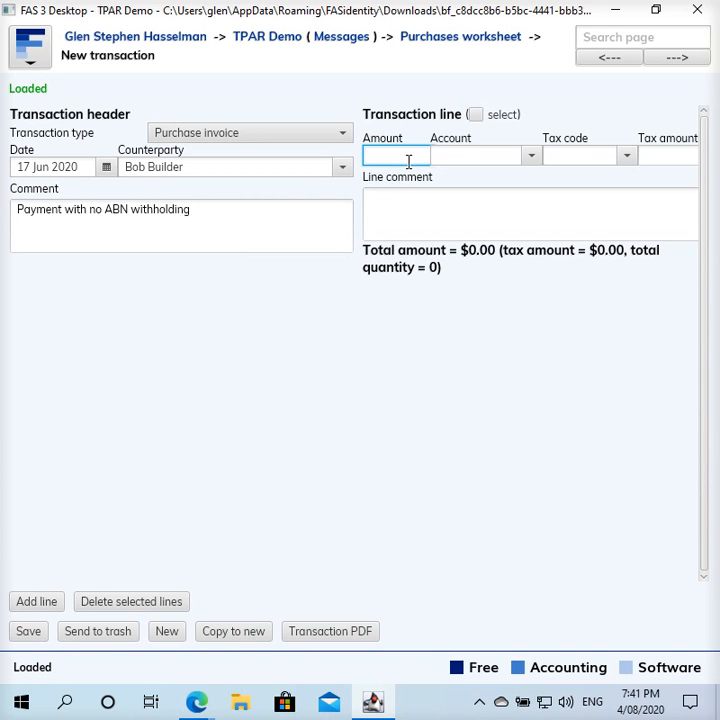
- Enter a 1000.00 Contractors line with tax code Contractor Gross No ABN Withholding Applies, then add a second line
type("100")
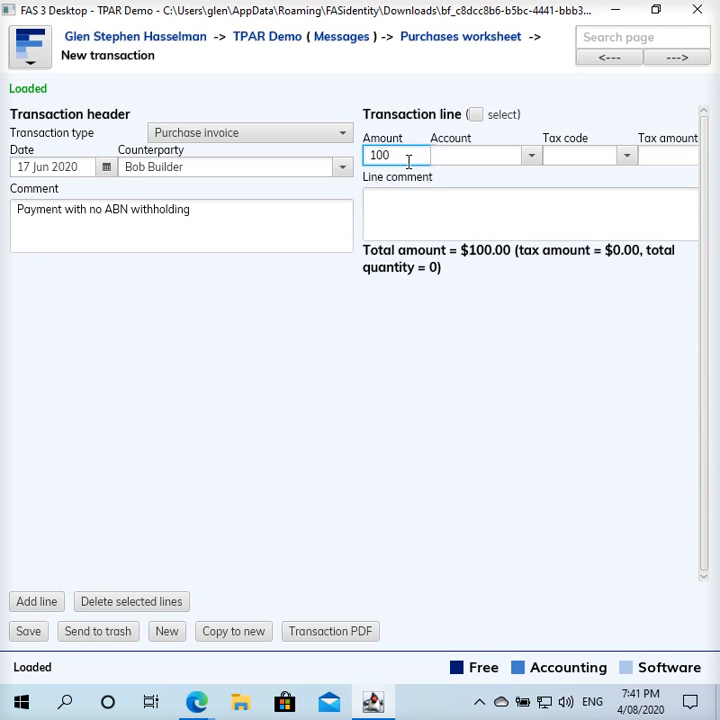
type("0")
key("Tab")
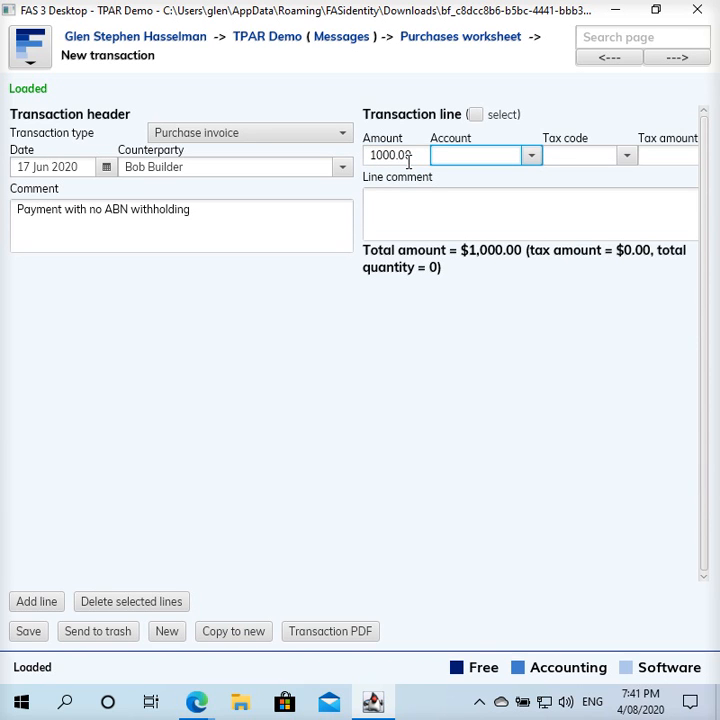
type("con")
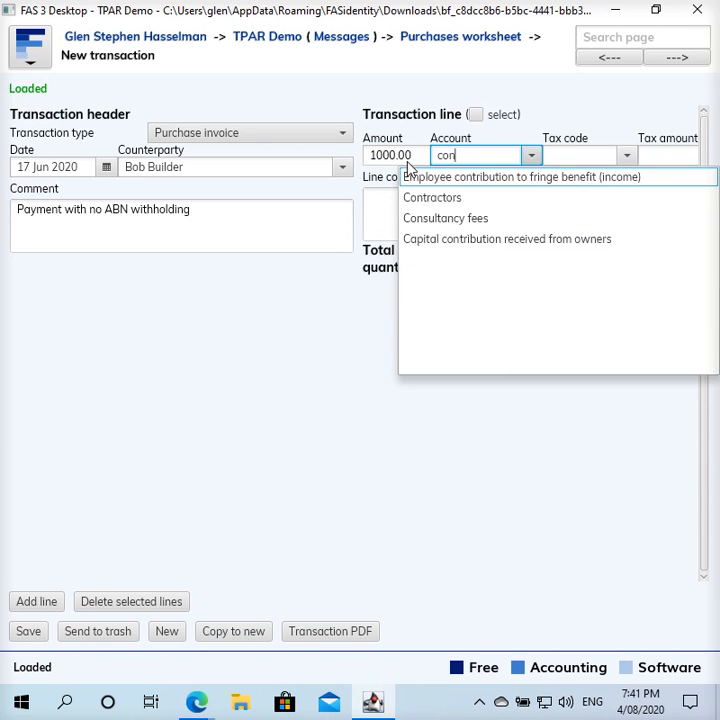
left_click(436, 197)
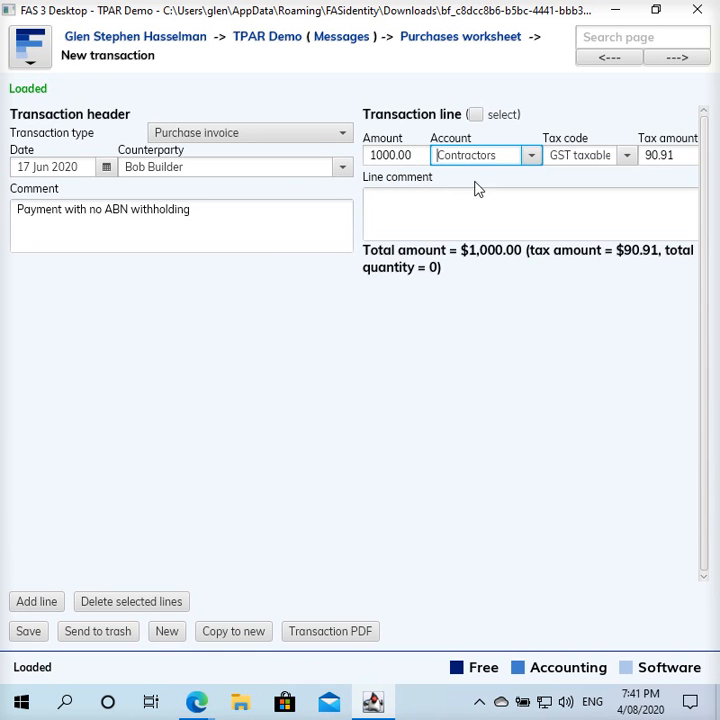
left_click(628, 157)
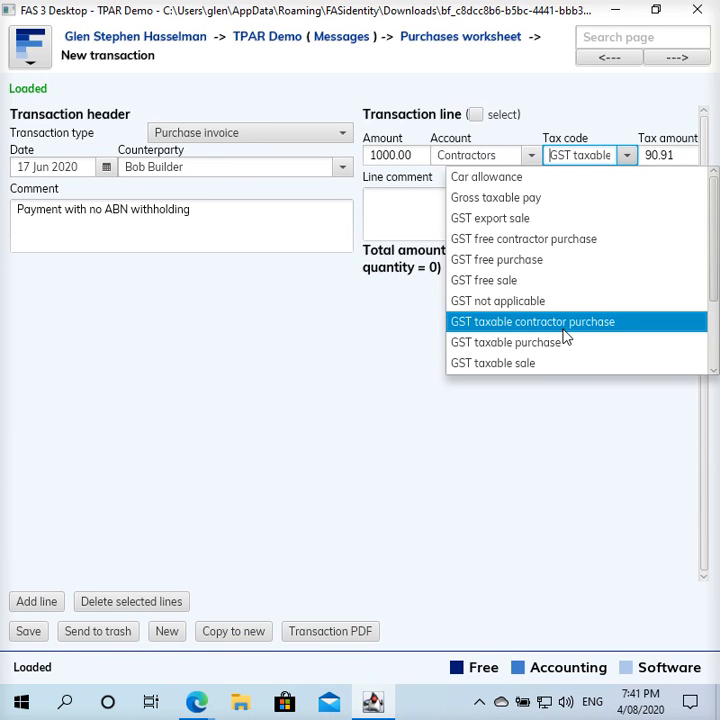
scroll(684, 344, "down", 2)
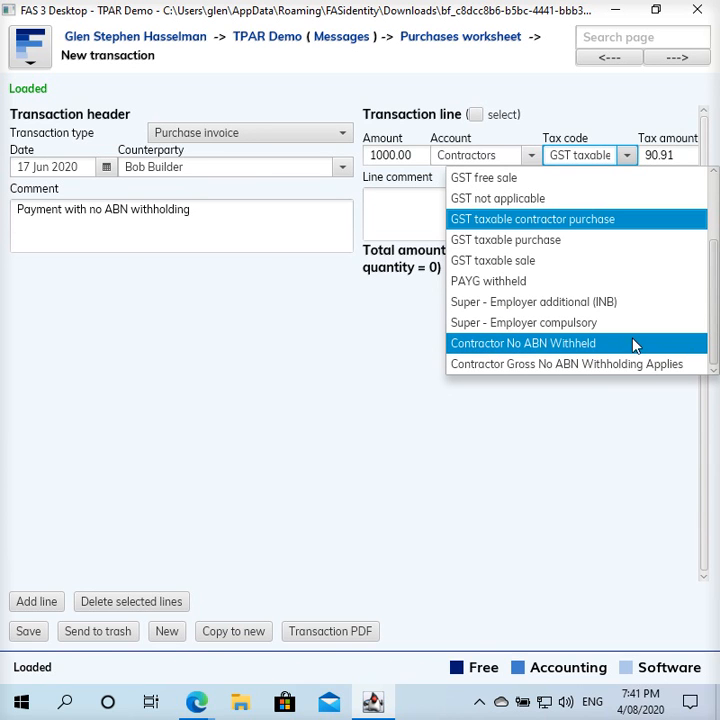
left_click(588, 372)
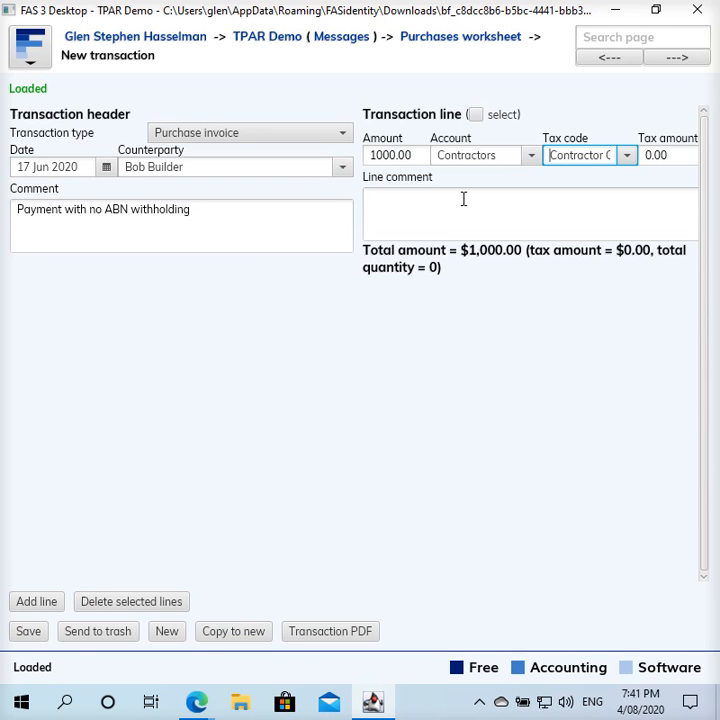
left_click(20, 600)
- Add a -465.00 Contractors line coded Contractor No ABN Withheld, bringing the total to $535.00
left_click(398, 293)
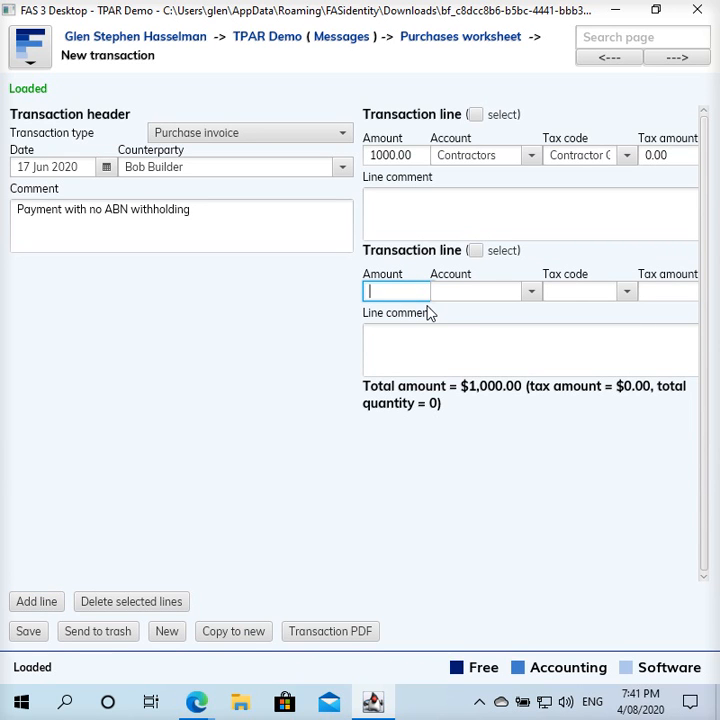
type("-465")
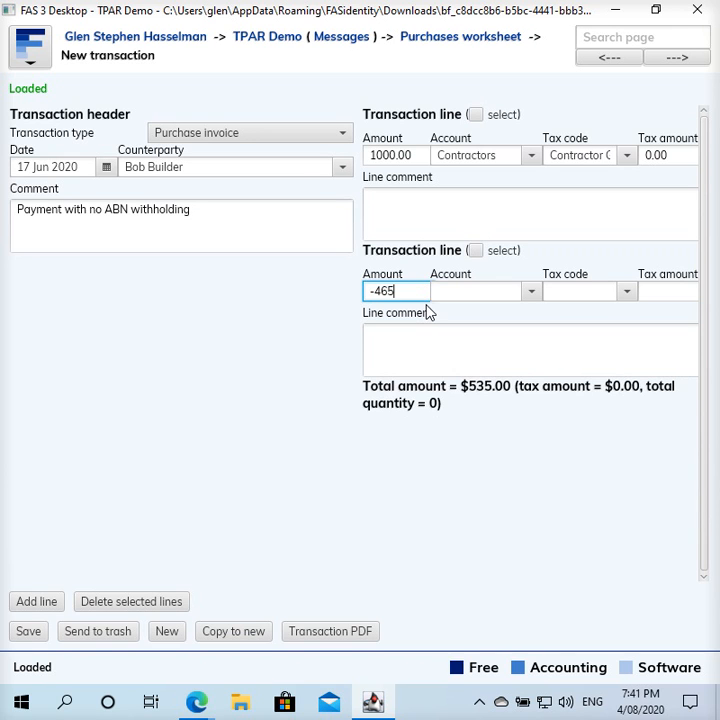
left_click(463, 290)
type("cont")
key("Down")
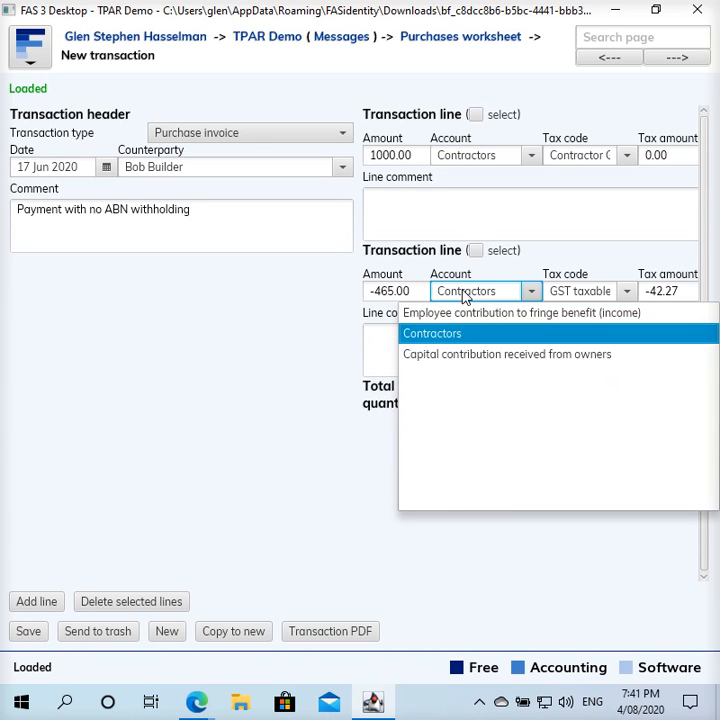
key("Return")
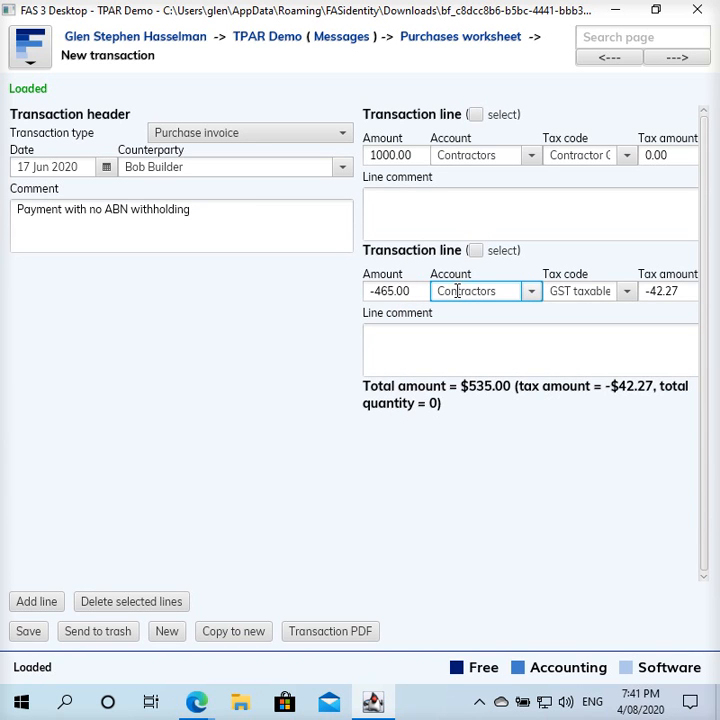
left_click(626, 291)
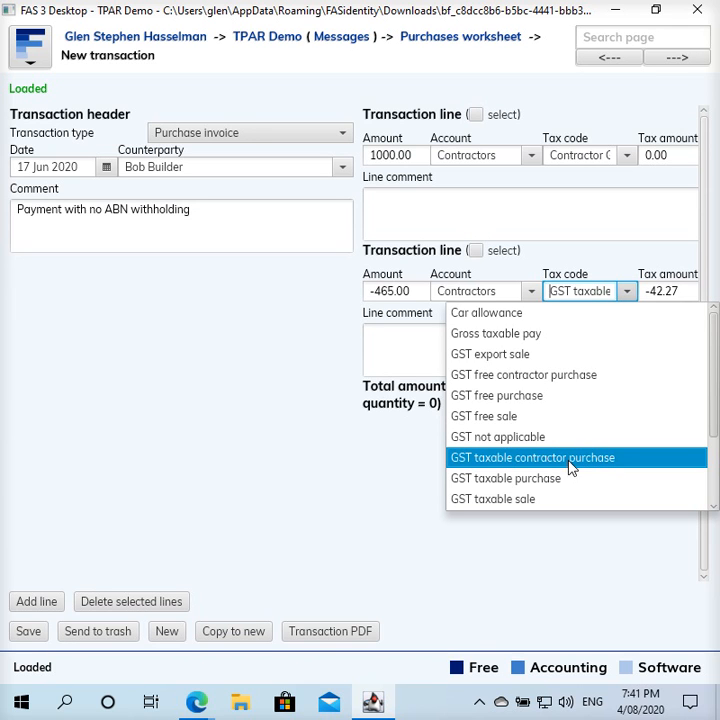
scroll(595, 470, "down", 2)
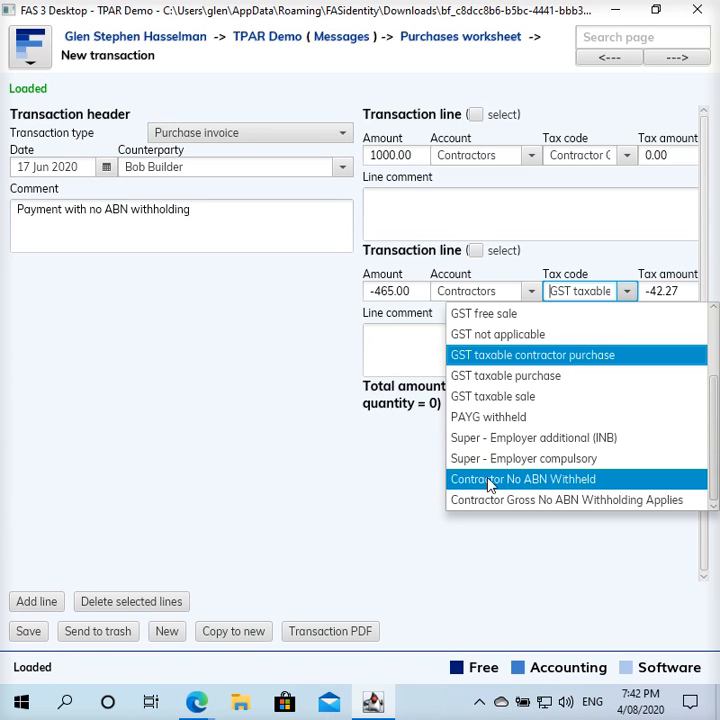
left_click(548, 482)
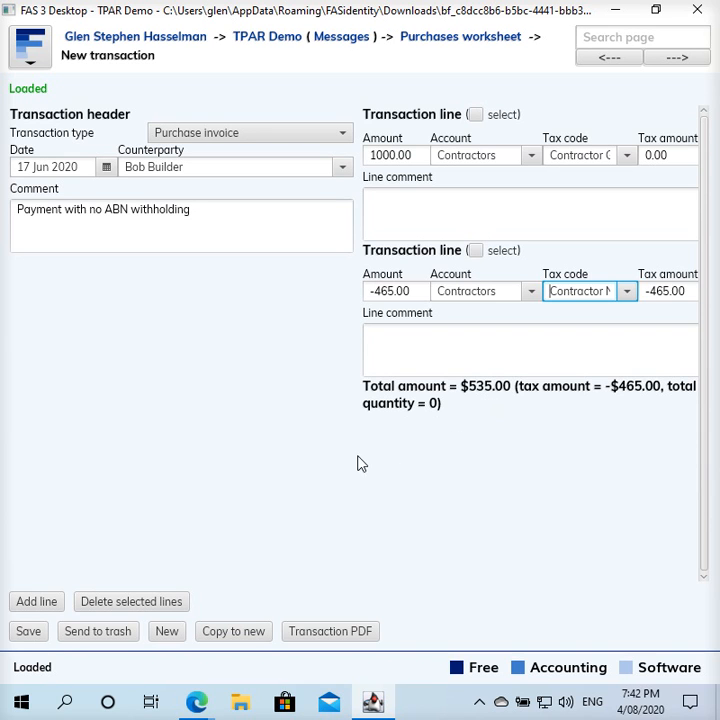
- Save the $535.00 purchase invoice and return to the TPAR Demo business home page
left_click(29, 633)
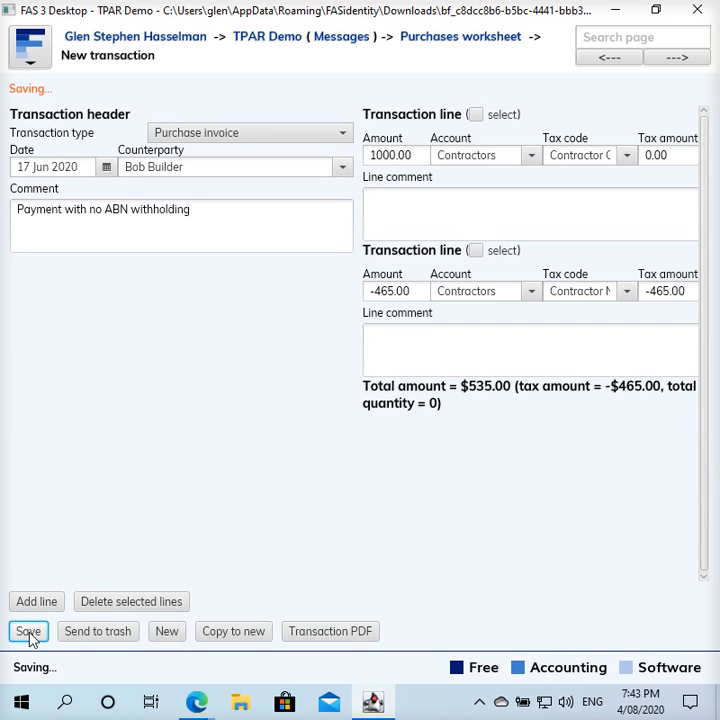
left_click(282, 44)
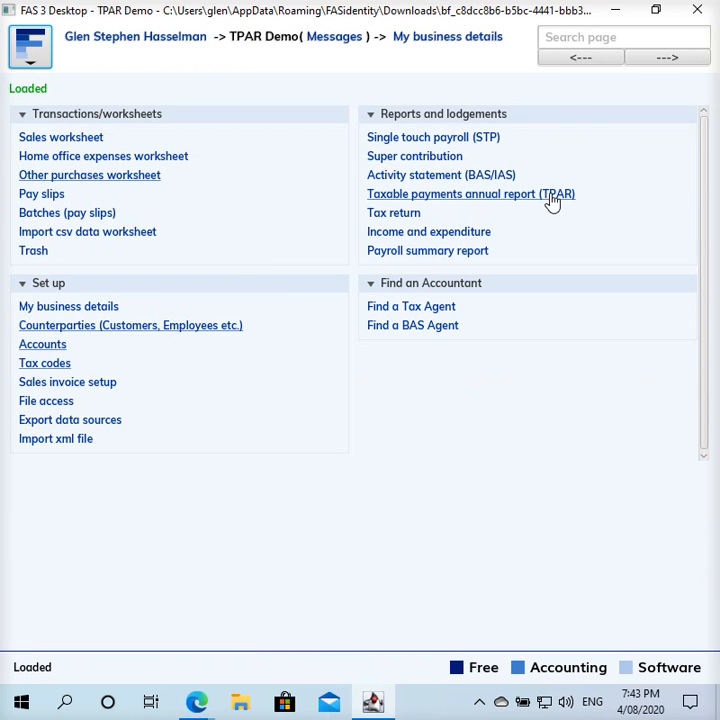
- Generate a new 2020 TPAR with 'Amend TPARs even if unchanged' left unticked
left_click(525, 200)
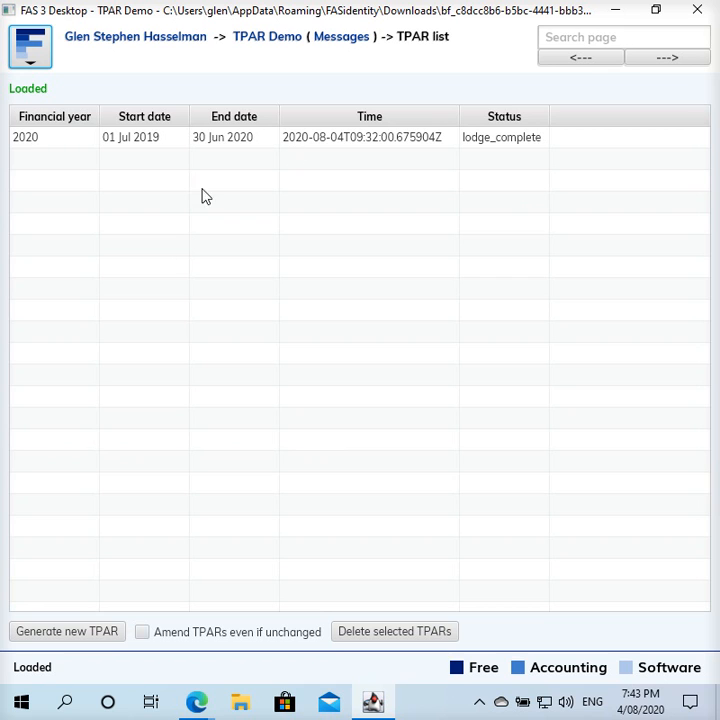
left_click(324, 138)
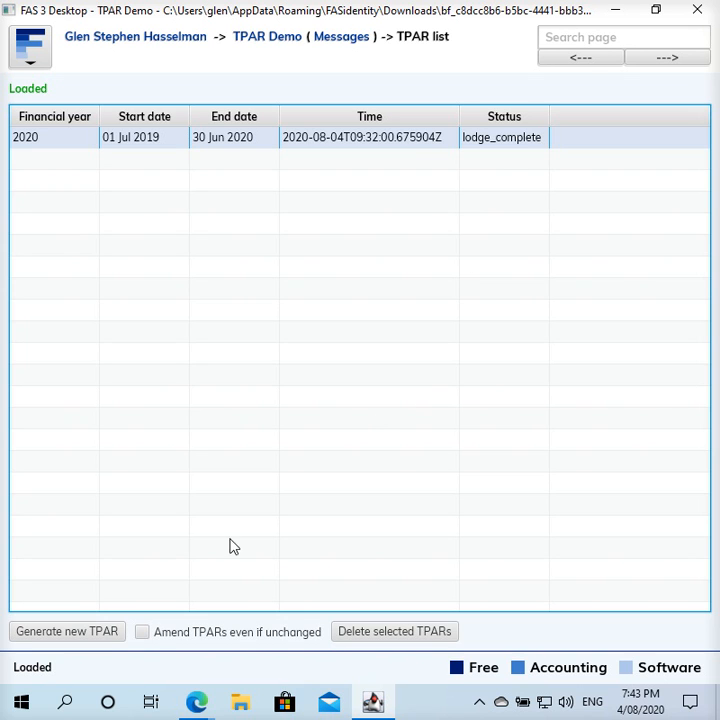
left_click(146, 634)
left_click(138, 636)
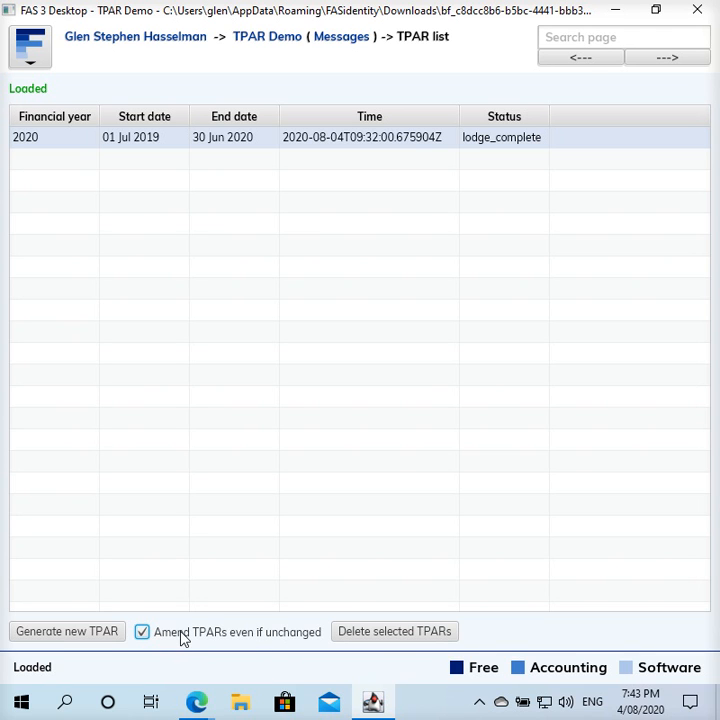
left_click(183, 640)
left_click(98, 632)
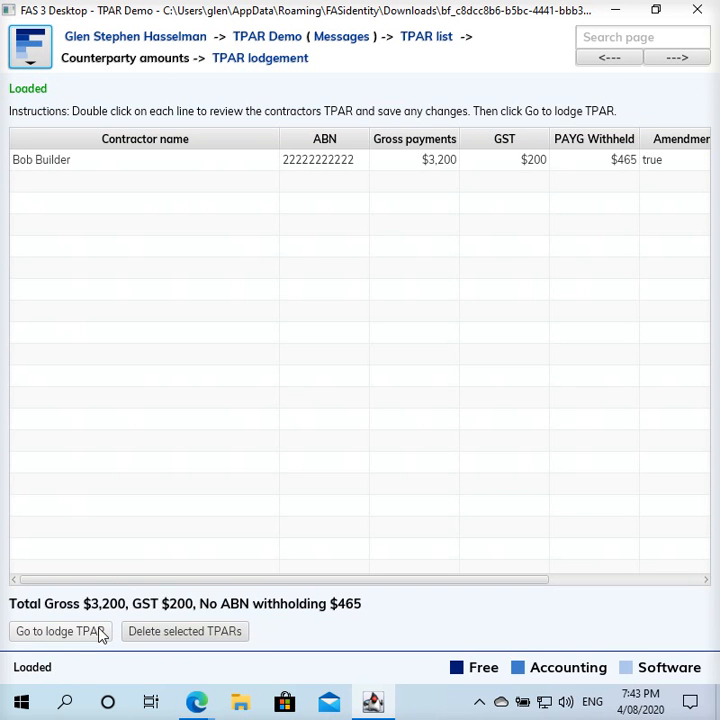
left_click(102, 185)
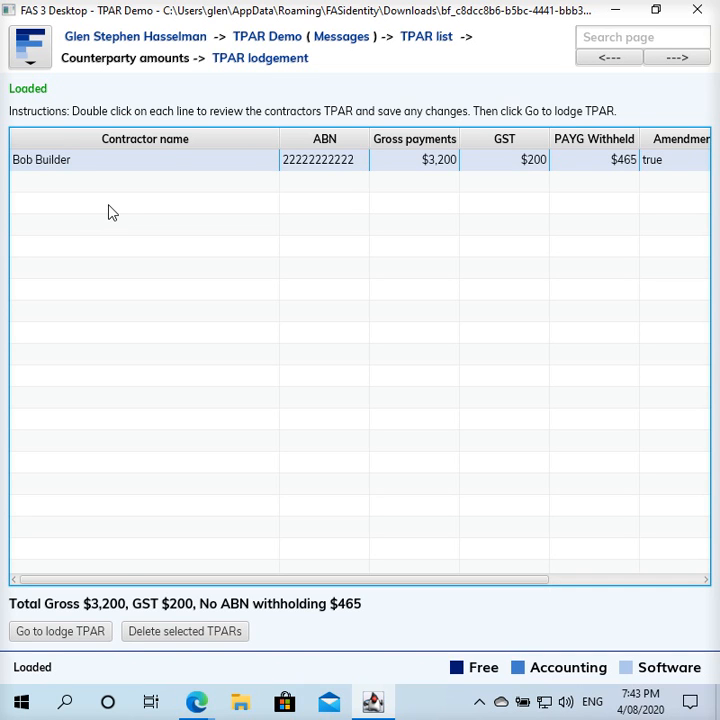
double_click(150, 162)
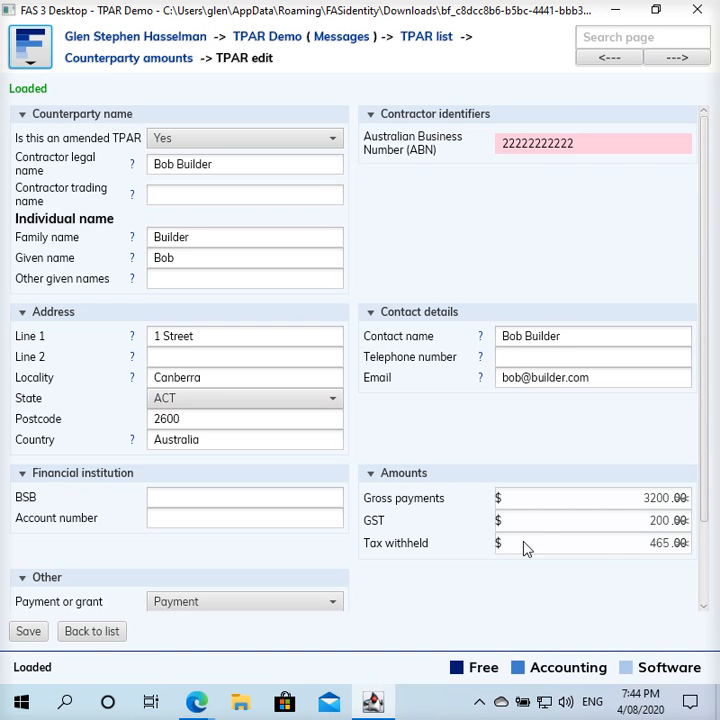
scroll(575, 566, "down", 1)
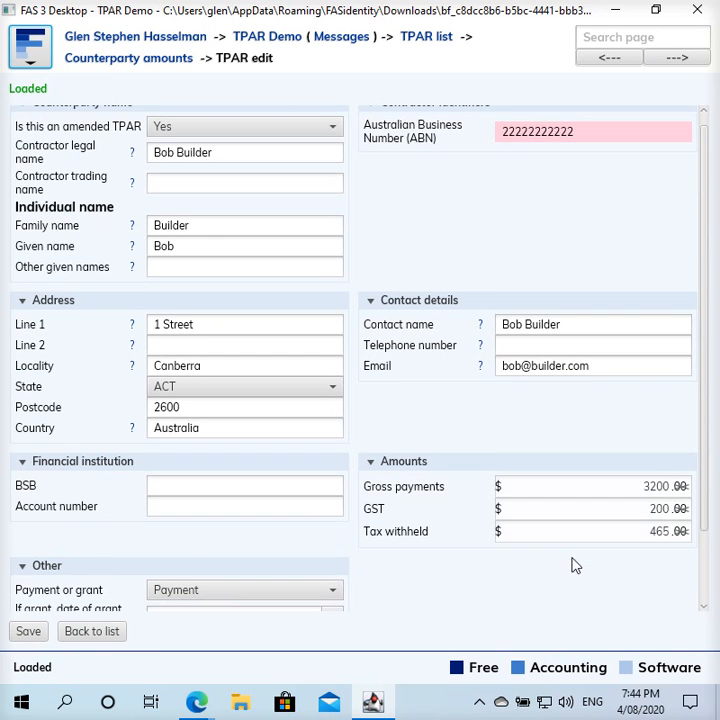
scroll(575, 566, "down", 2)
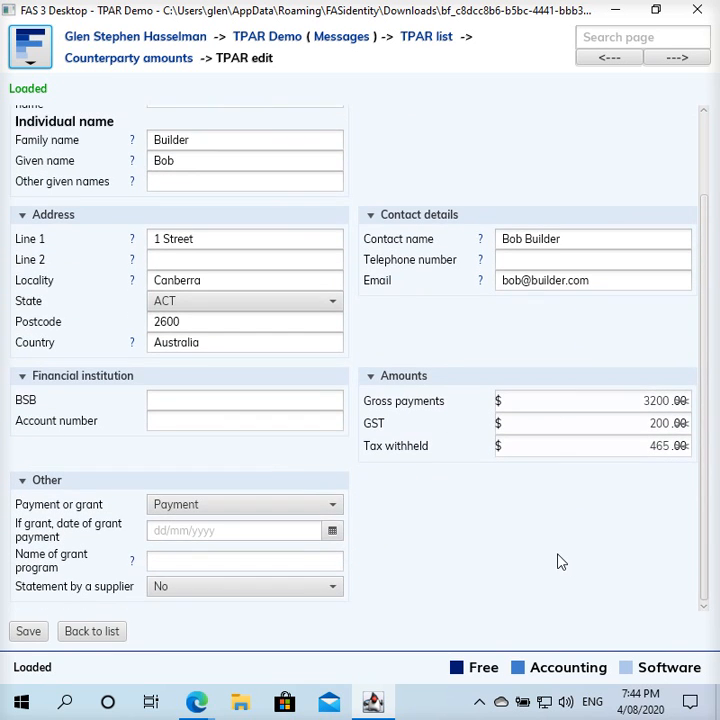
scroll(559, 562, "up", 1)
scroll(559, 560, "up", 2)
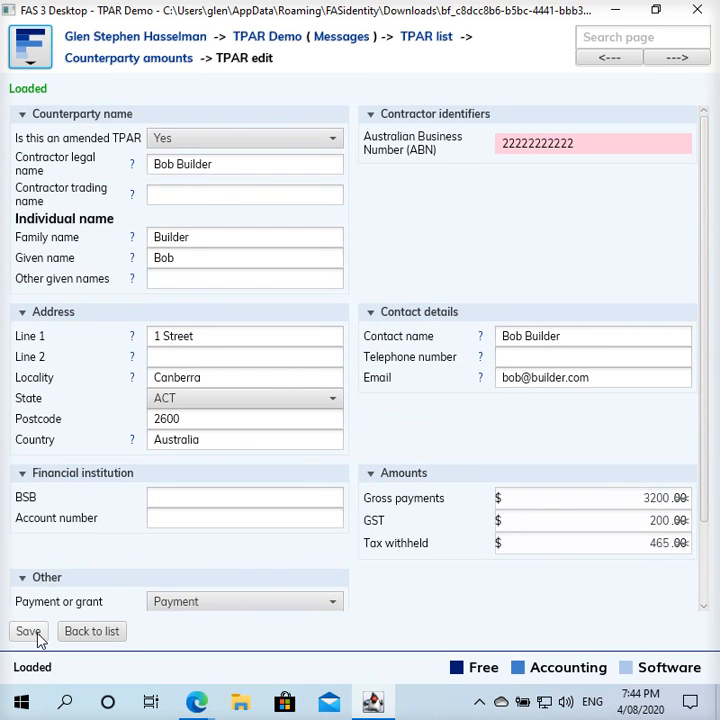
left_click(177, 66)
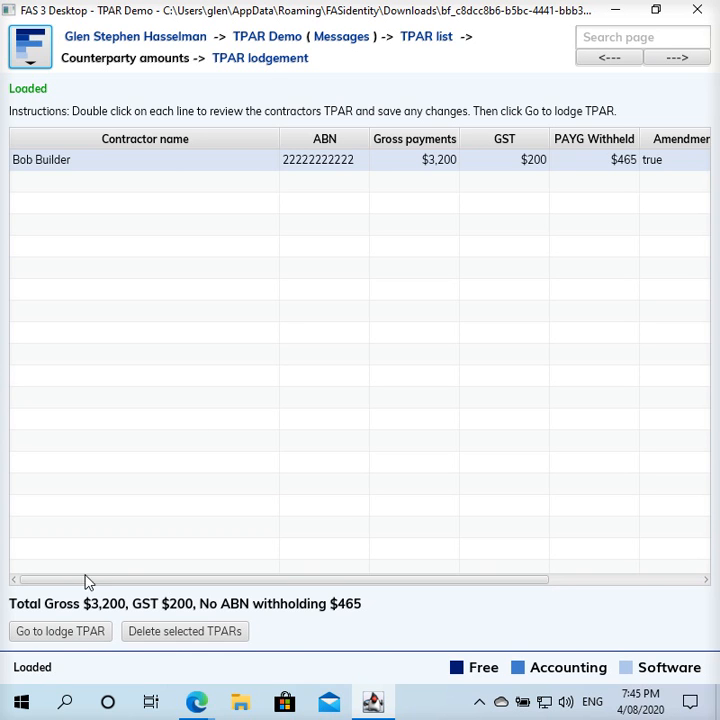
- On the TPAR lodge page, enter sender file reference TPARLODGE02 and save the TPAR
left_click(267, 63)
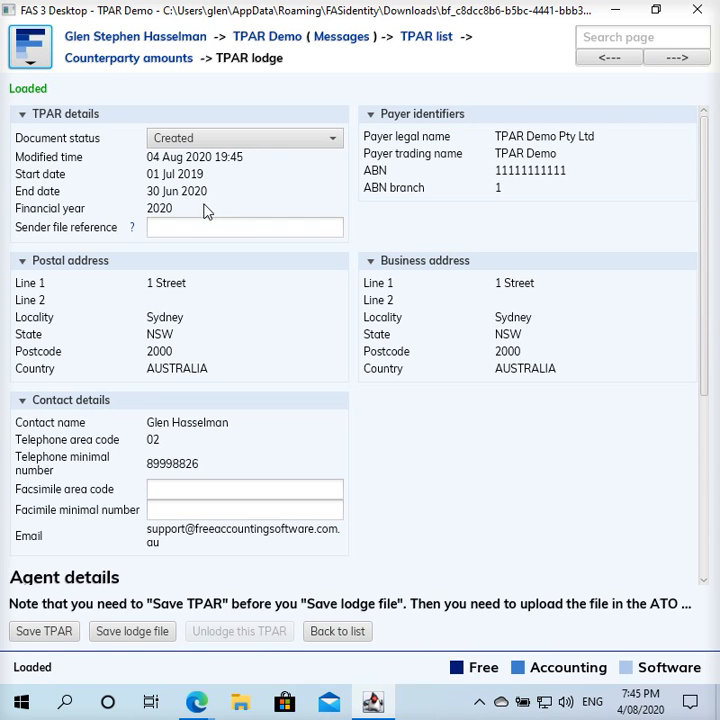
left_click(190, 225)
type("TPARLODGE02")
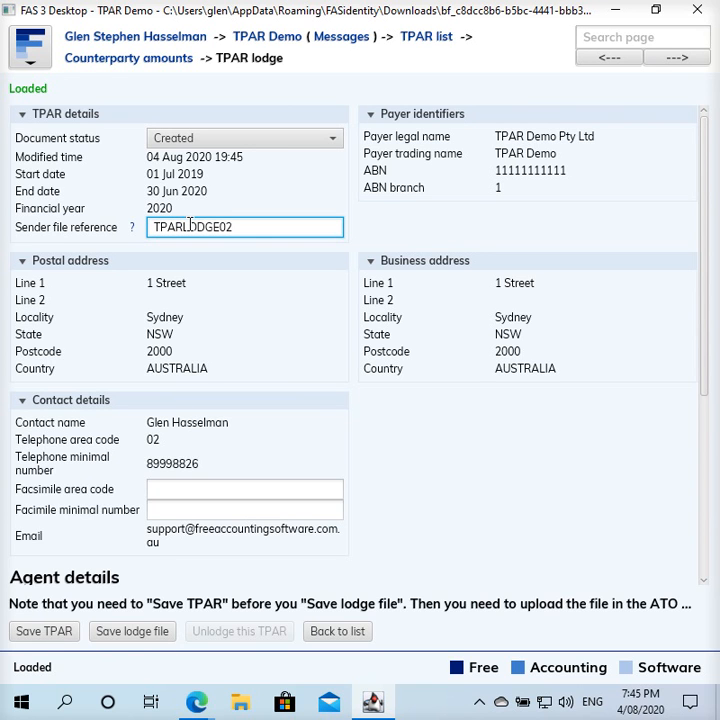
left_click(52, 631)
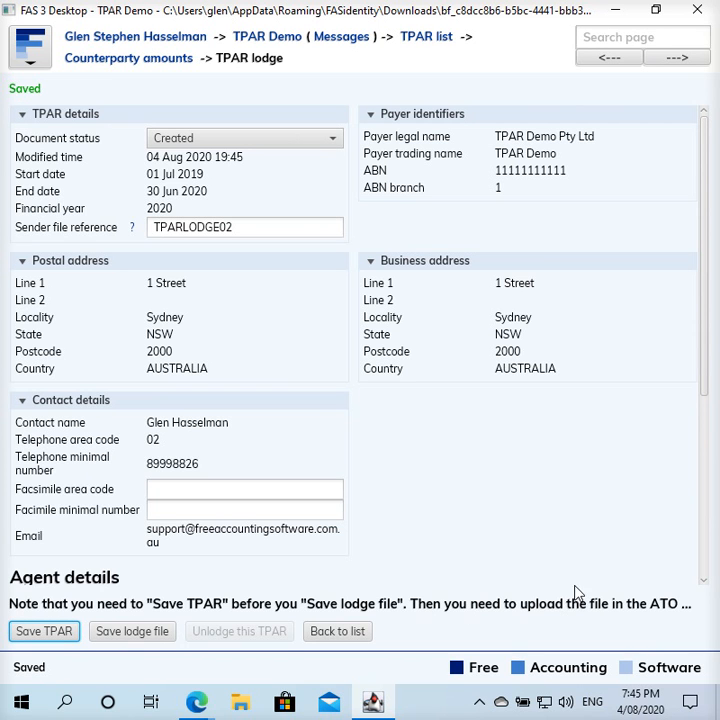
left_click_drag(709, 363, 667, 463)
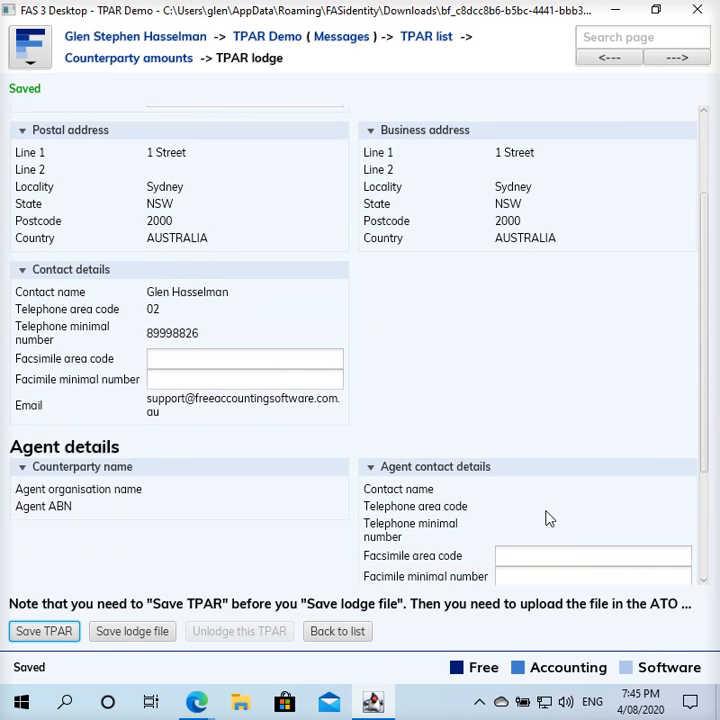
- Export the TPAR lodge file to the Desktop as TPARLOADGE02.txt
left_click(127, 636)
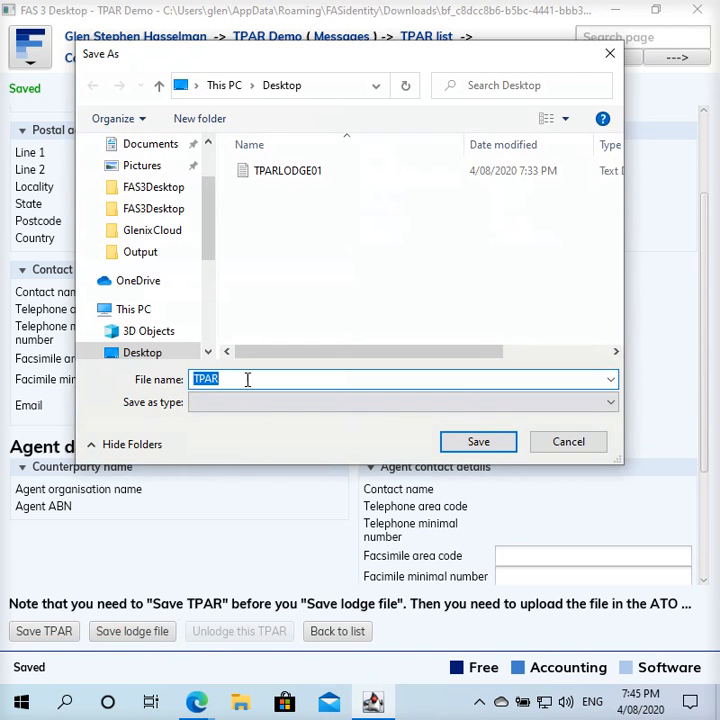
left_click(231, 373)
type("LOADGE02")
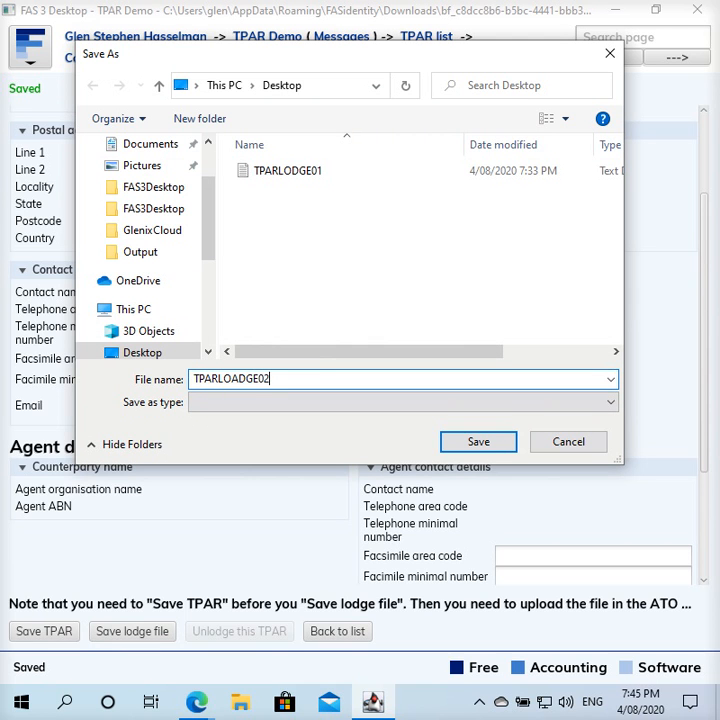
type("xt")
left_click(478, 442)
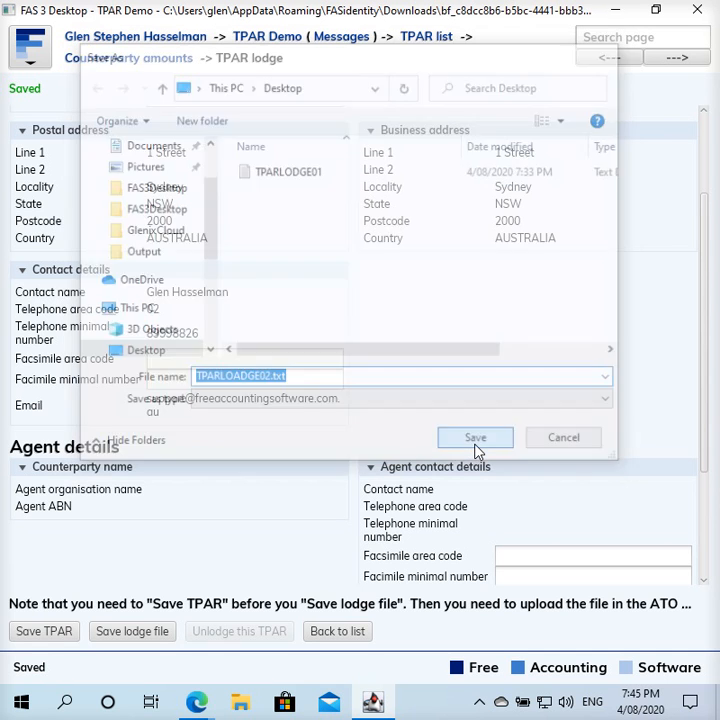